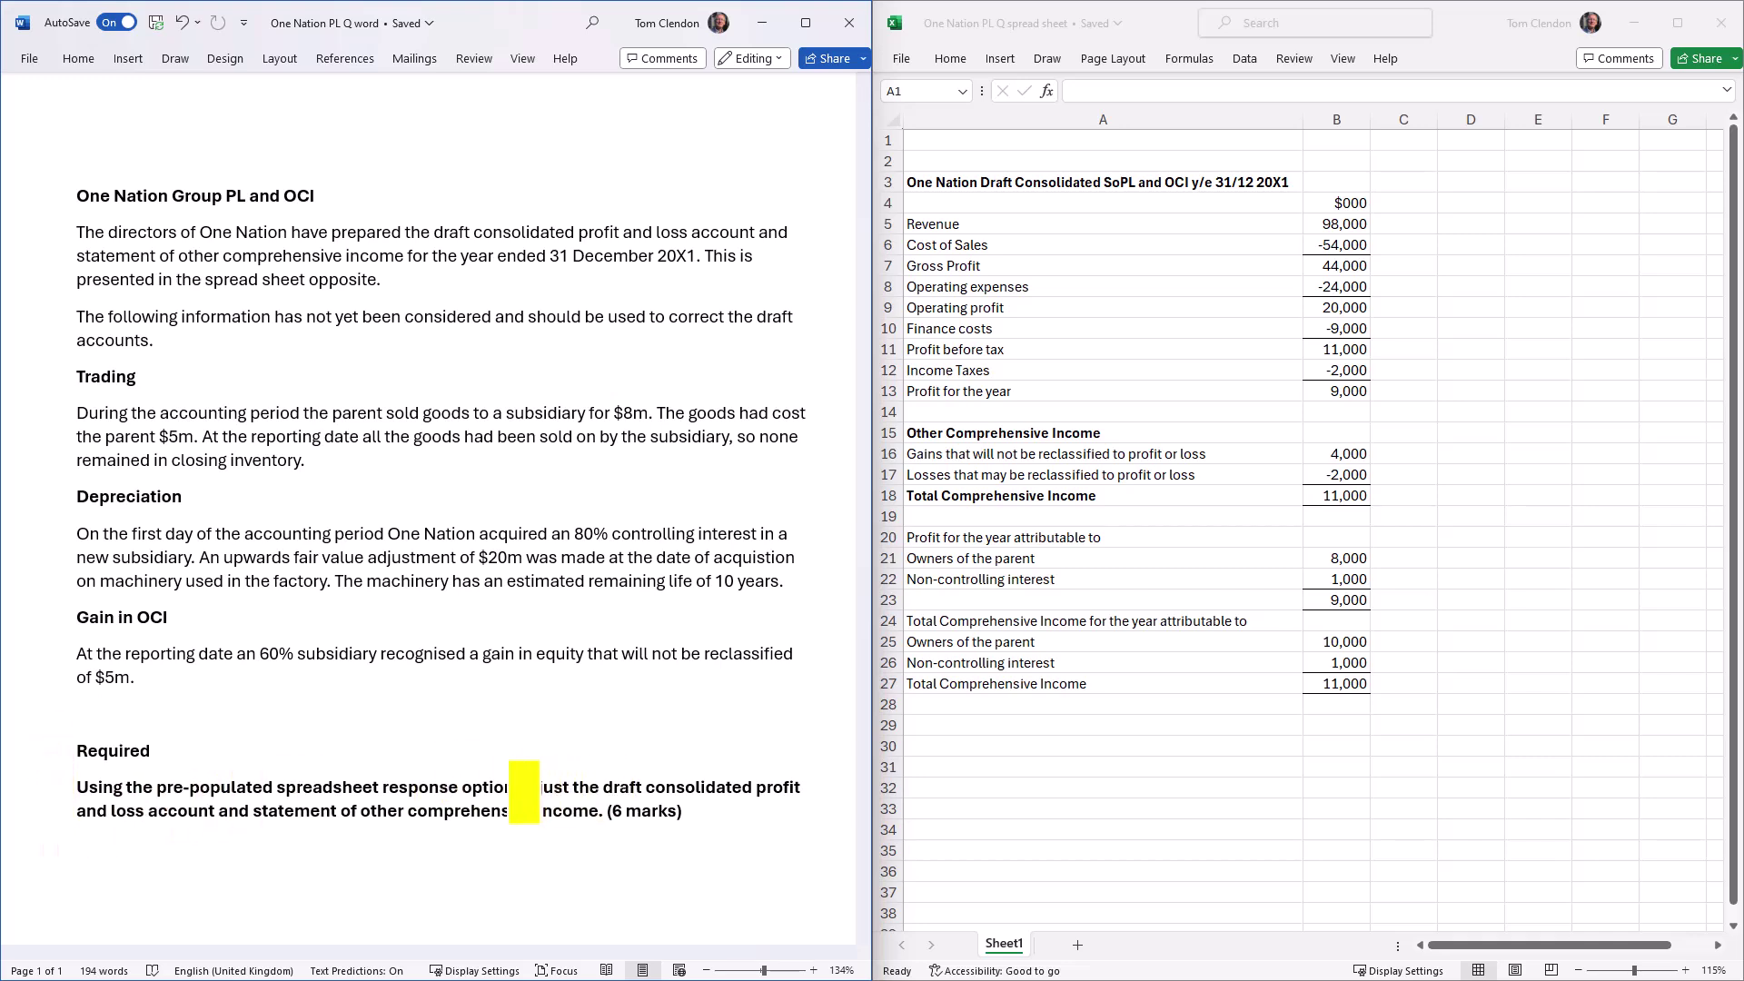
- Highlight 'adjust the draft' and the Trading, Depreciation and Gain in OCI headings in yellow
{"action": "left_click_drag", "start_coordinate": [520, 788], "coordinate": [677, 792]}
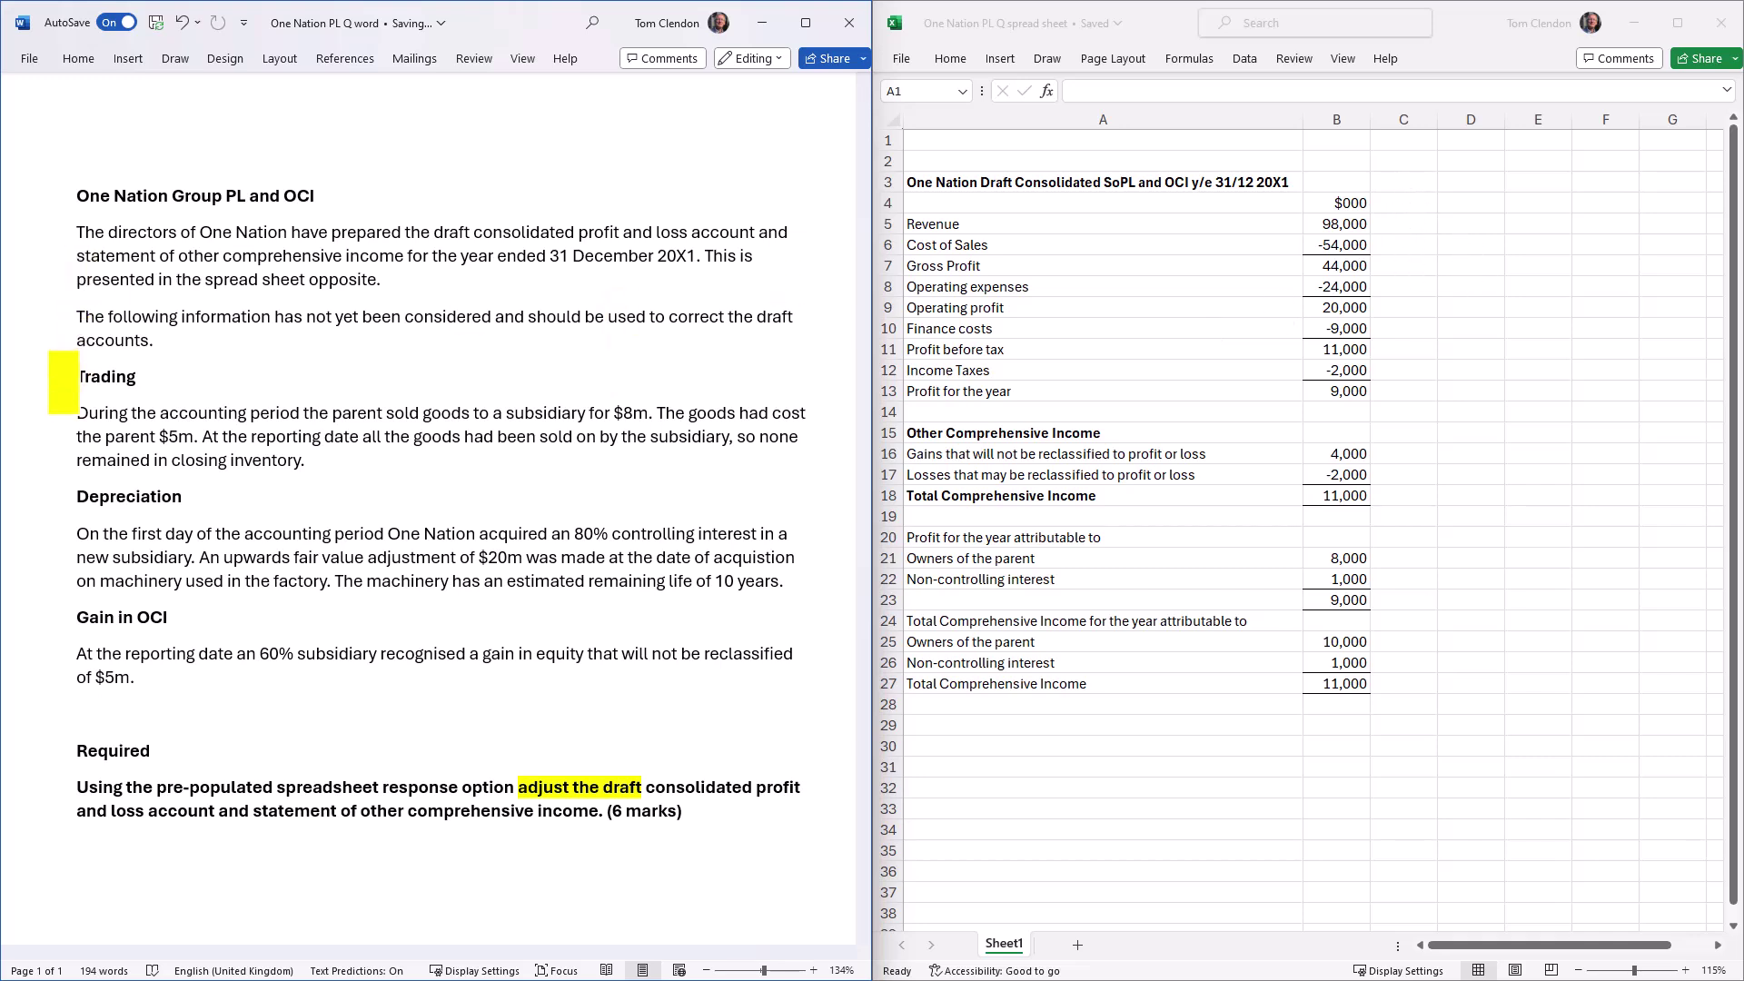
{"action": "left_click_drag", "start_coordinate": [78, 380], "coordinate": [136, 380]}
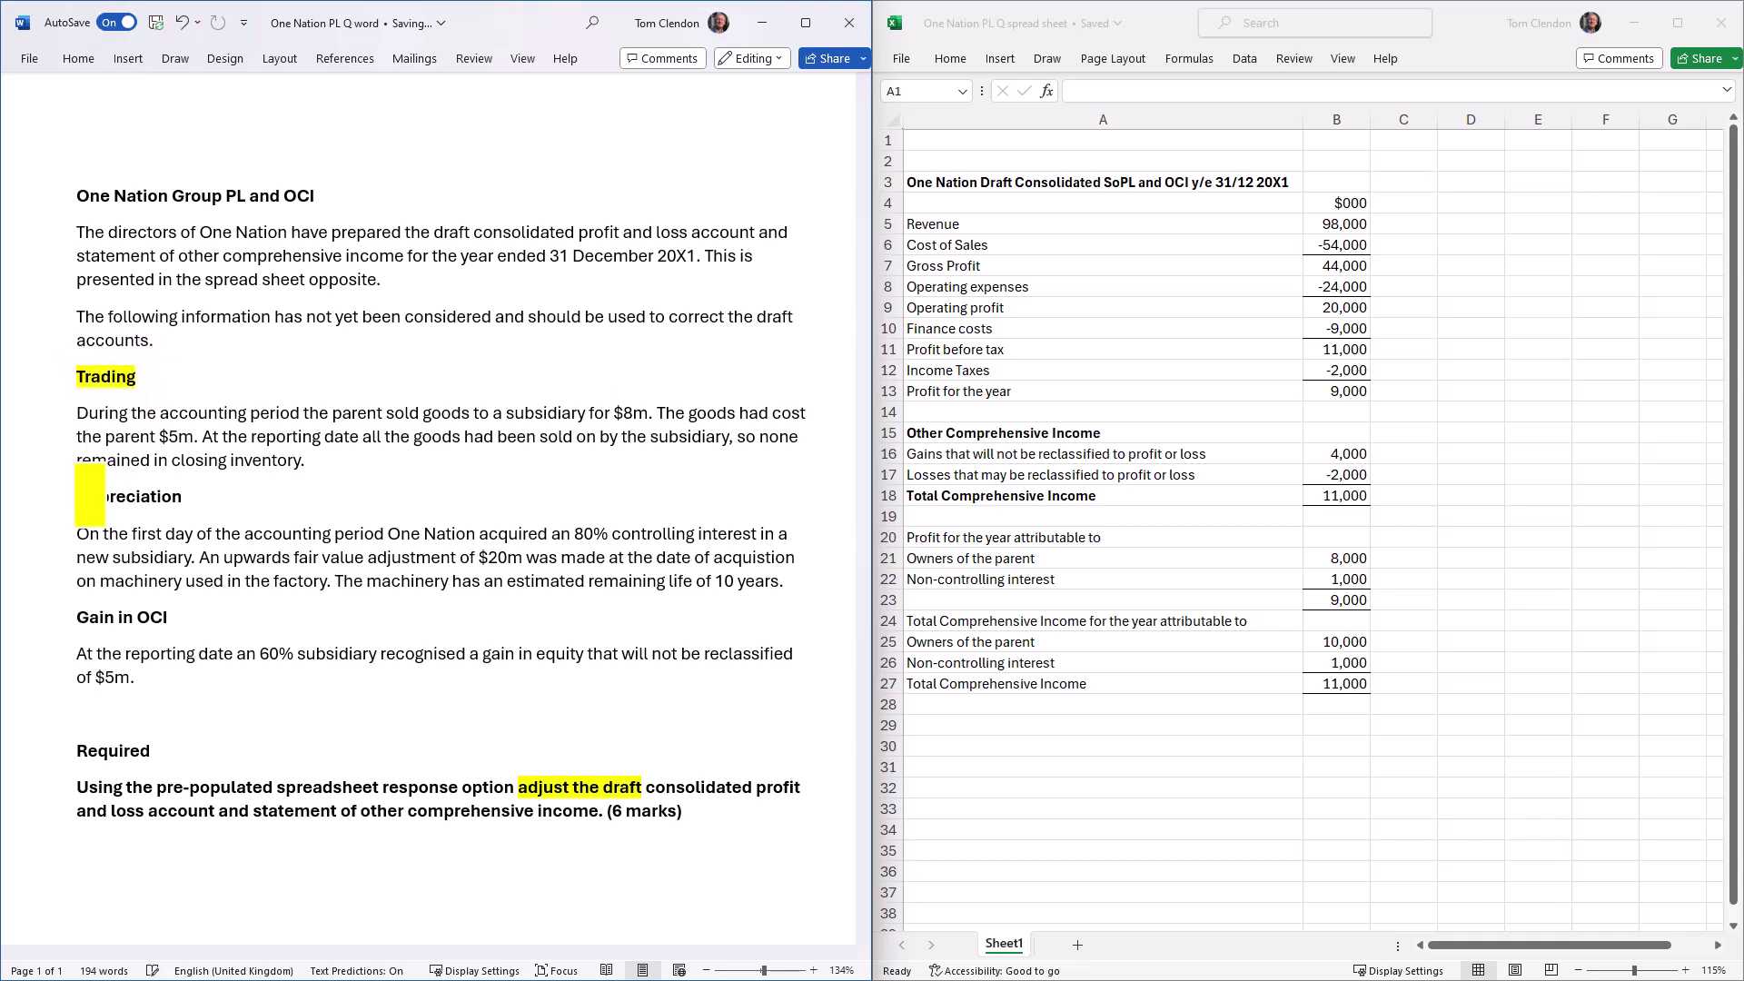
{"action": "left_click_drag", "start_coordinate": [73, 500], "coordinate": [182, 500]}
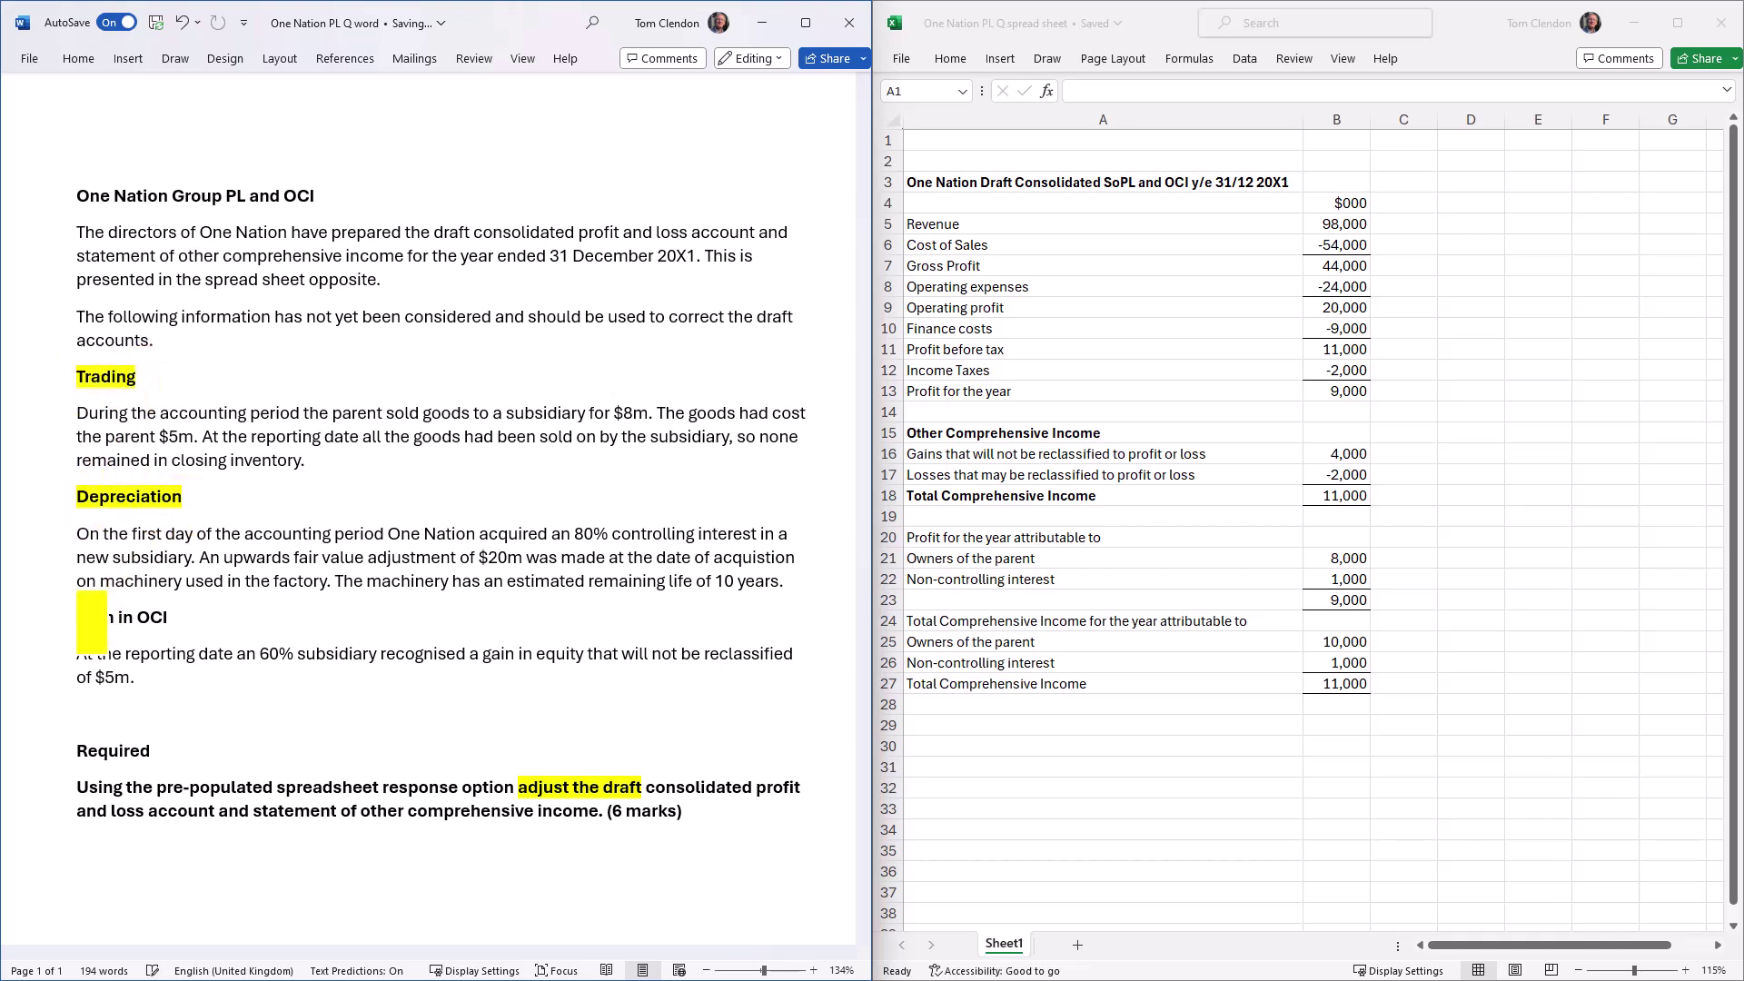
{"action": "left_click_drag", "start_coordinate": [62, 618], "coordinate": [175, 618]}
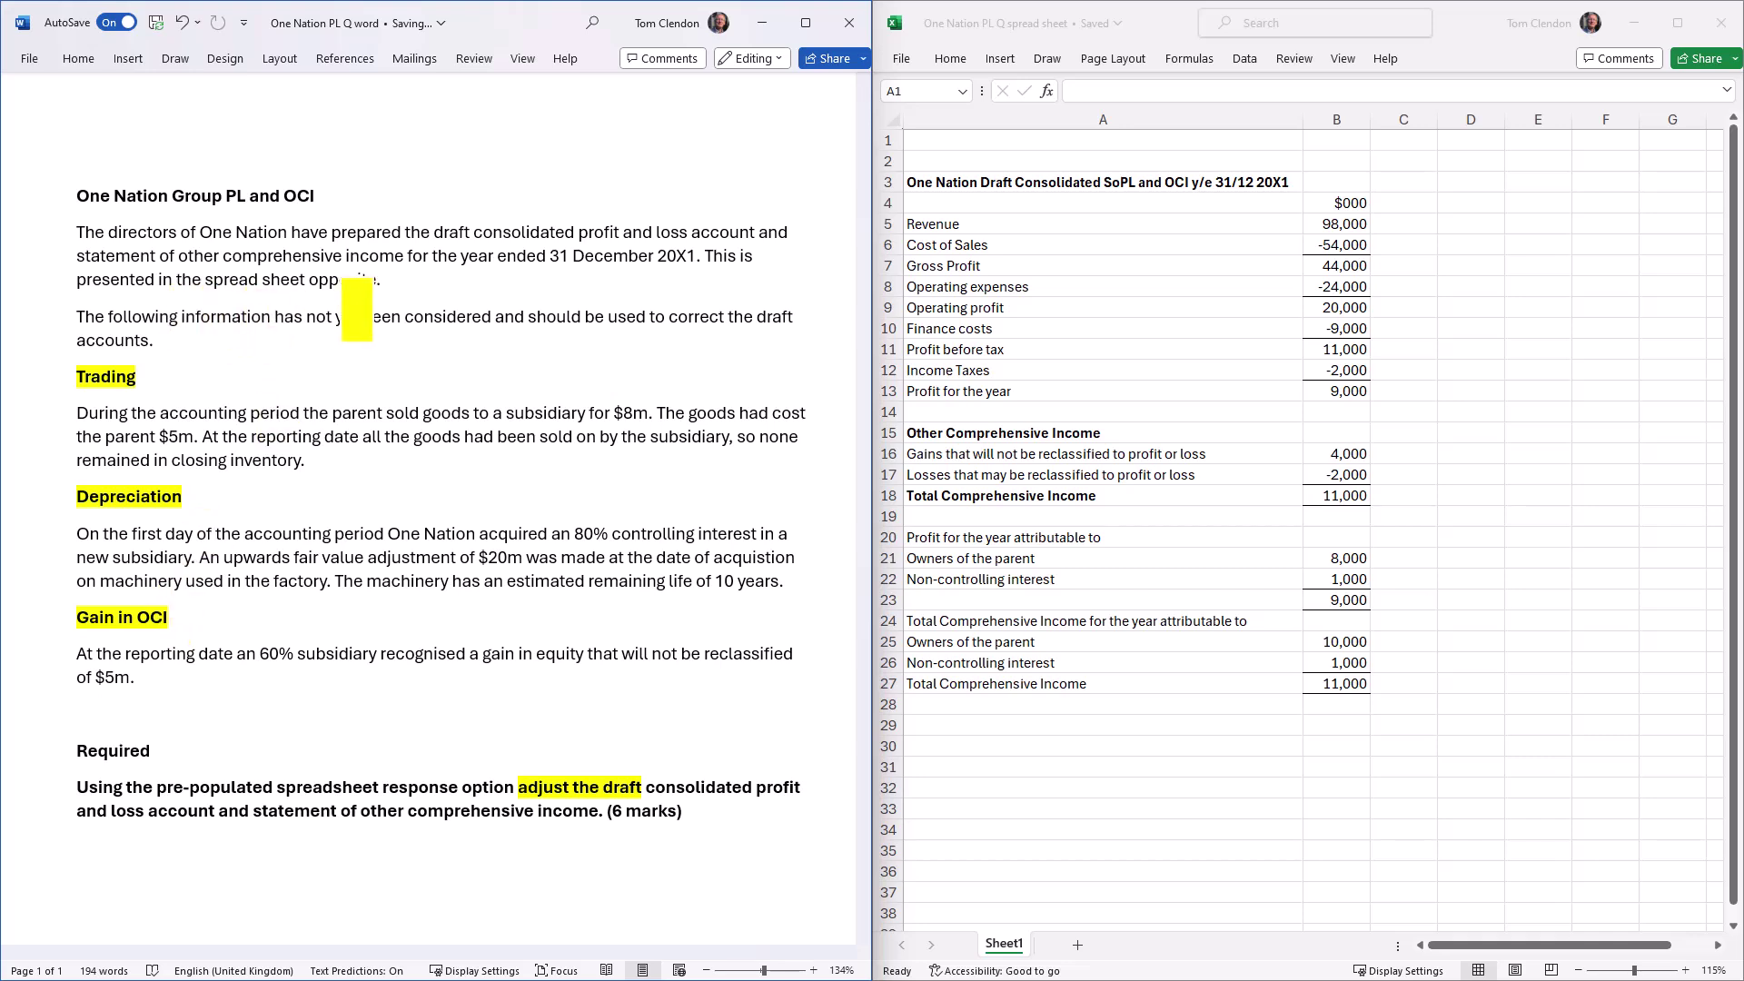
- Highlight 'has not yet been considered' and 'parent sold goods to a subsidiary for $8m'
{"action": "left_click_drag", "start_coordinate": [265, 318], "coordinate": [477, 309]}
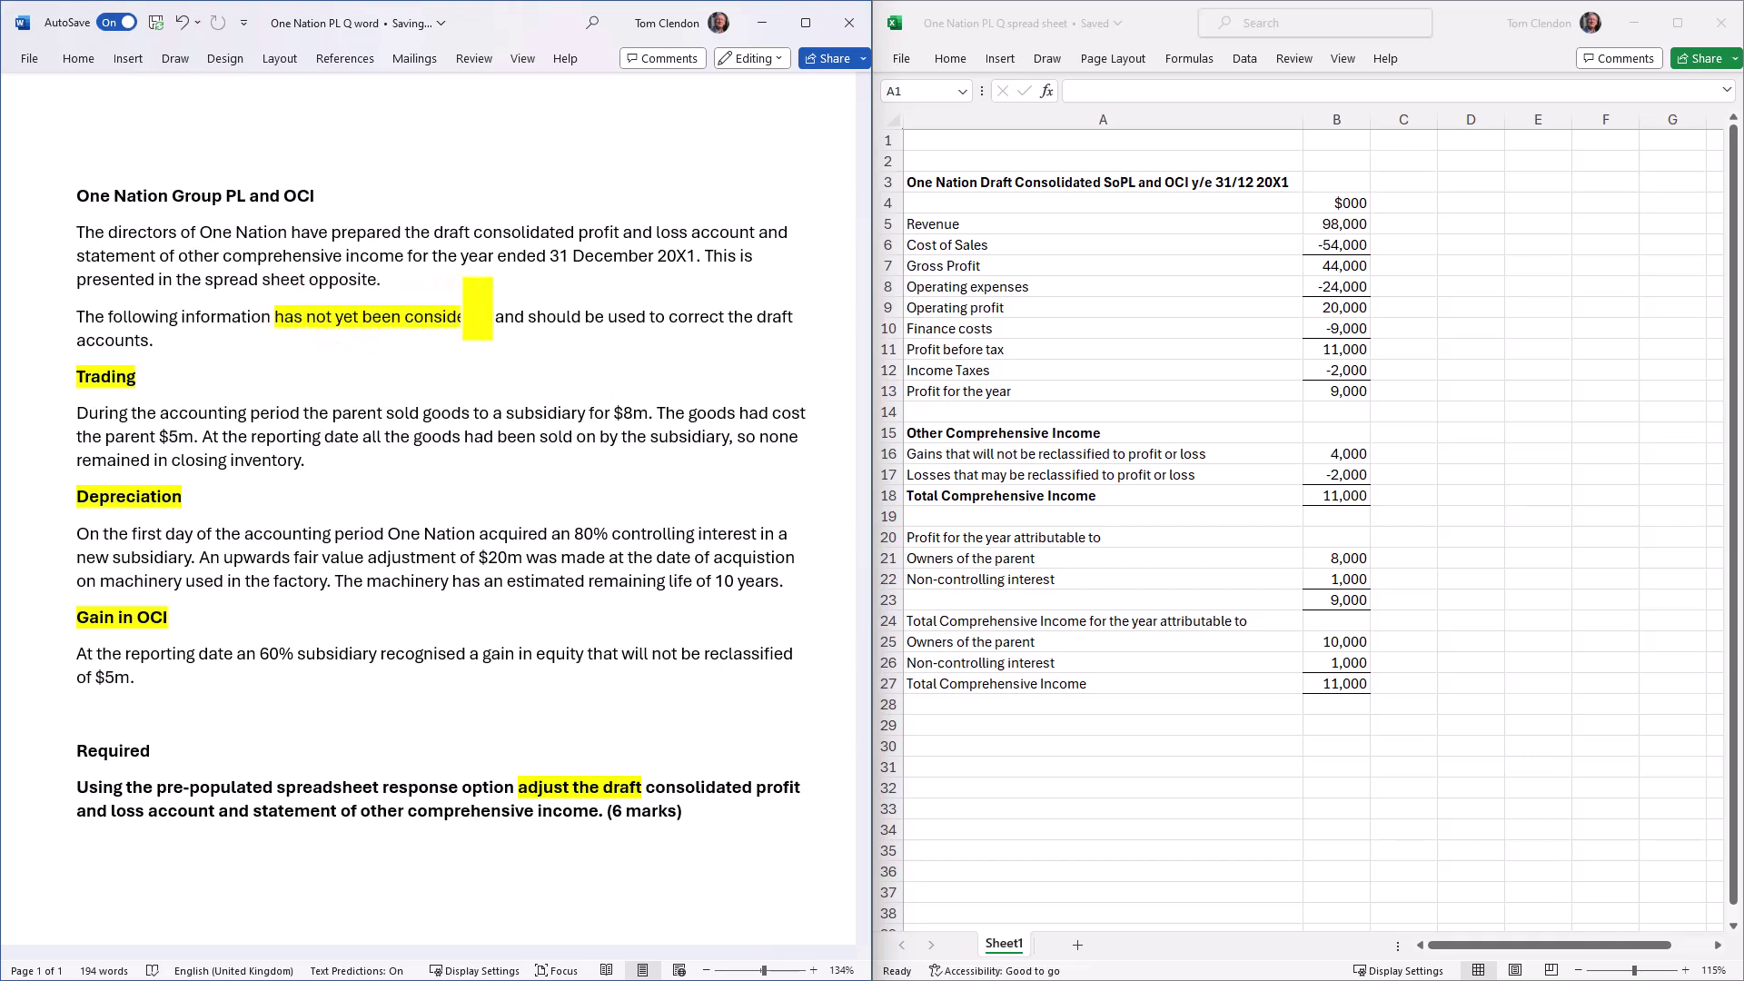
{"action": "left_click_drag", "start_coordinate": [478, 310], "coordinate": [491, 316]}
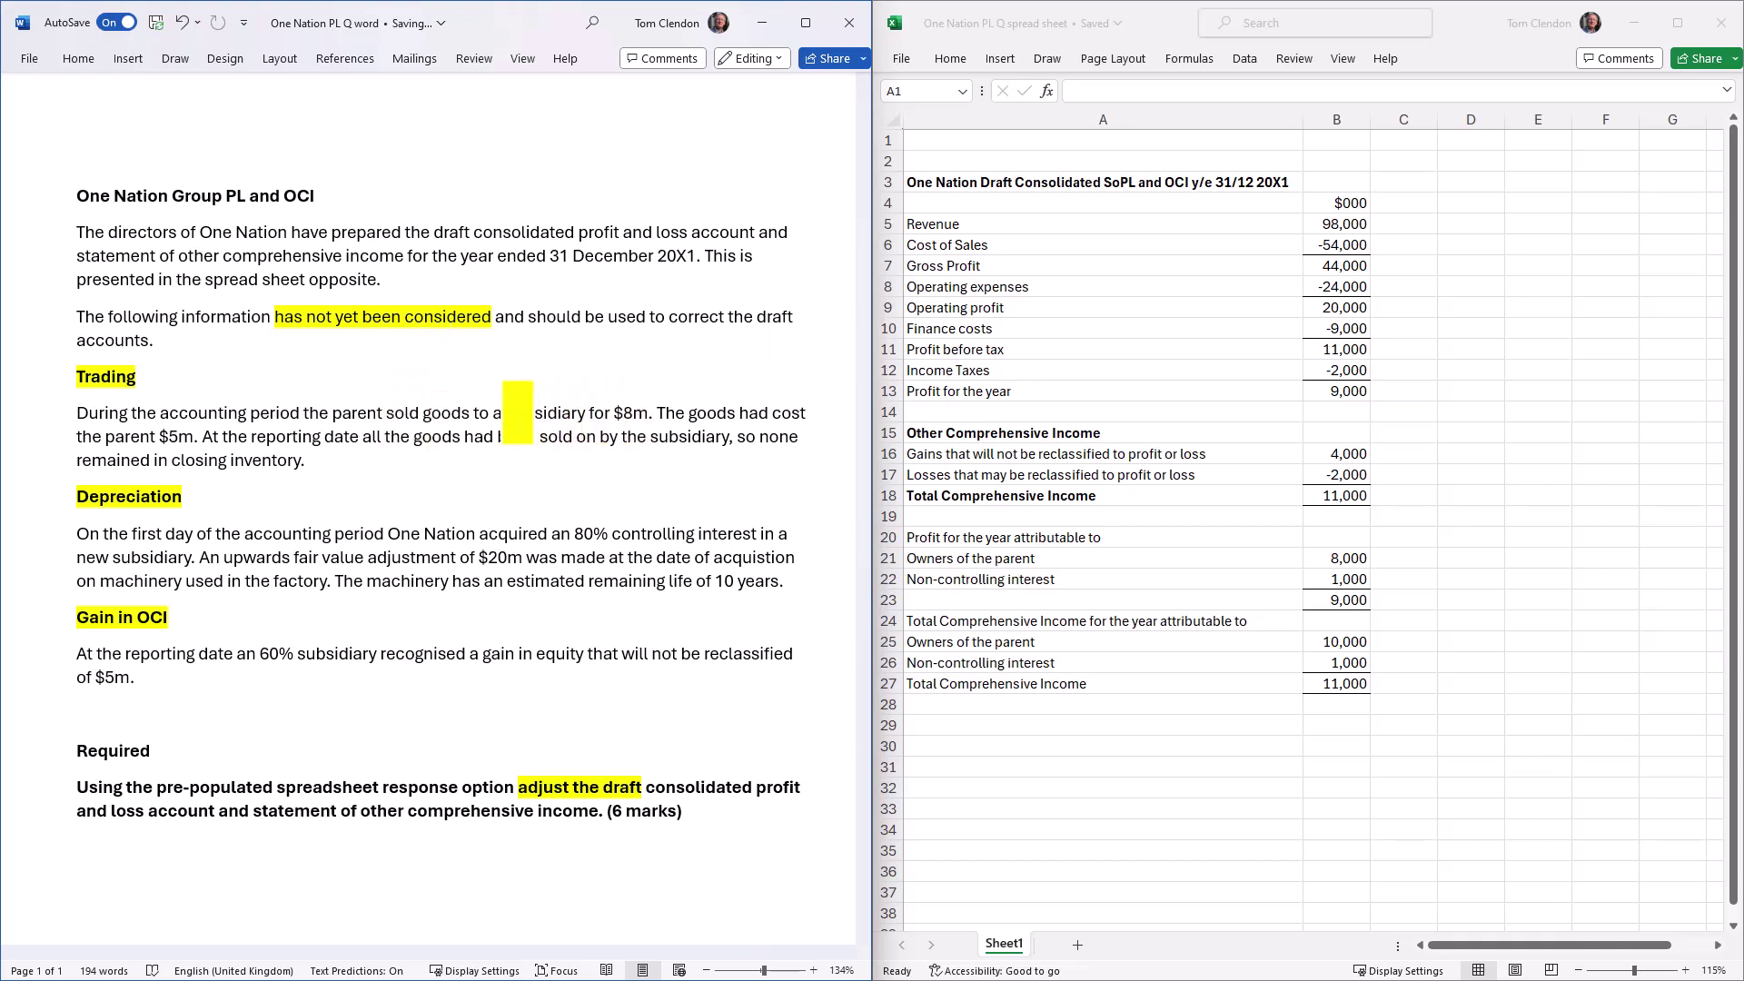
{"action": "left_click_drag", "start_coordinate": [327, 413], "coordinate": [646, 414]}
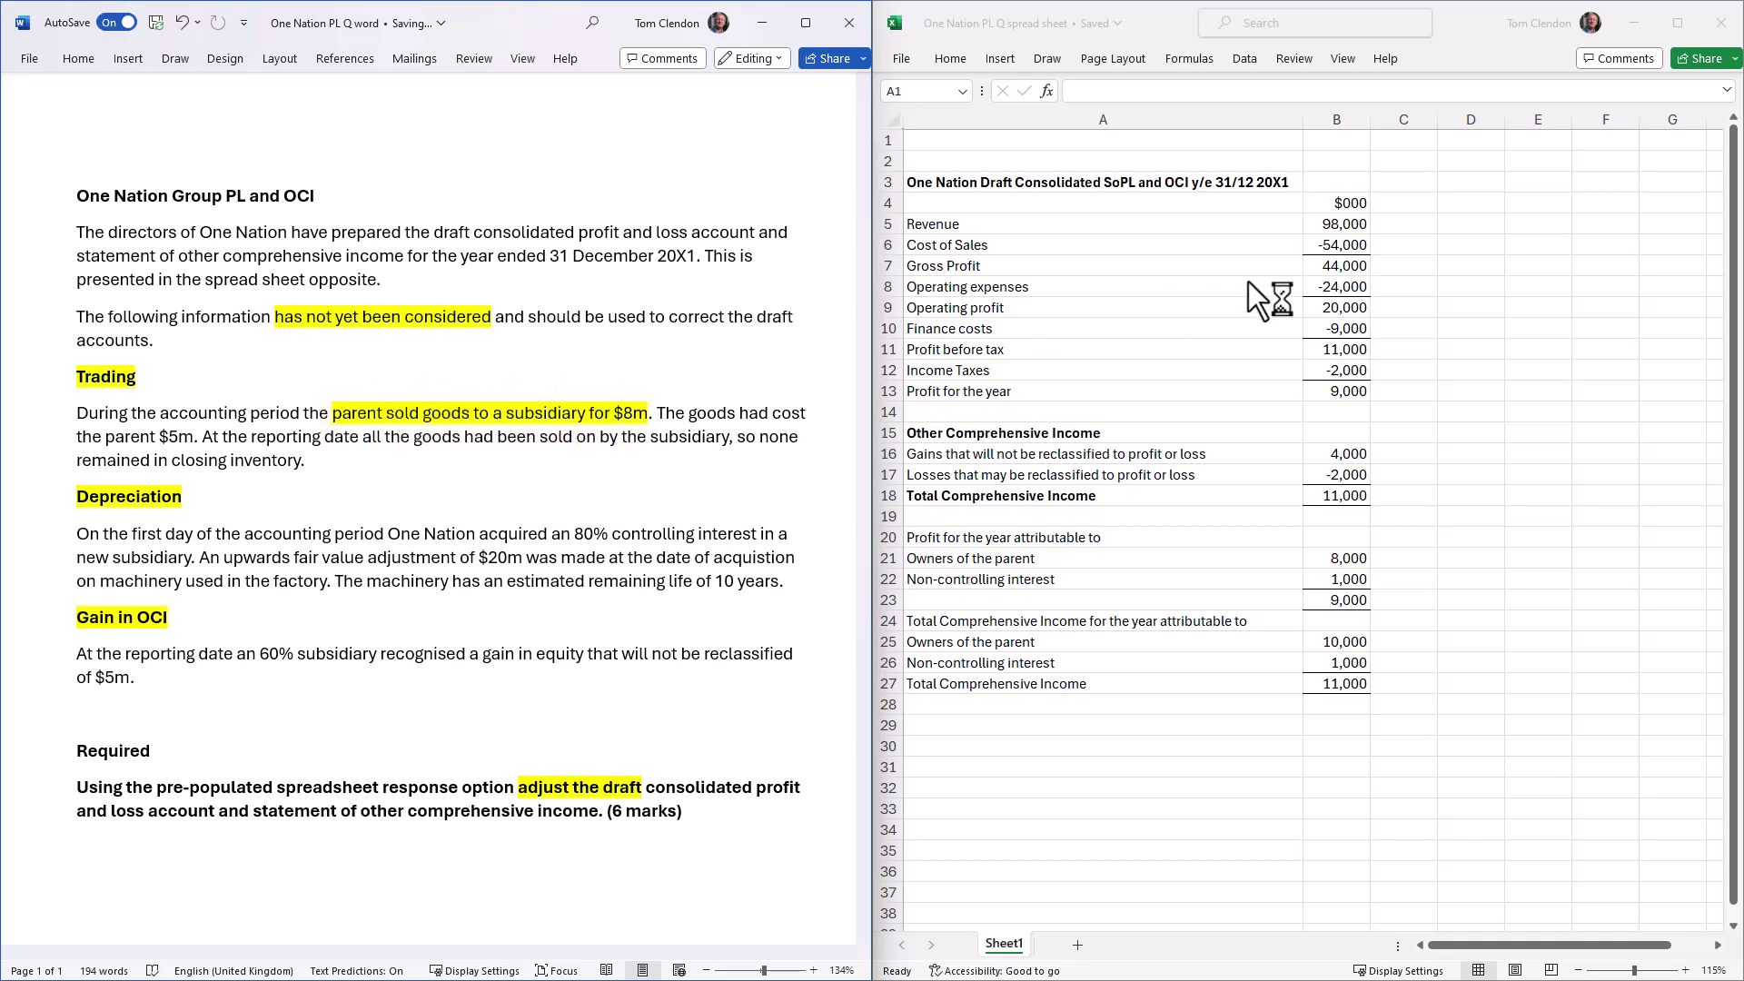
- Enter -8,000 against Revenue in C5 and 8,000 against Cost of Sales in C6
{"action": "left_click", "coordinate": [1391, 223]}
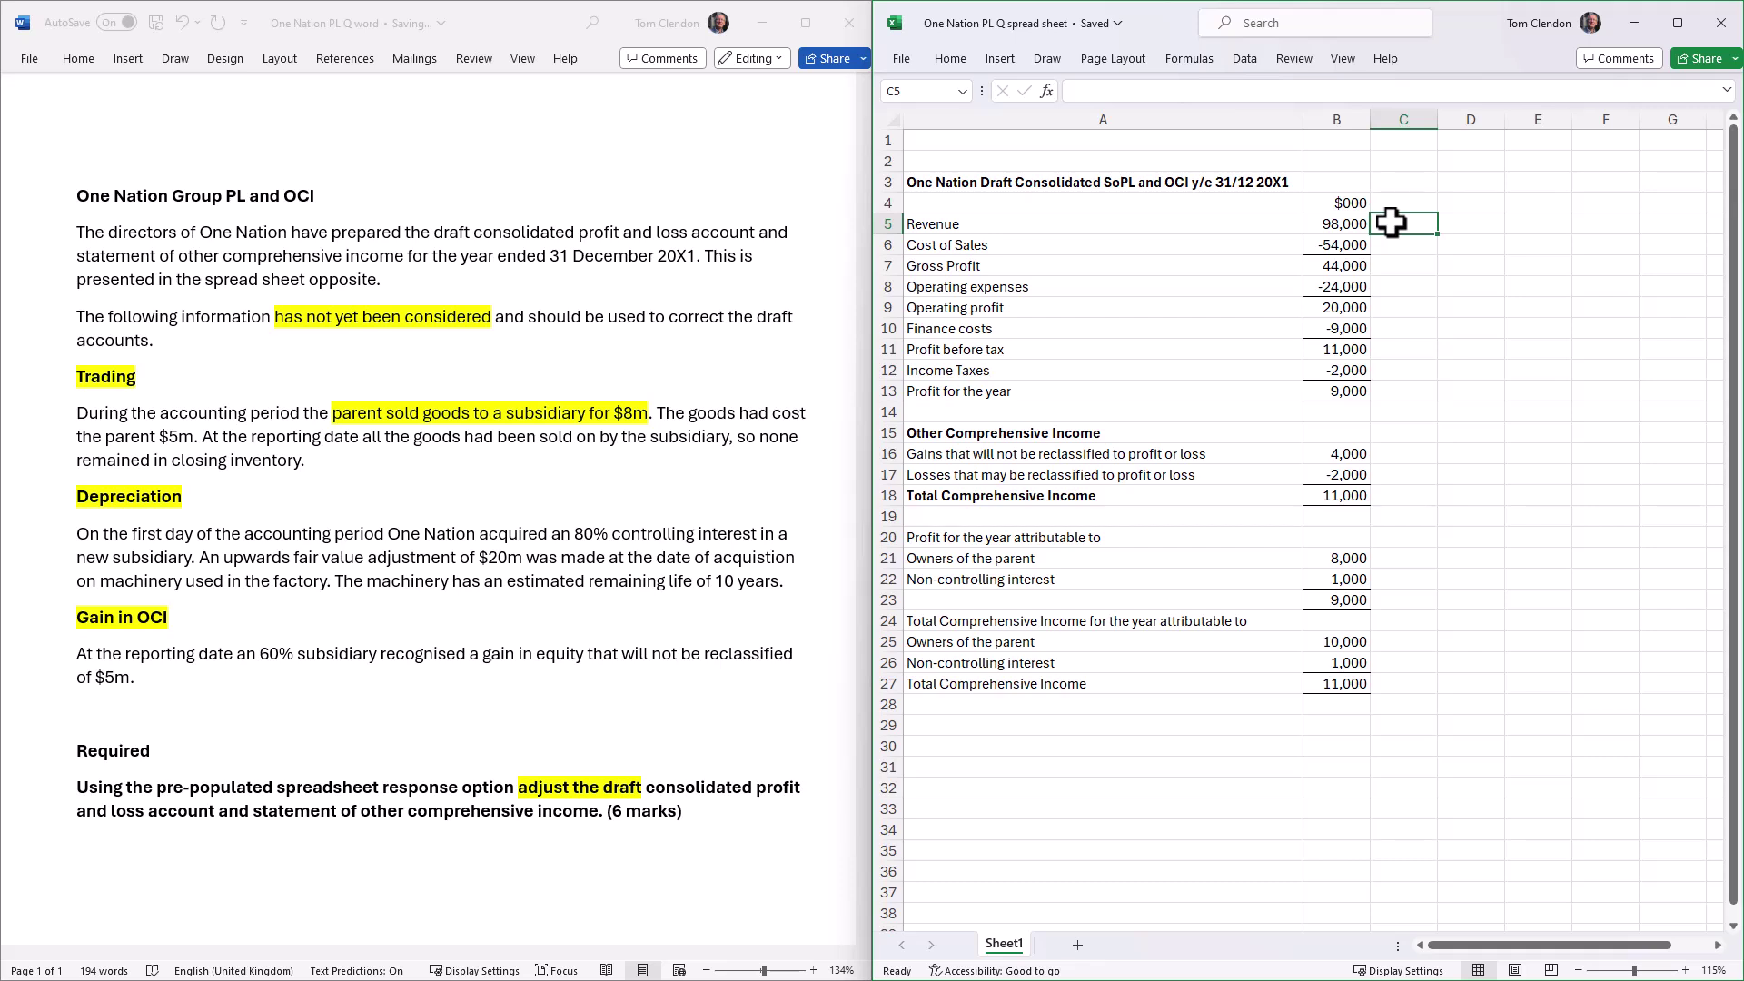
{"action": "type", "text": "-"}
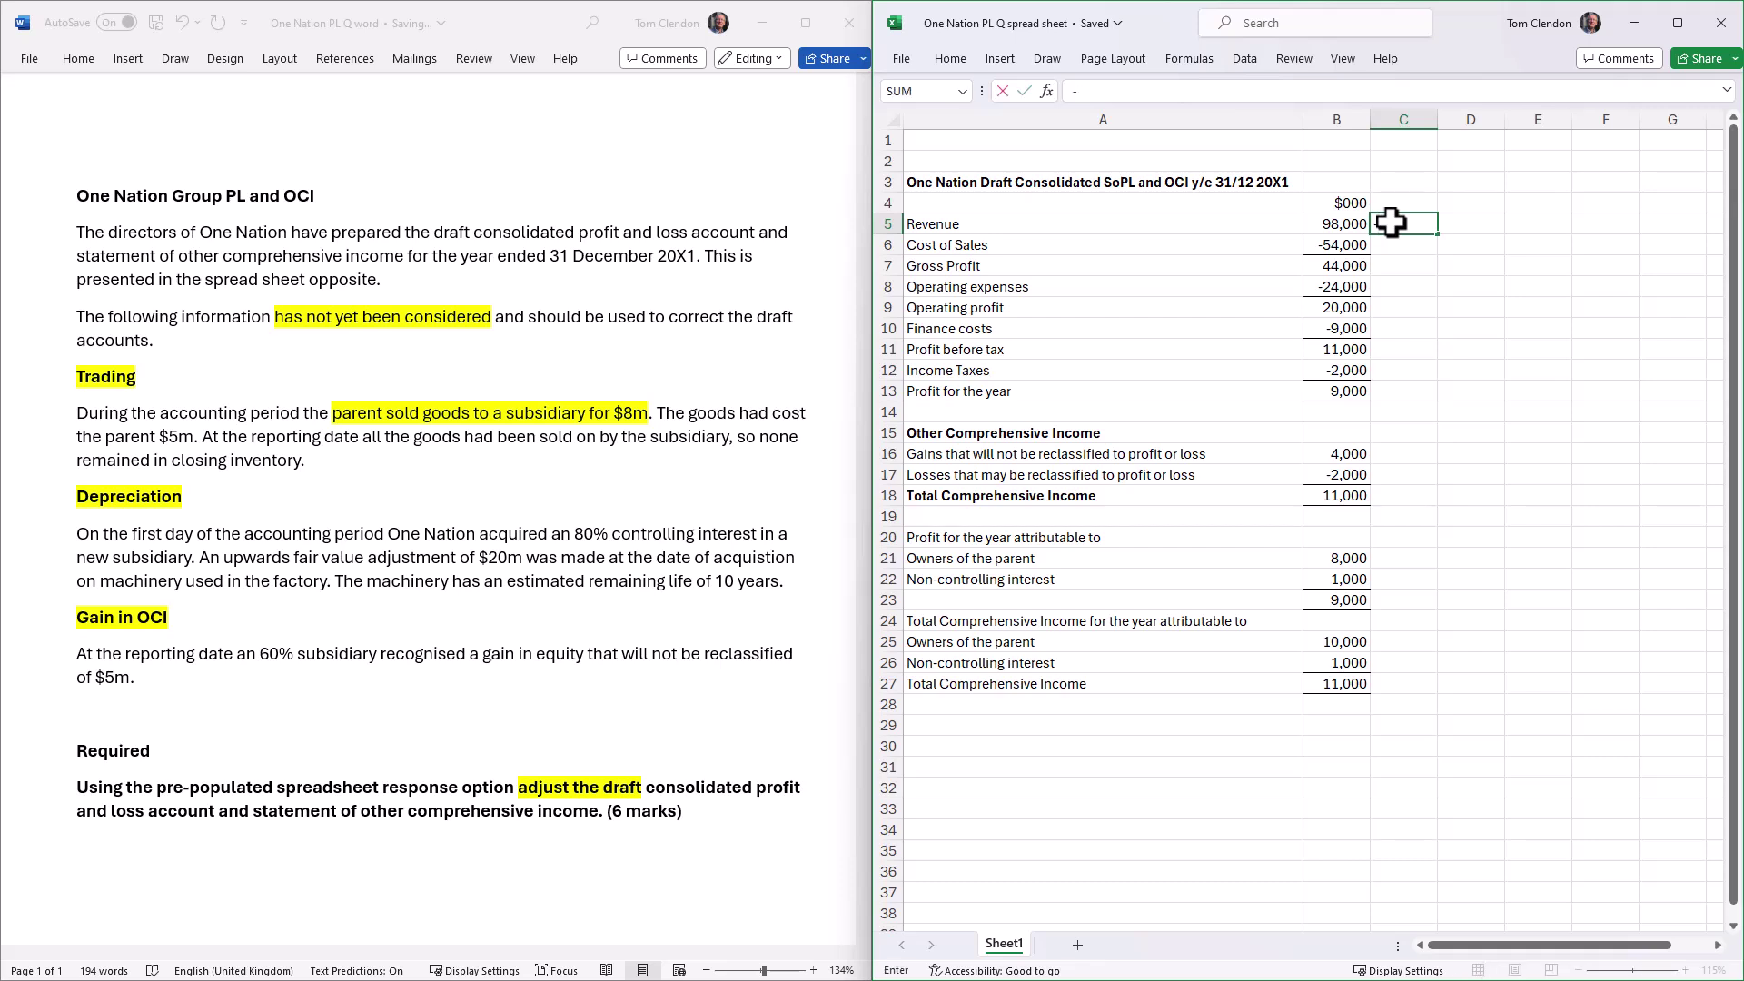
{"action": "type", "text": "8,000"}
{"action": "left_click", "coordinate": [1459, 224]}
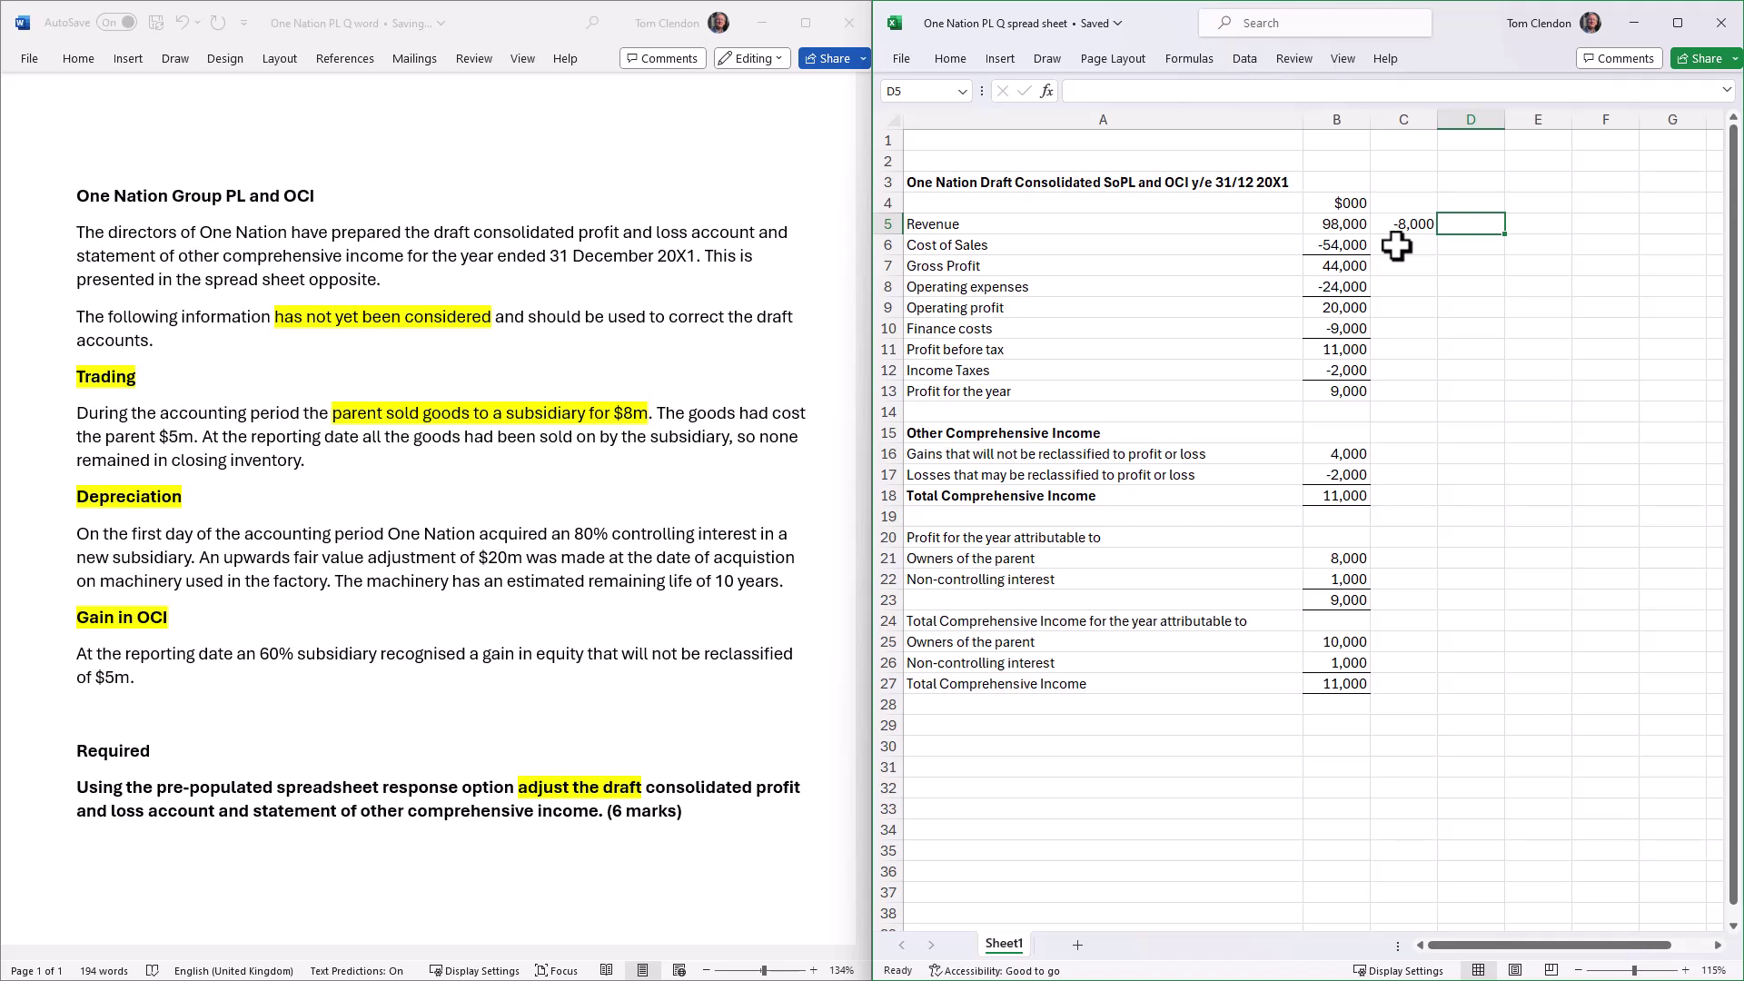
{"action": "left_click", "coordinate": [1396, 245]}
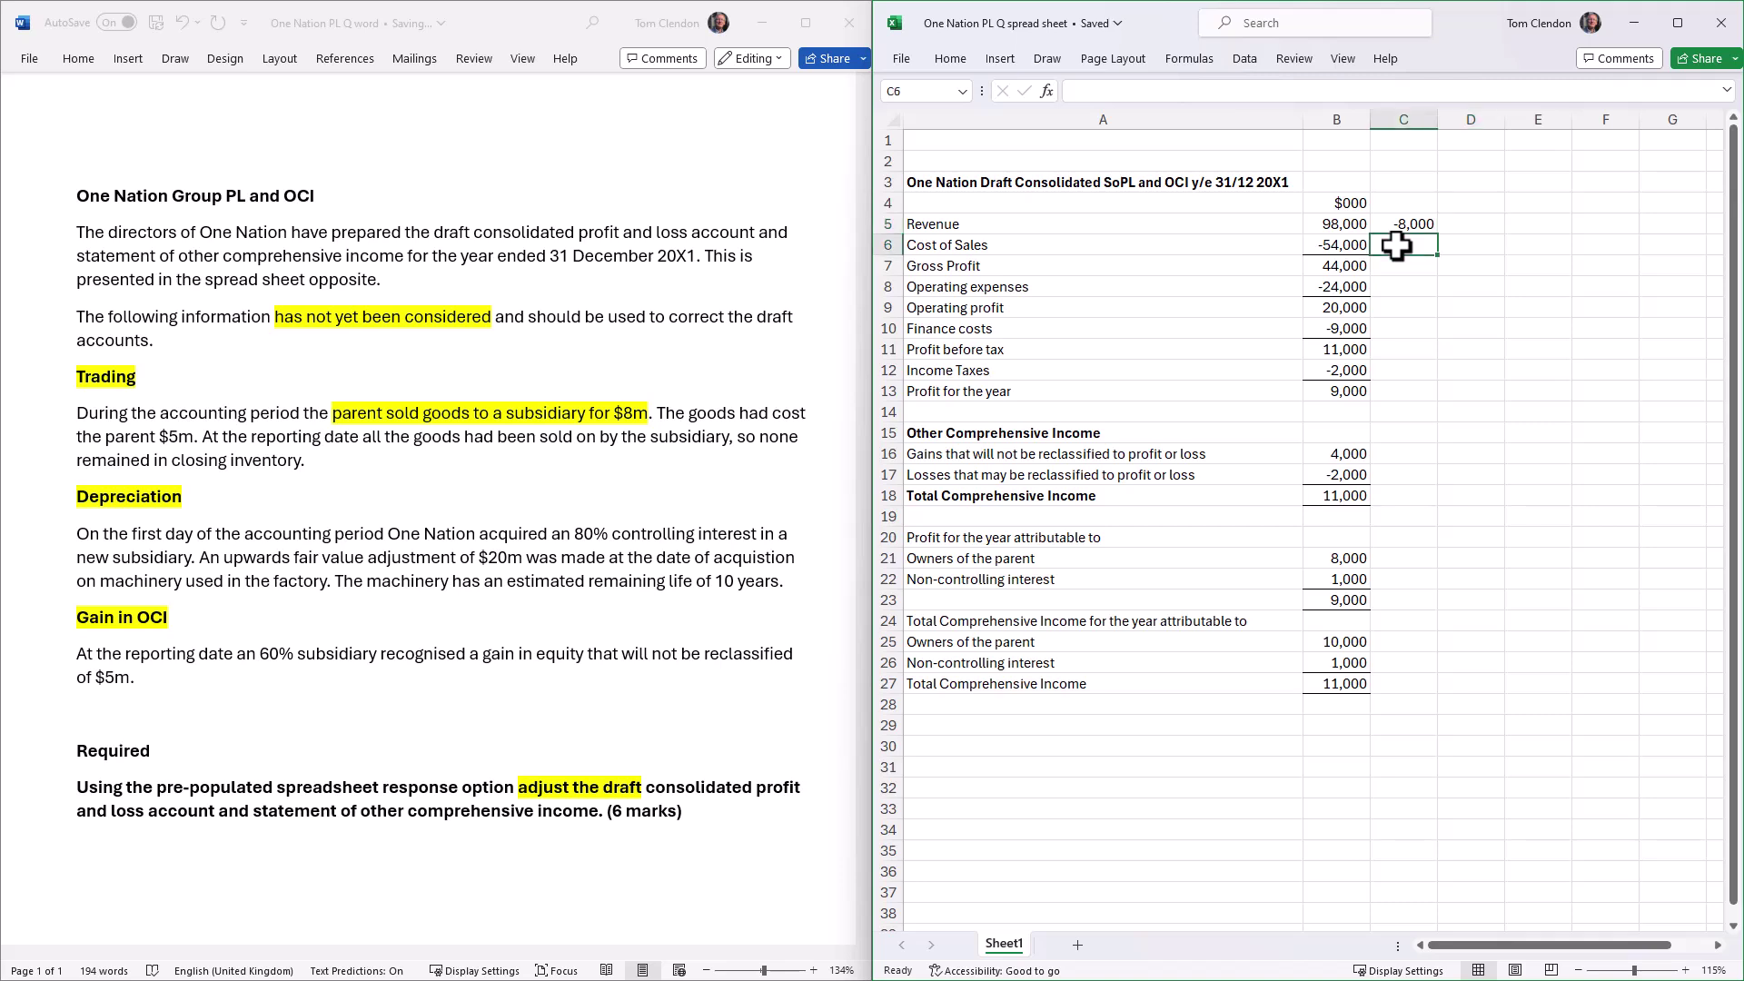
{"action": "type", "text": "8"}
{"action": "left_click", "coordinate": [1472, 243]}
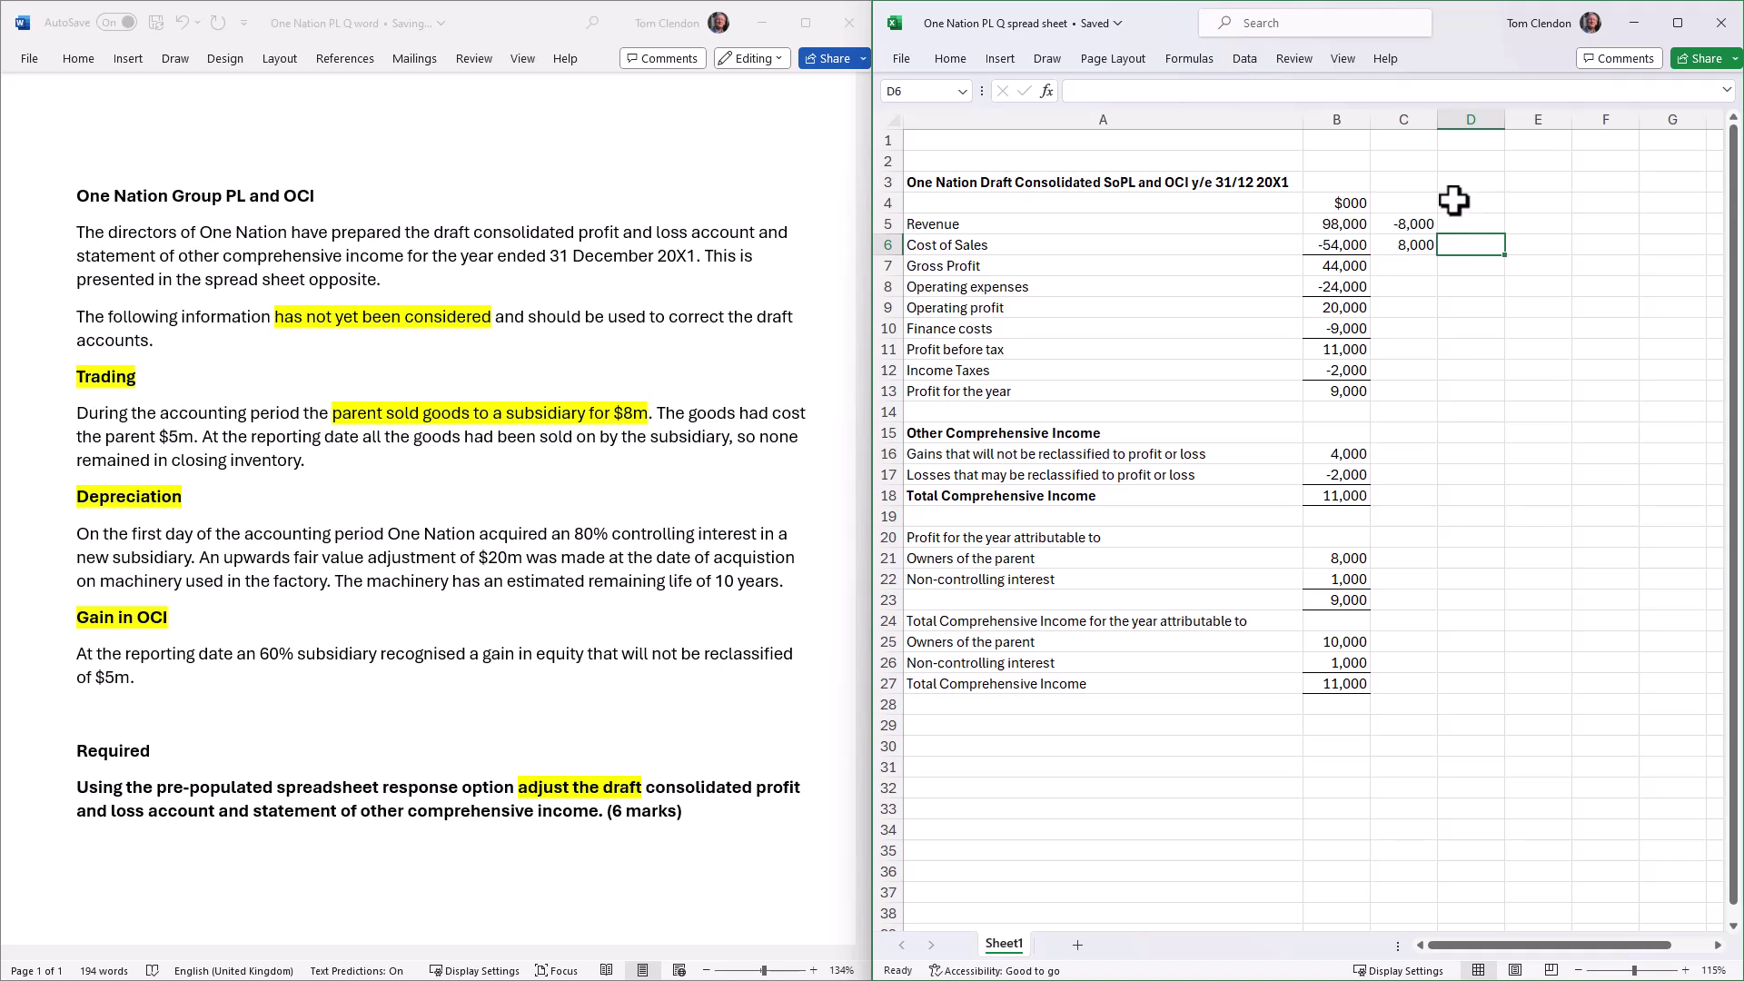
- Enter a $000 units heading in cell C4 above the adjustment column
{"action": "left_click", "coordinate": [1406, 202]}
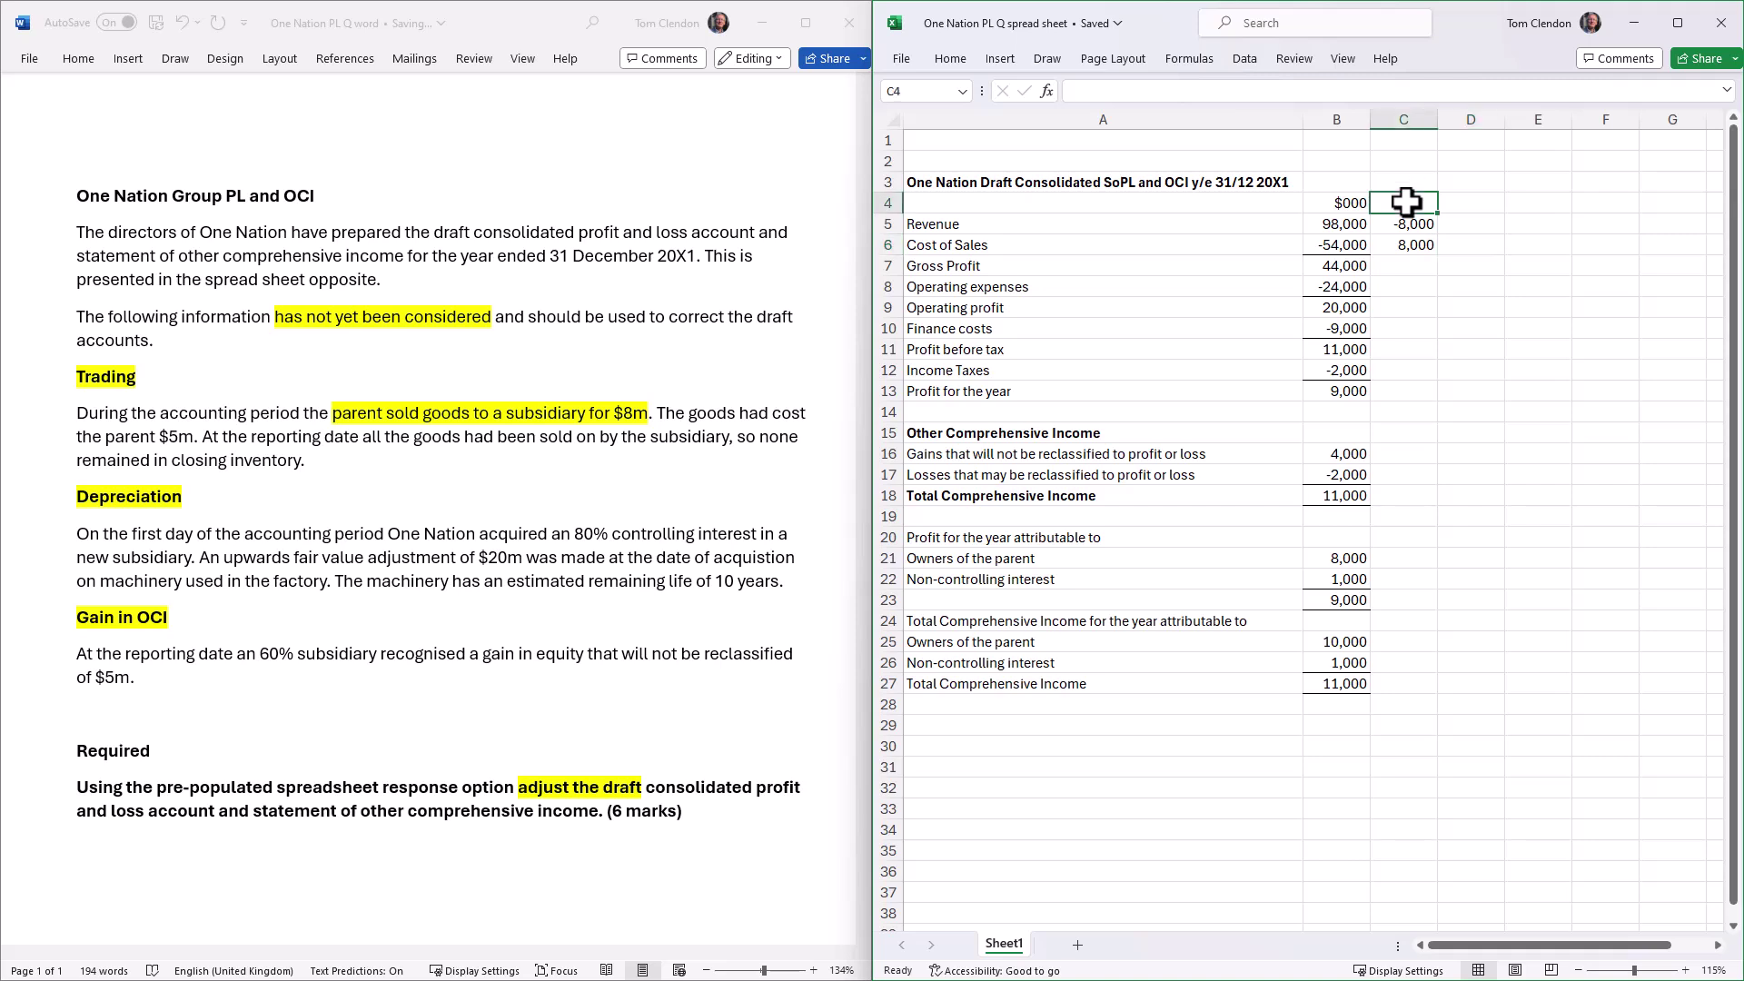
{"action": "type", "text": "$0"}
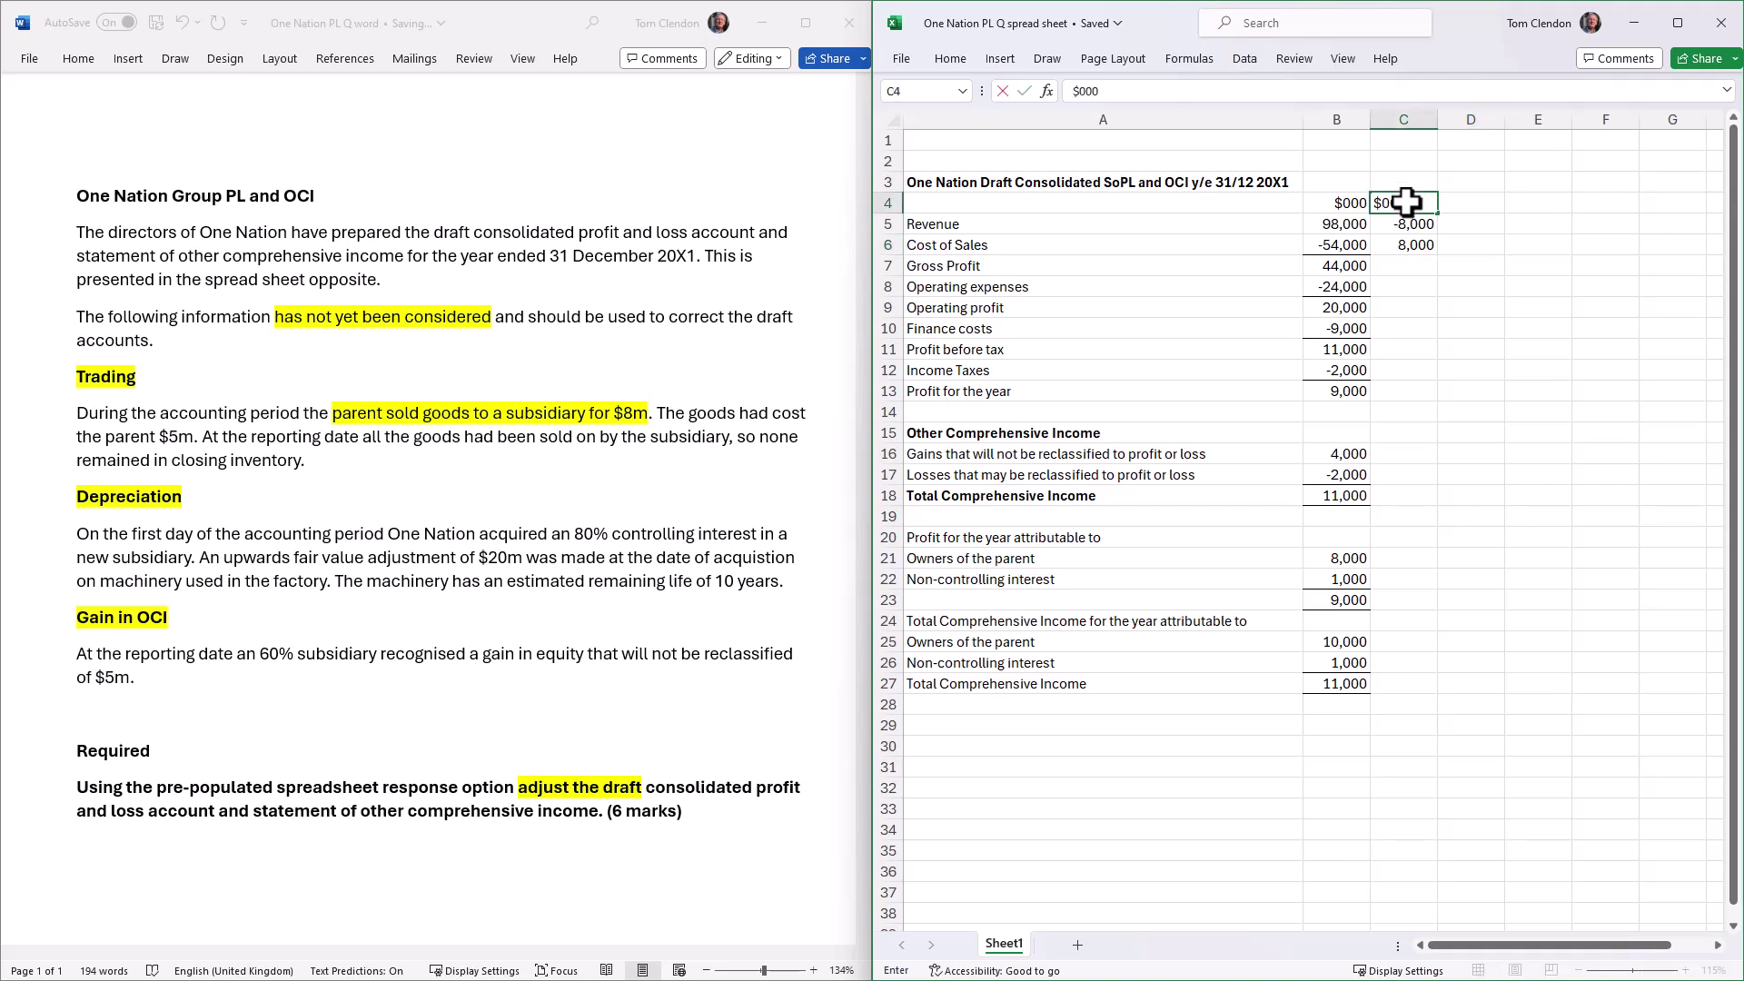
{"action": "type", "text": "00"}
{"action": "left_click", "coordinate": [1460, 208]}
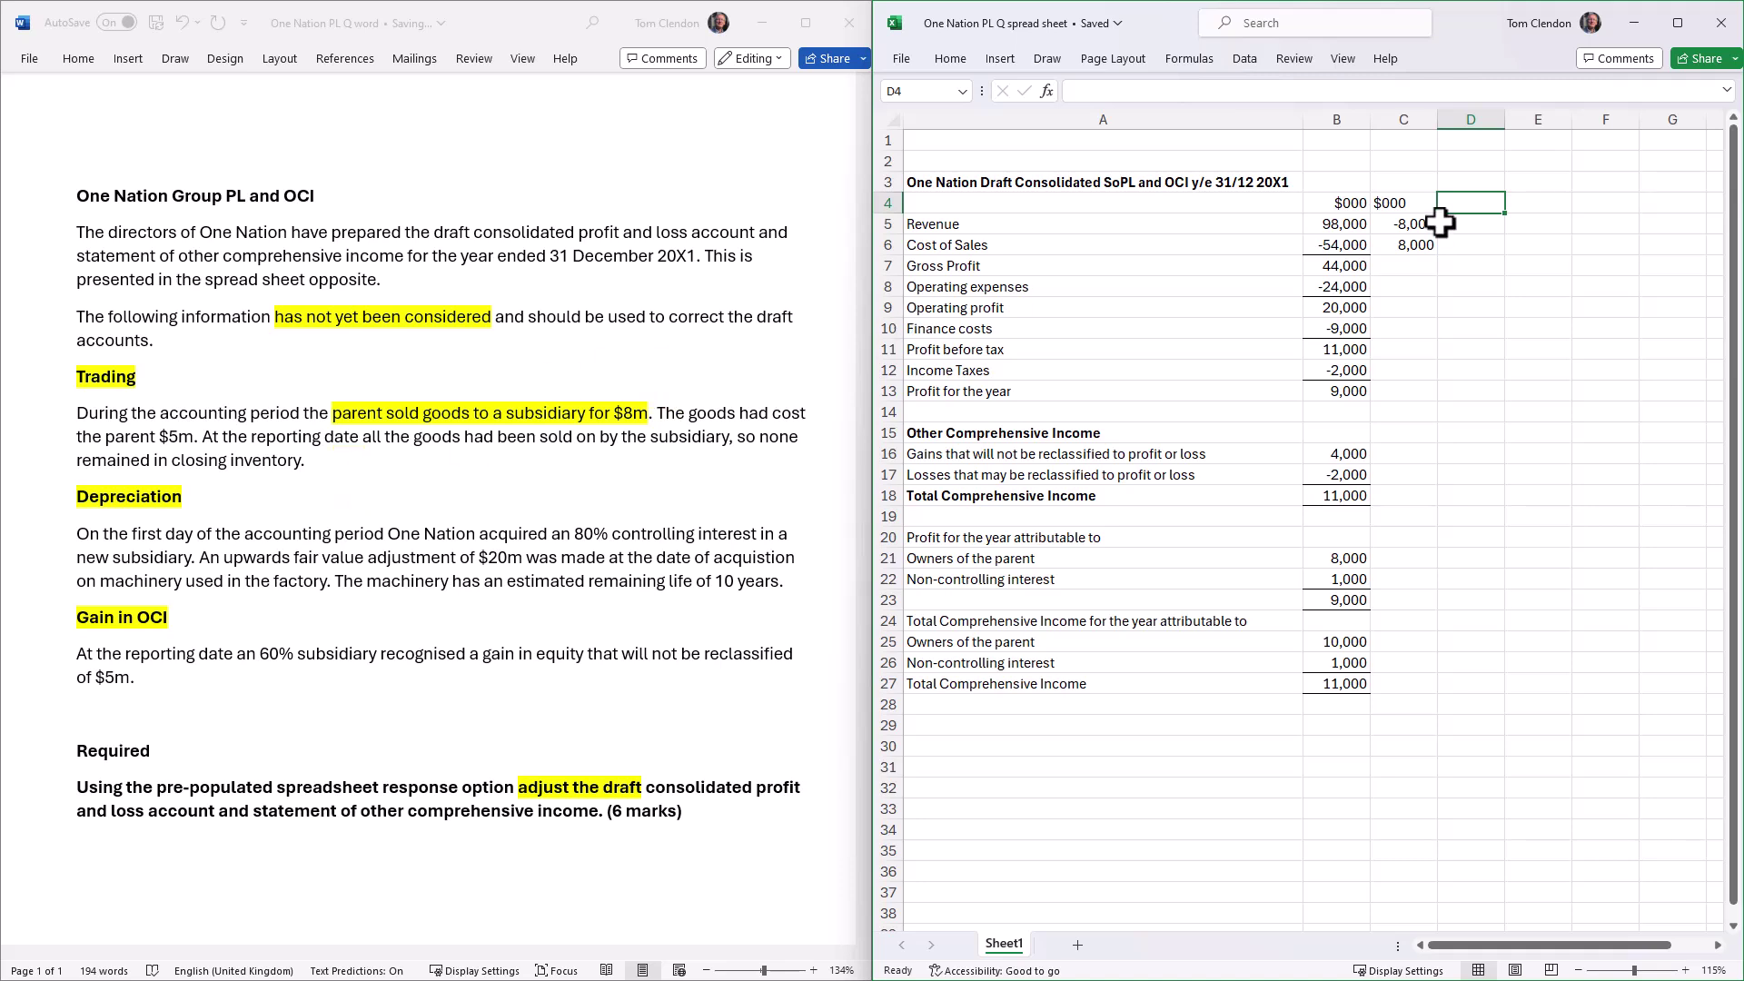
- Enter a tentative -3,000 in D6 and a PURP label in D3
{"action": "left_click", "coordinate": [1461, 242]}
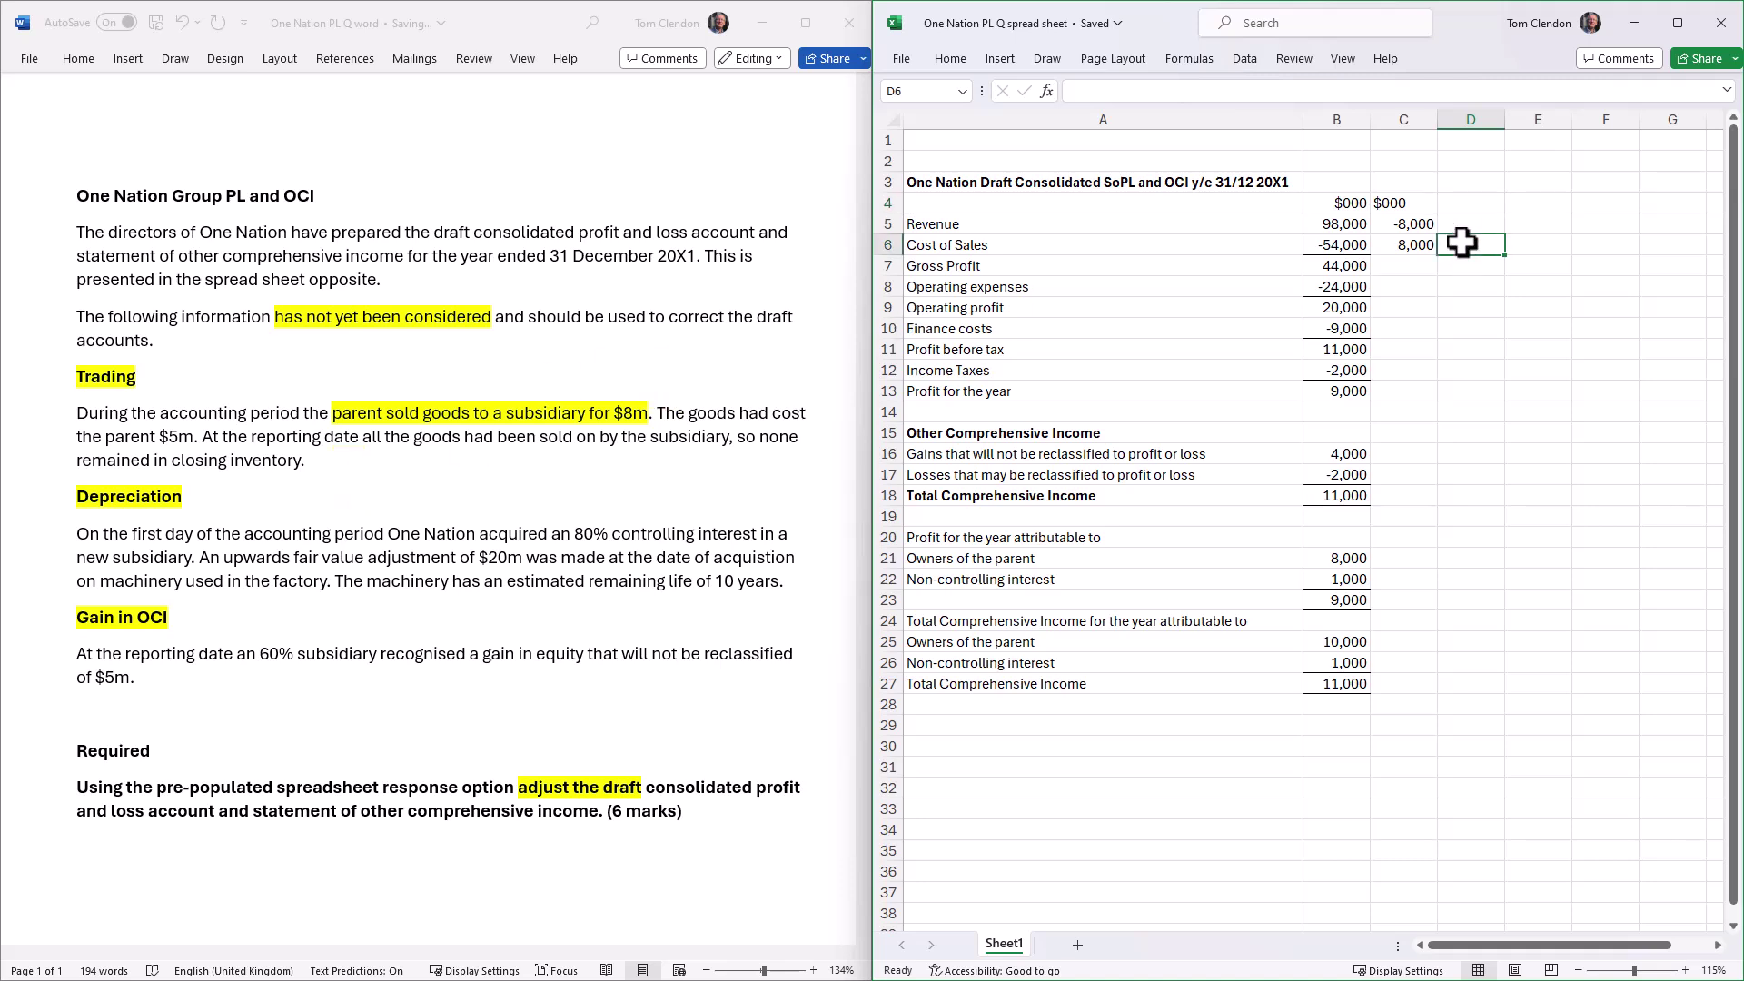
{"action": "type", "text": "-"}
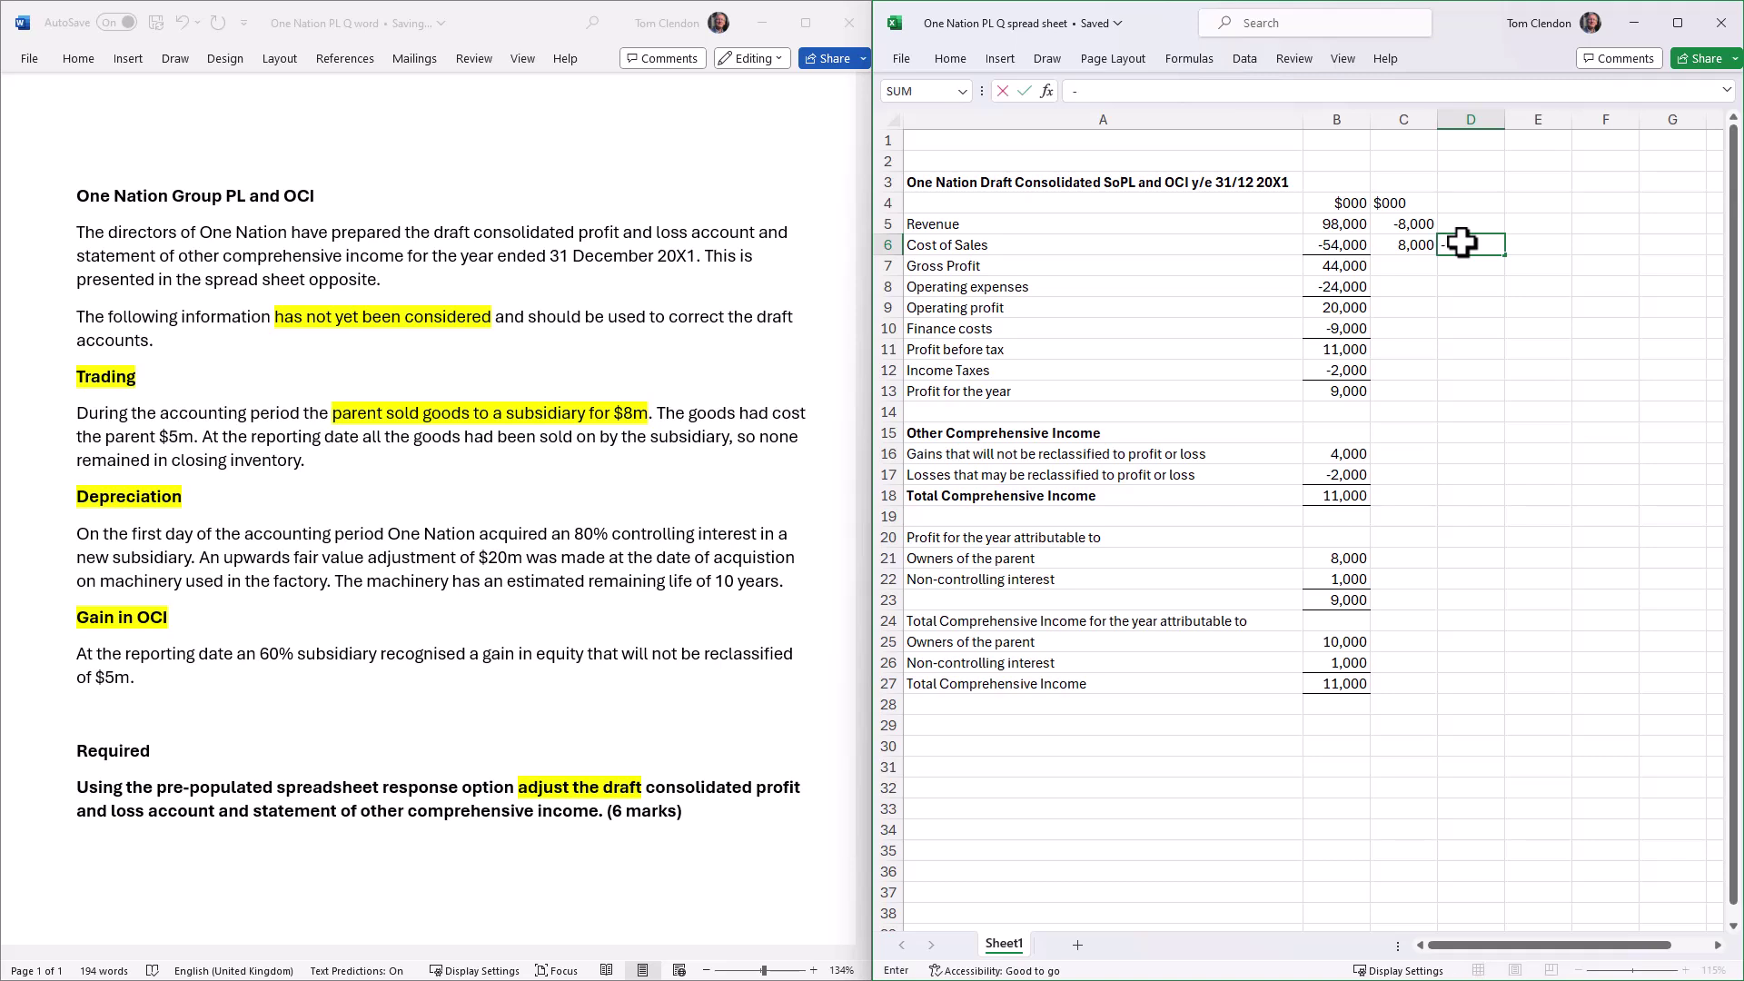
{"action": "type", "text": "3,000"}
{"action": "left_click", "coordinate": [1463, 183]}
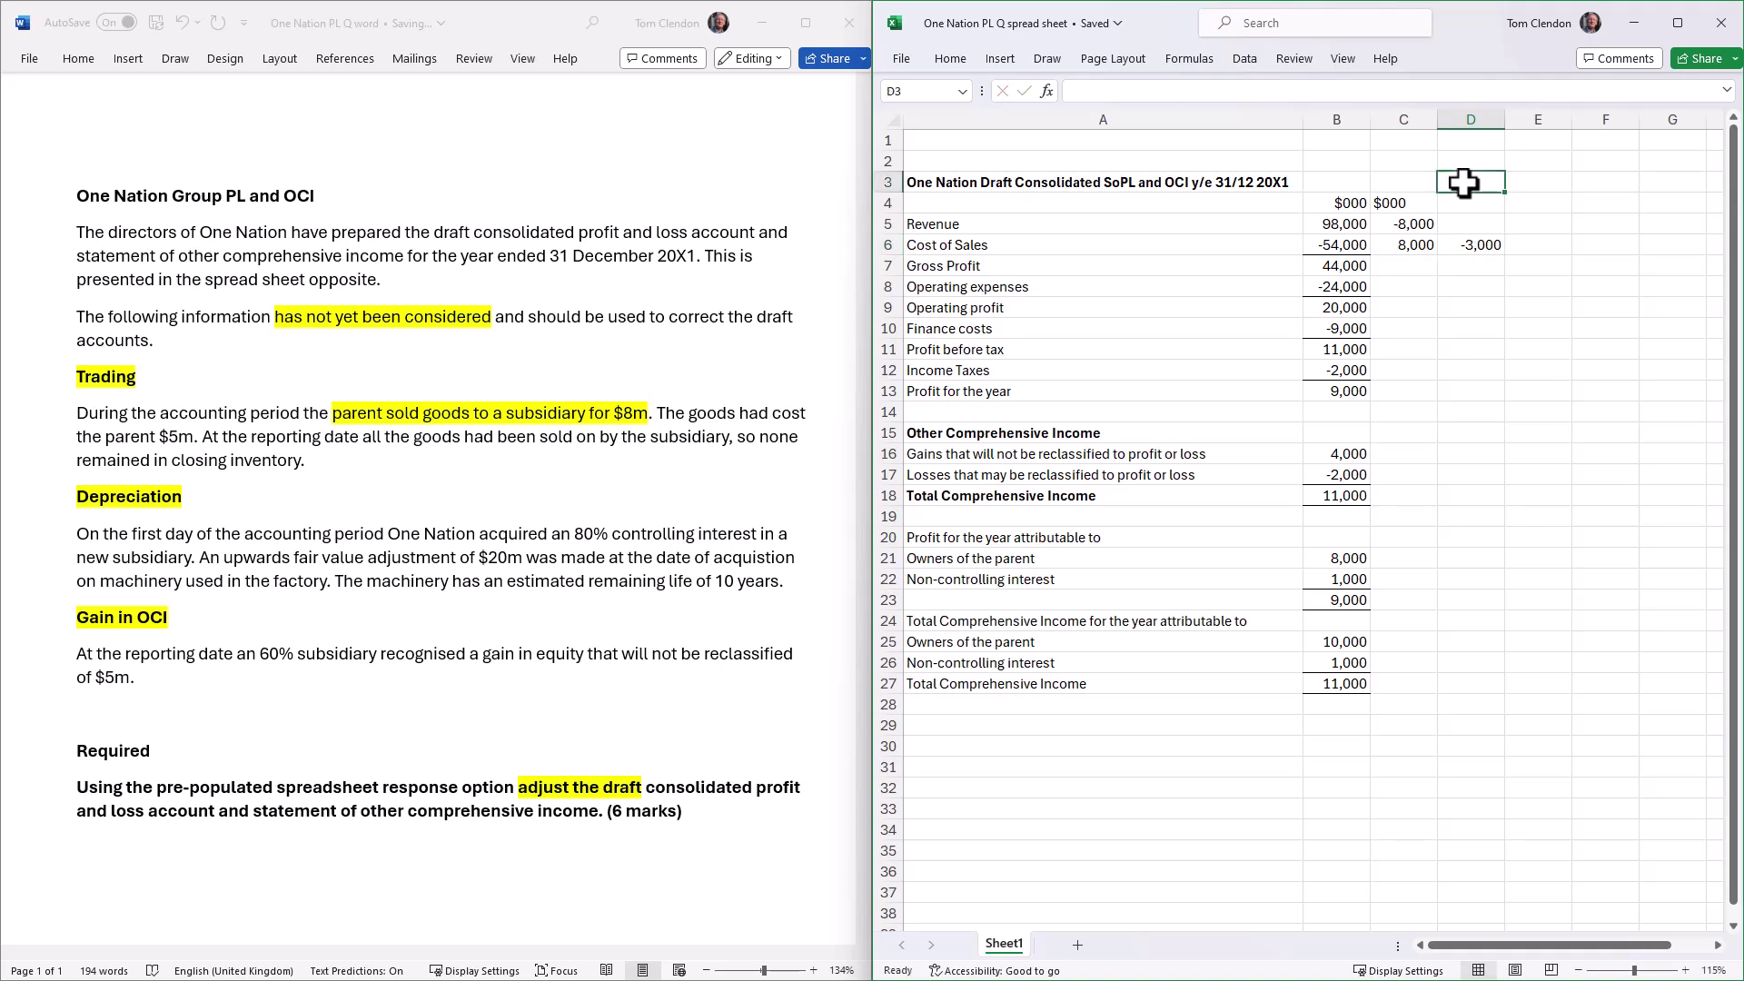
{"action": "type", "text": "PURP"}
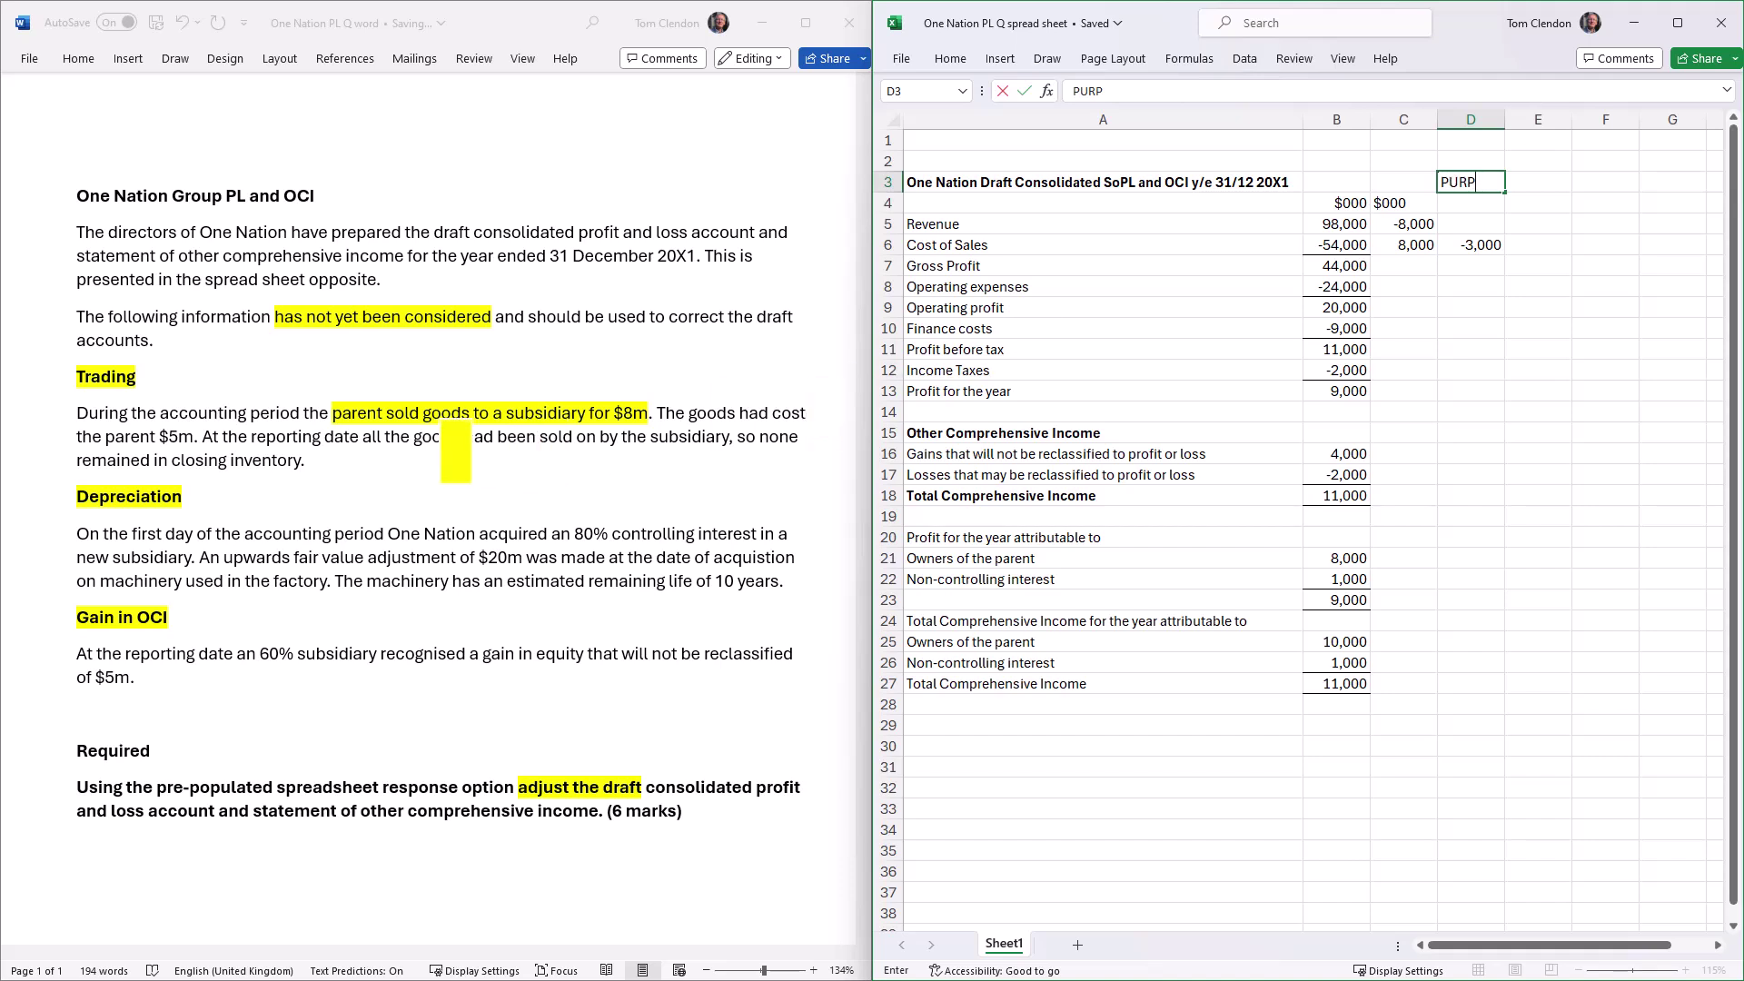
- Highlight 'all the goods had been sold on by the subsidiary', then clear D3 and D6
{"action": "left_click", "coordinate": [368, 435]}
{"action": "left_click_drag", "start_coordinate": [368, 435], "coordinate": [729, 436]}
{"action": "left_click", "coordinate": [1461, 249]}
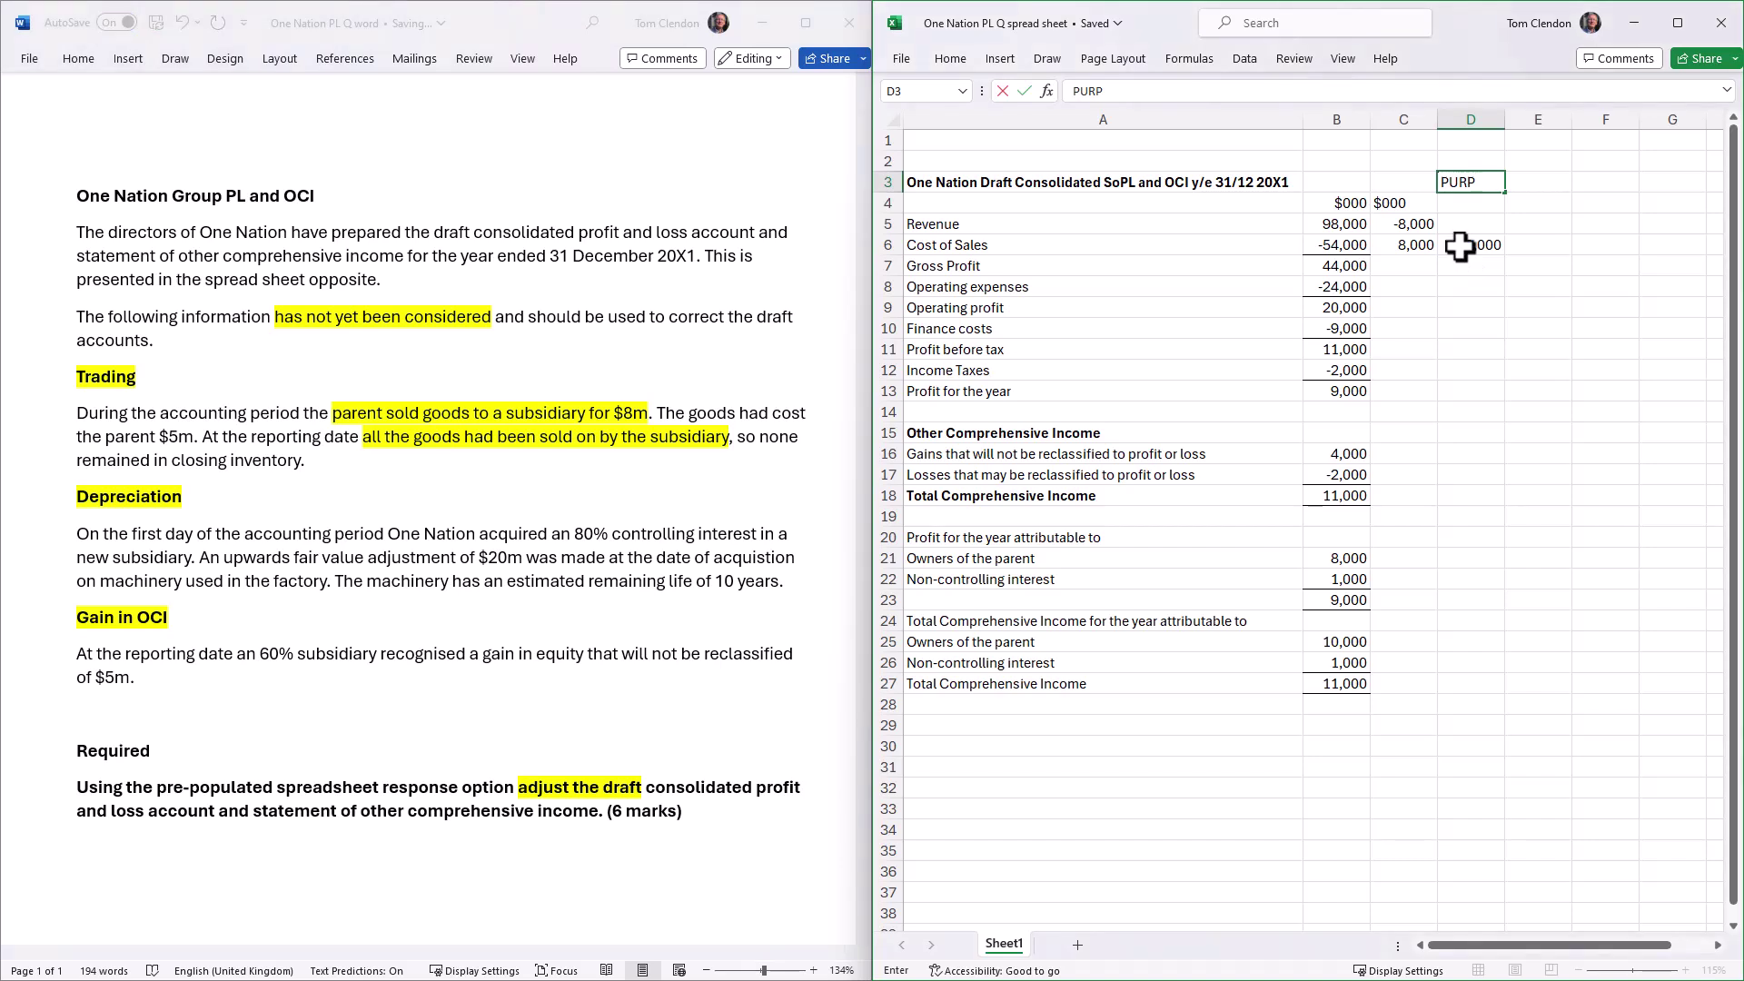
{"action": "key", "text": "BackSpace"}
{"action": "key", "text": "BackSpace"}
{"action": "key", "text": "BackSpace"}
{"action": "key", "text": "BackSpace"}
{"action": "left_click", "coordinate": [1464, 244]}
{"action": "key", "text": "Delete"}
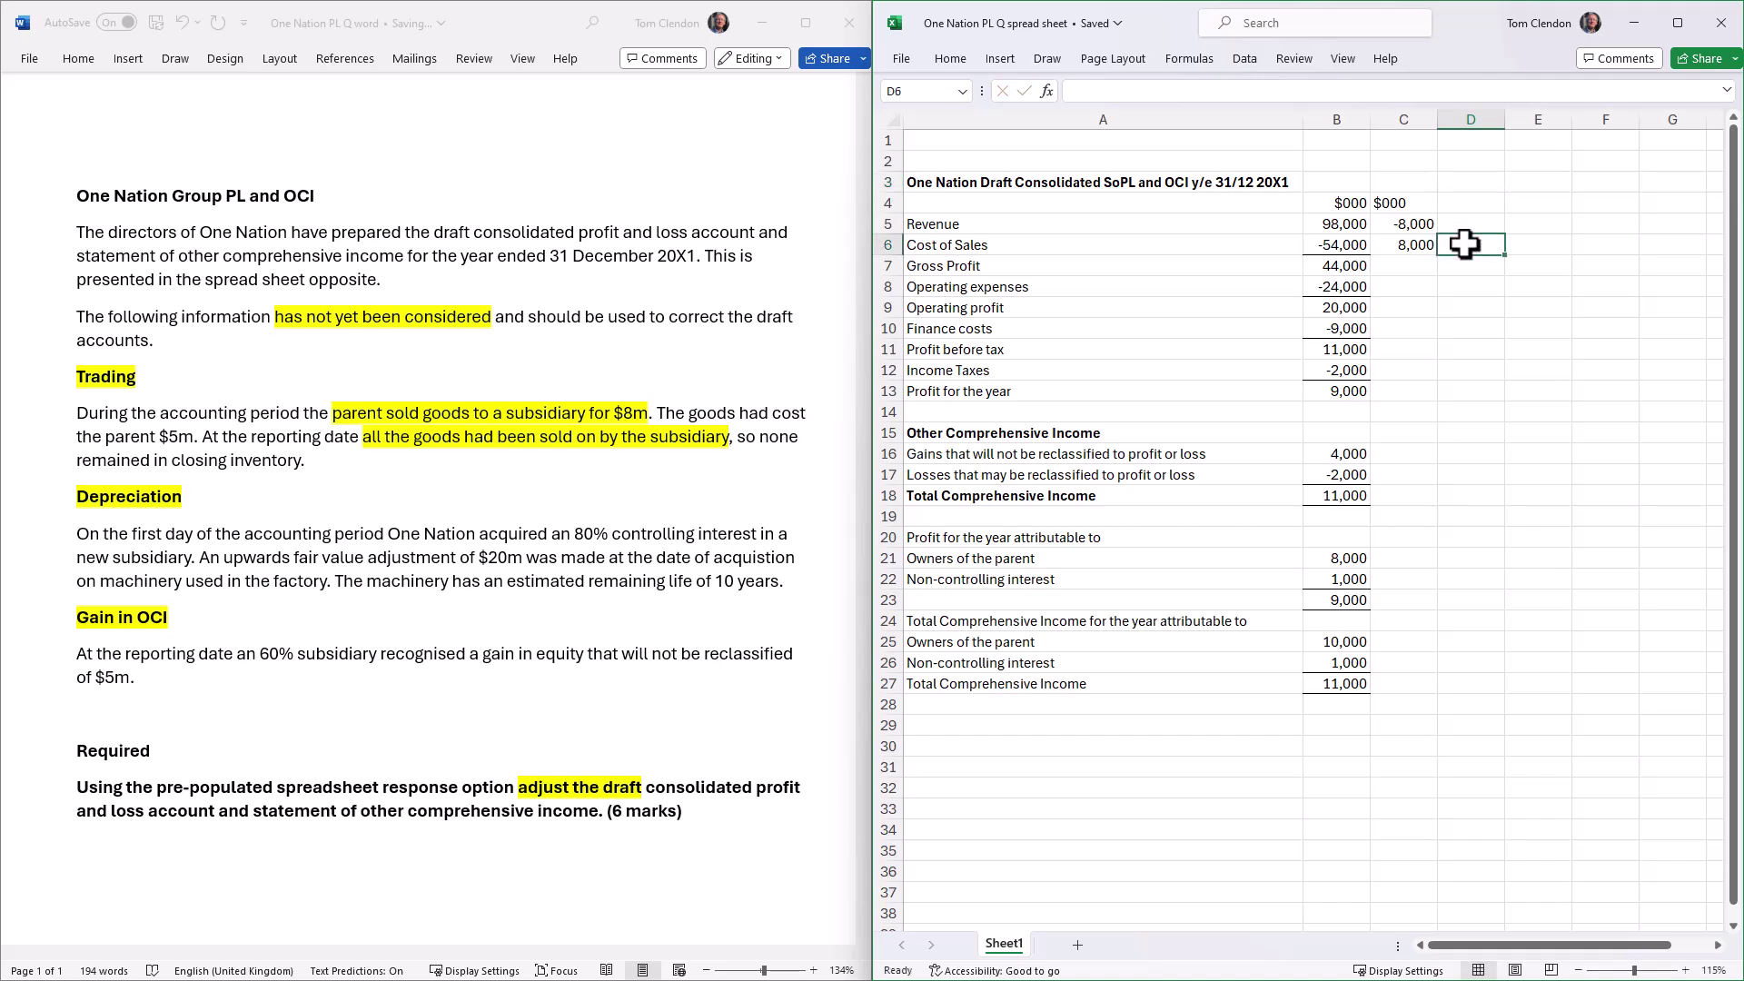
- Enter 'Trading' in cell C3, correcting the misspelt 'Trding'
{"action": "left_click", "coordinate": [1396, 182]}
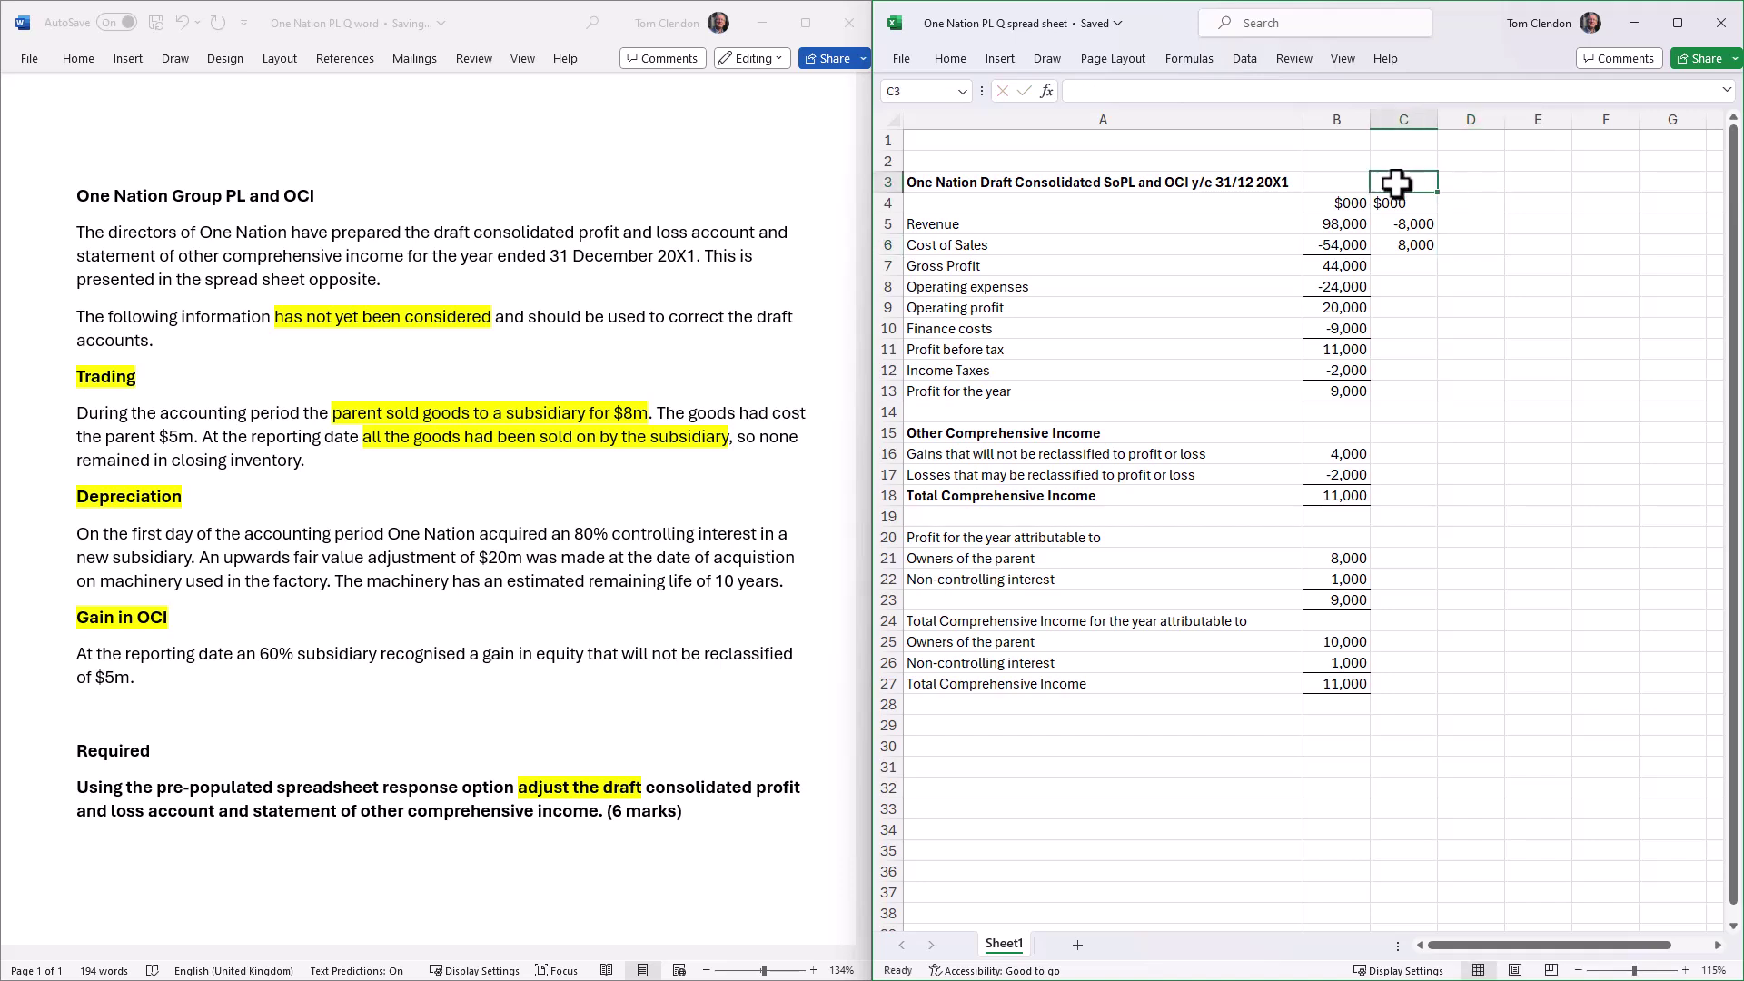
{"action": "type", "text": "Trding"}
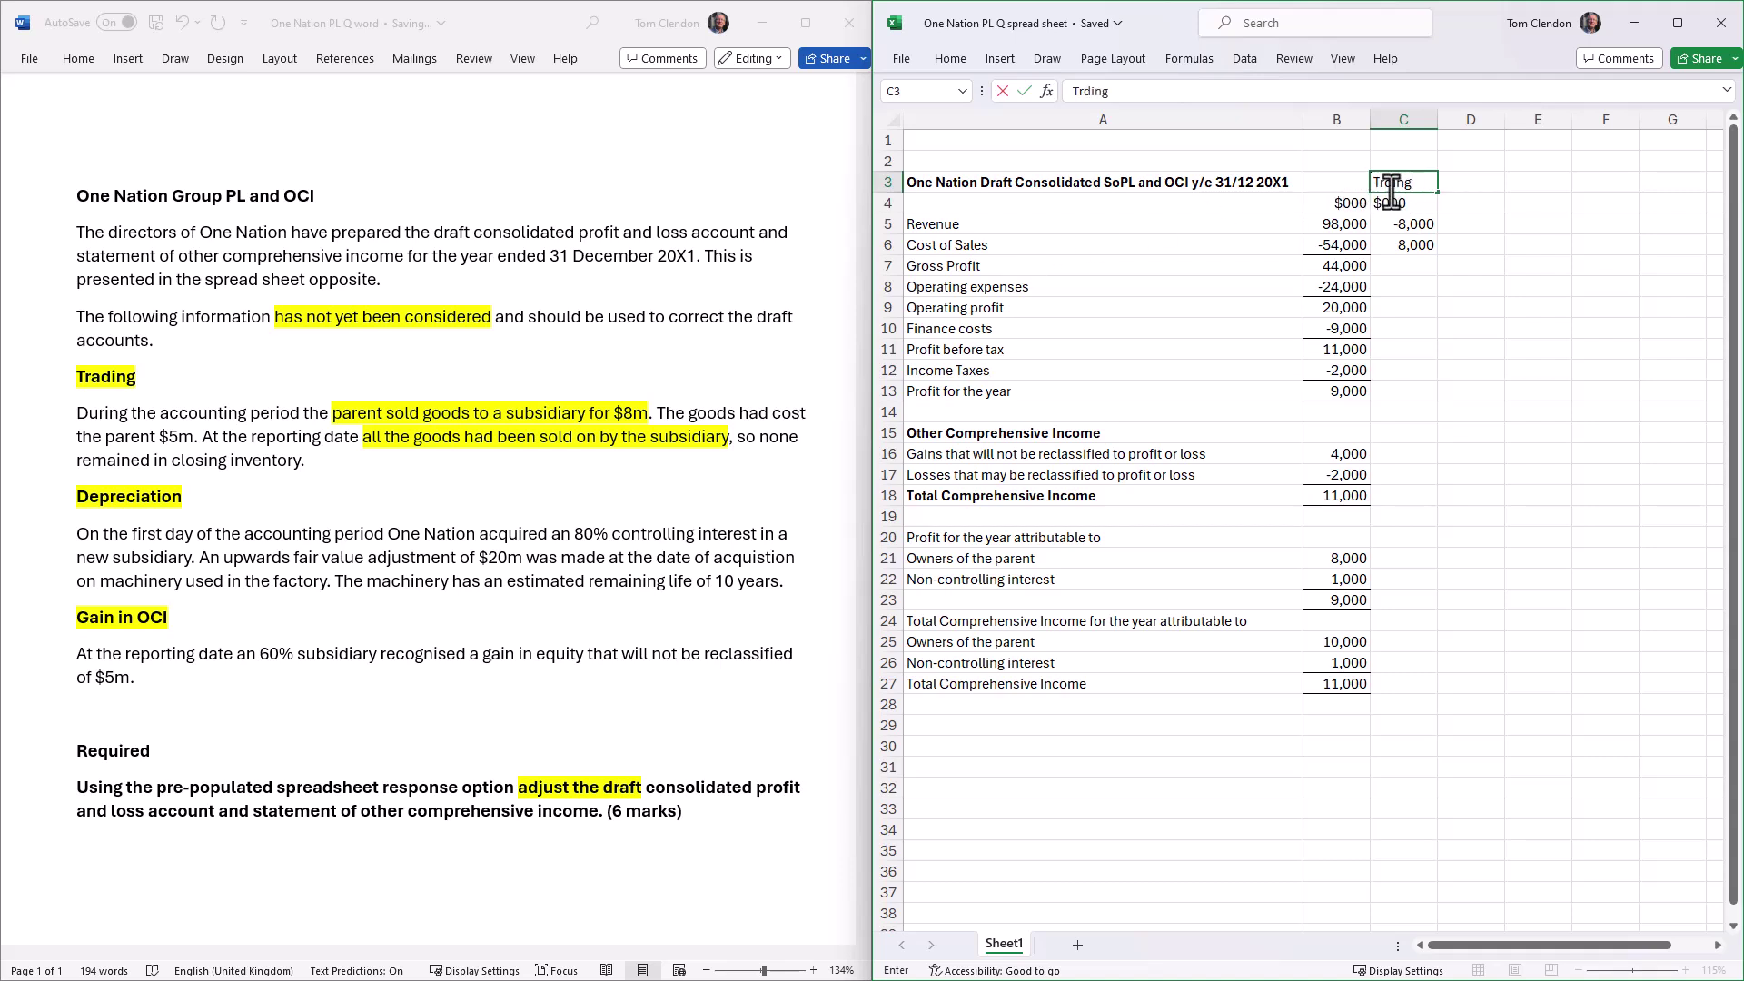
{"action": "left_click", "coordinate": [1382, 181]}
{"action": "type", "text": "a"}
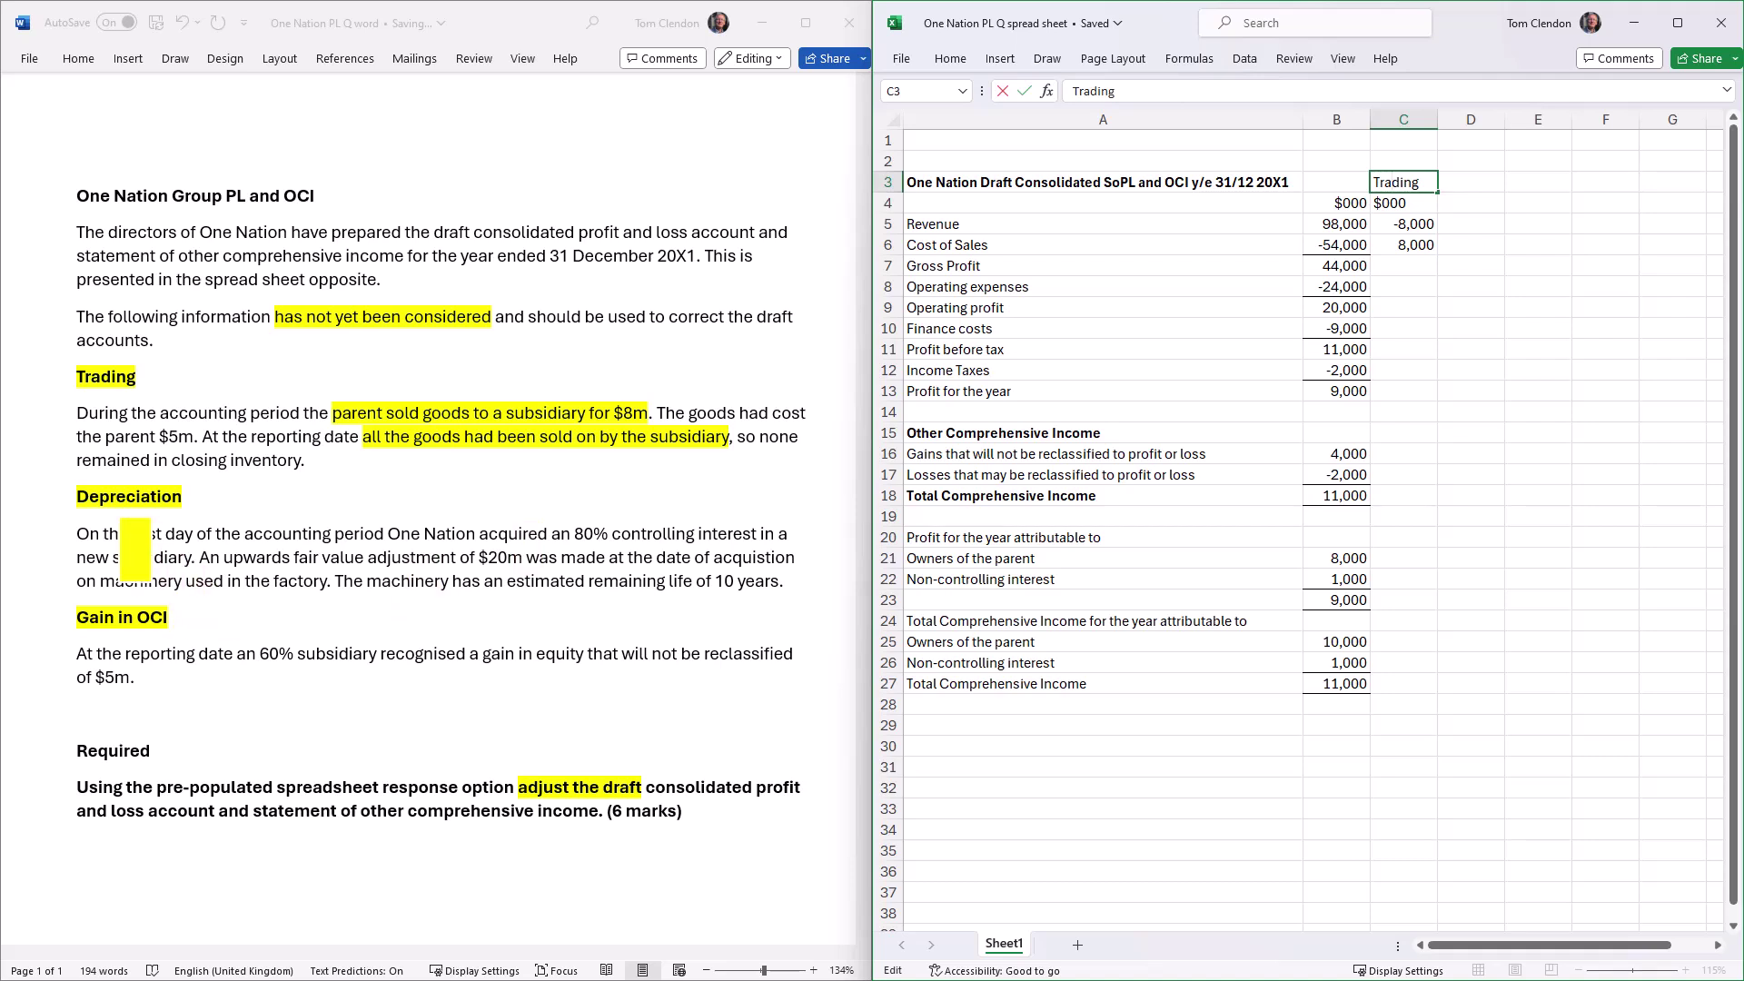
- Highlight '80%', 'of $20m' and 'of 10 years' in the Depreciation paragraph
{"action": "left_click", "coordinate": [59, 500]}
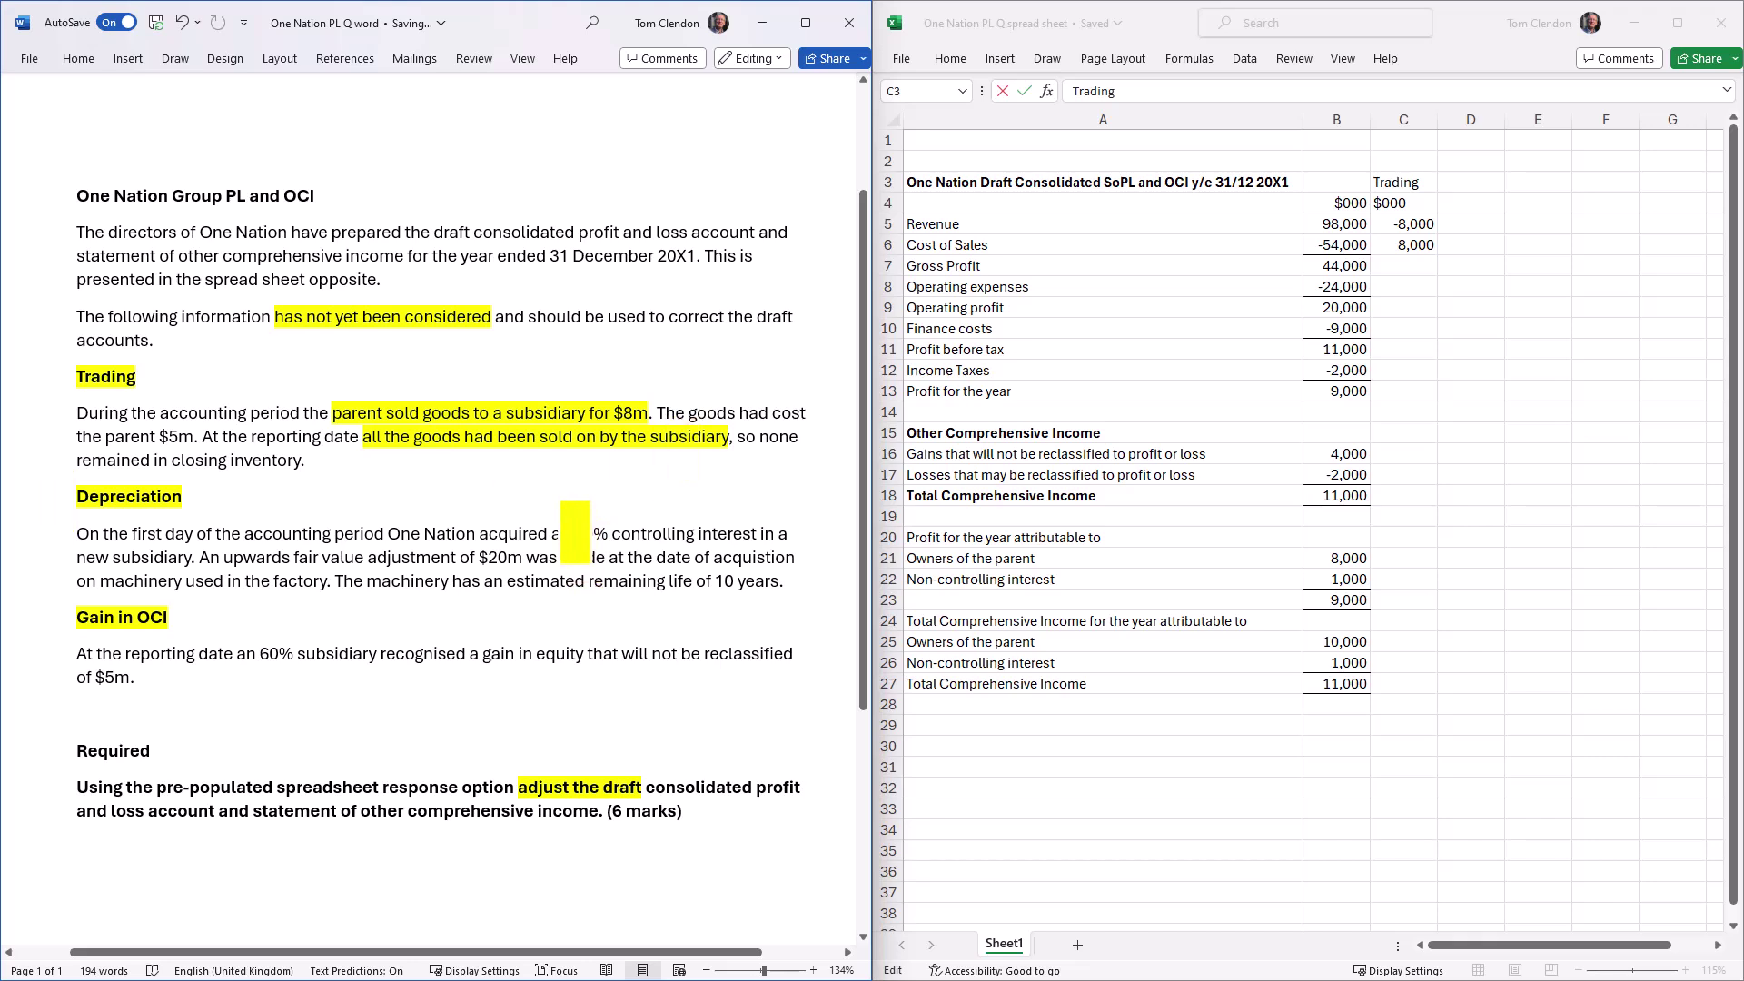
{"action": "left_click_drag", "start_coordinate": [575, 532], "coordinate": [608, 534]}
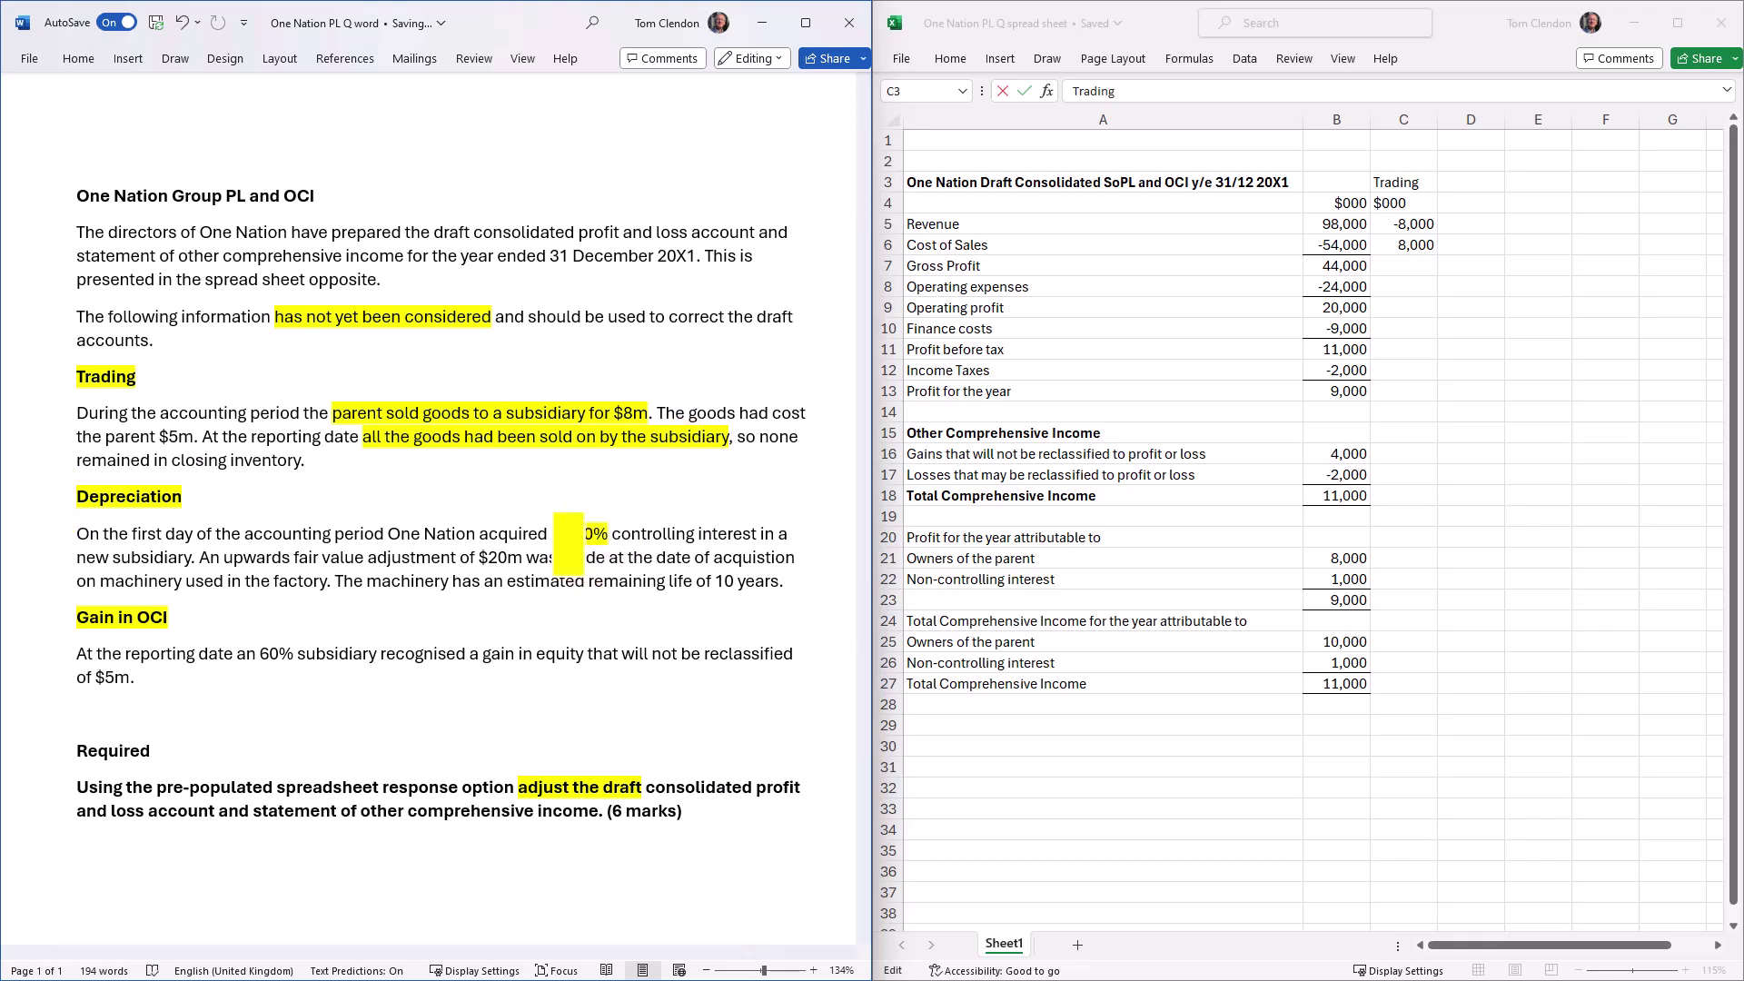
{"action": "left_click_drag", "start_coordinate": [458, 557], "coordinate": [523, 556]}
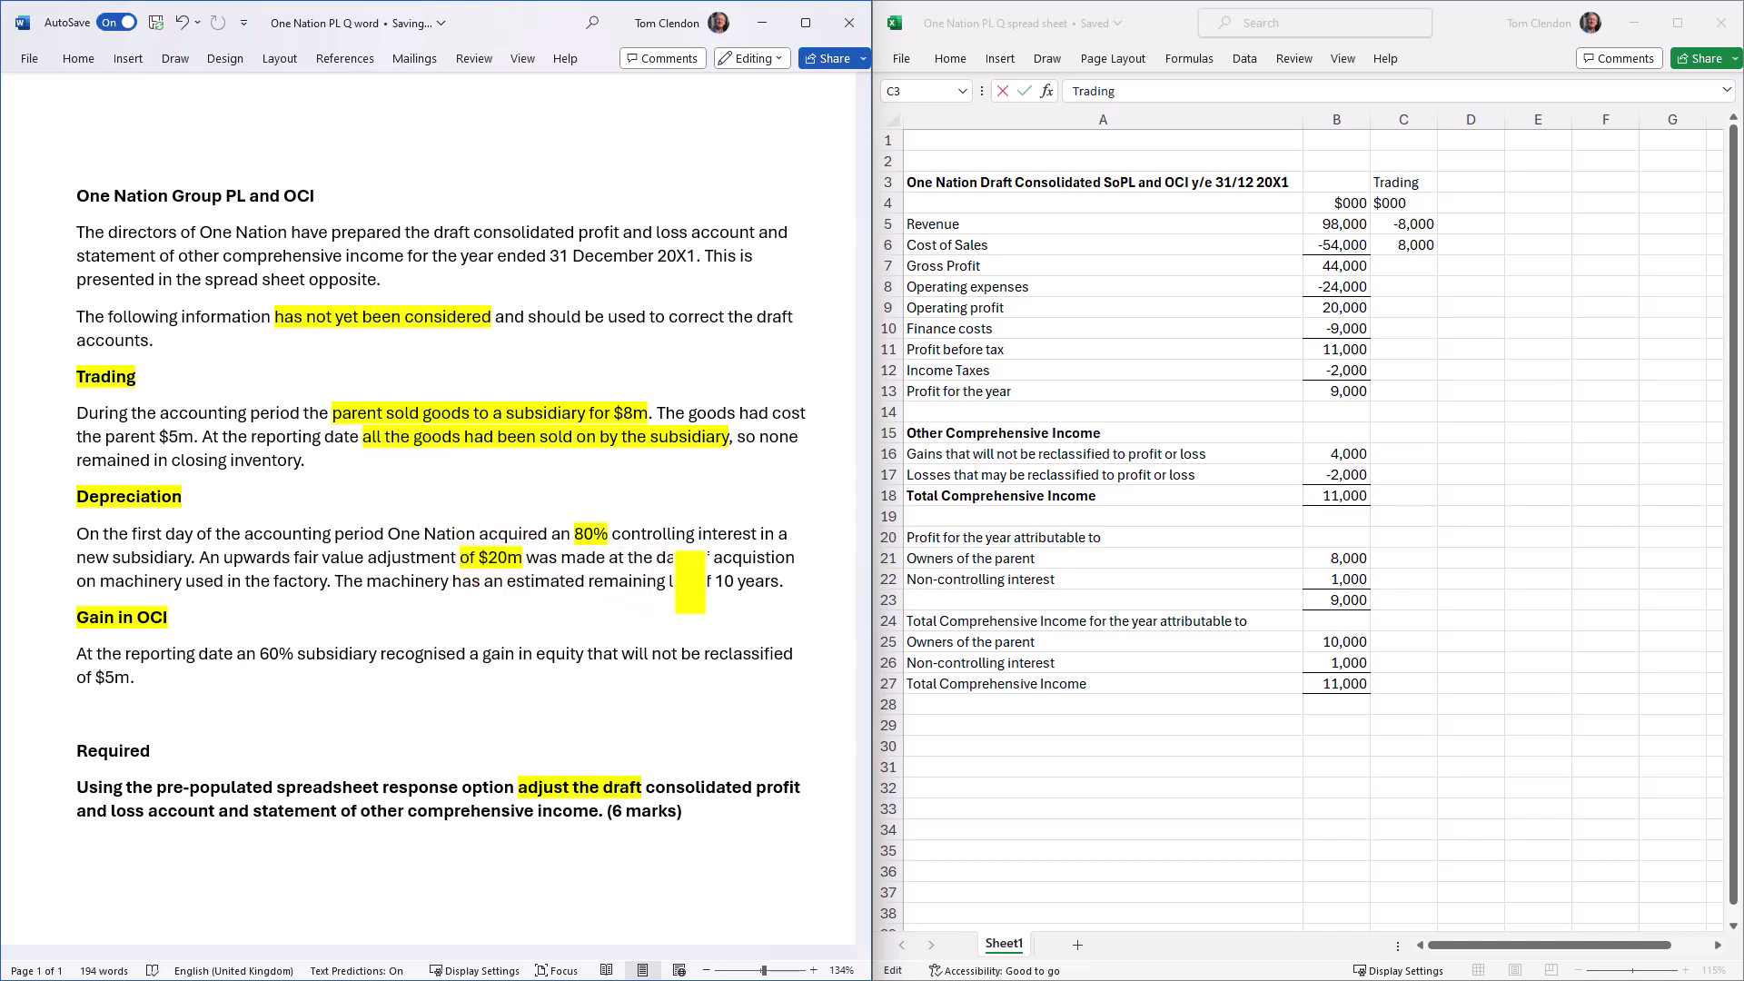
{"action": "left_click_drag", "start_coordinate": [695, 581], "coordinate": [763, 581]}
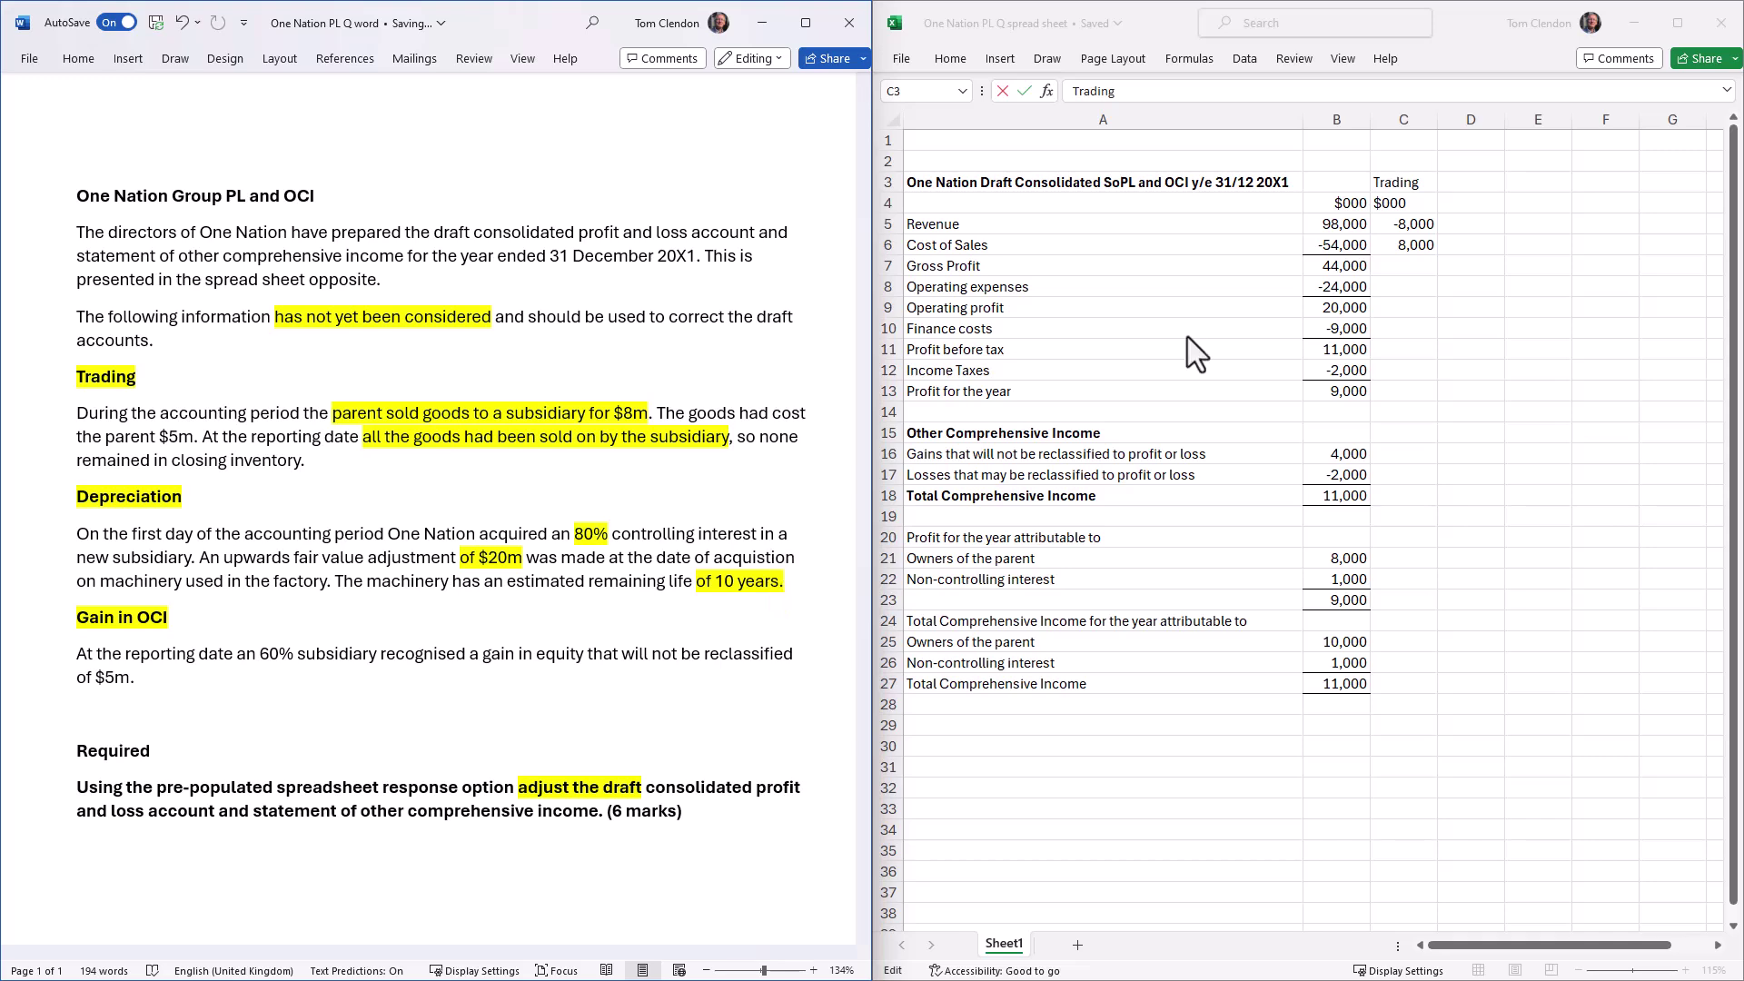
- Head column D 'Depr' and enter -2,000 against Cost of Sales in D6
{"action": "left_click", "coordinate": [1463, 178]}
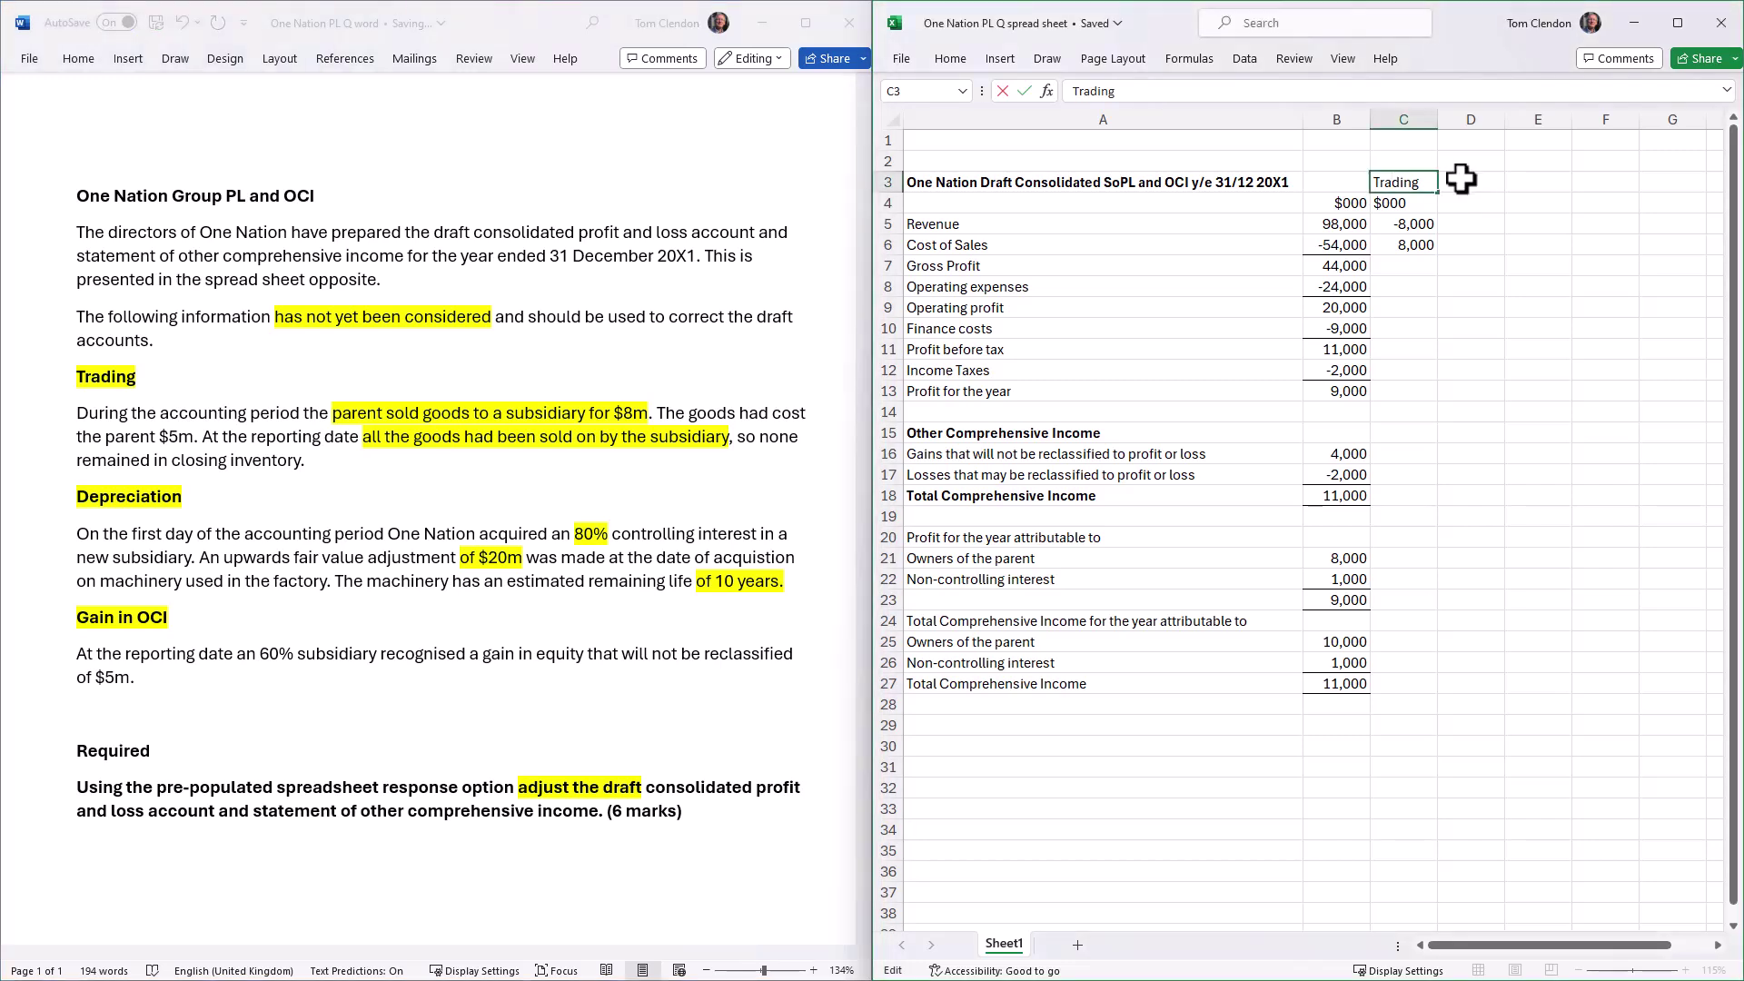
{"action": "left_click", "coordinate": [1460, 179]}
{"action": "type", "text": "Depr"}
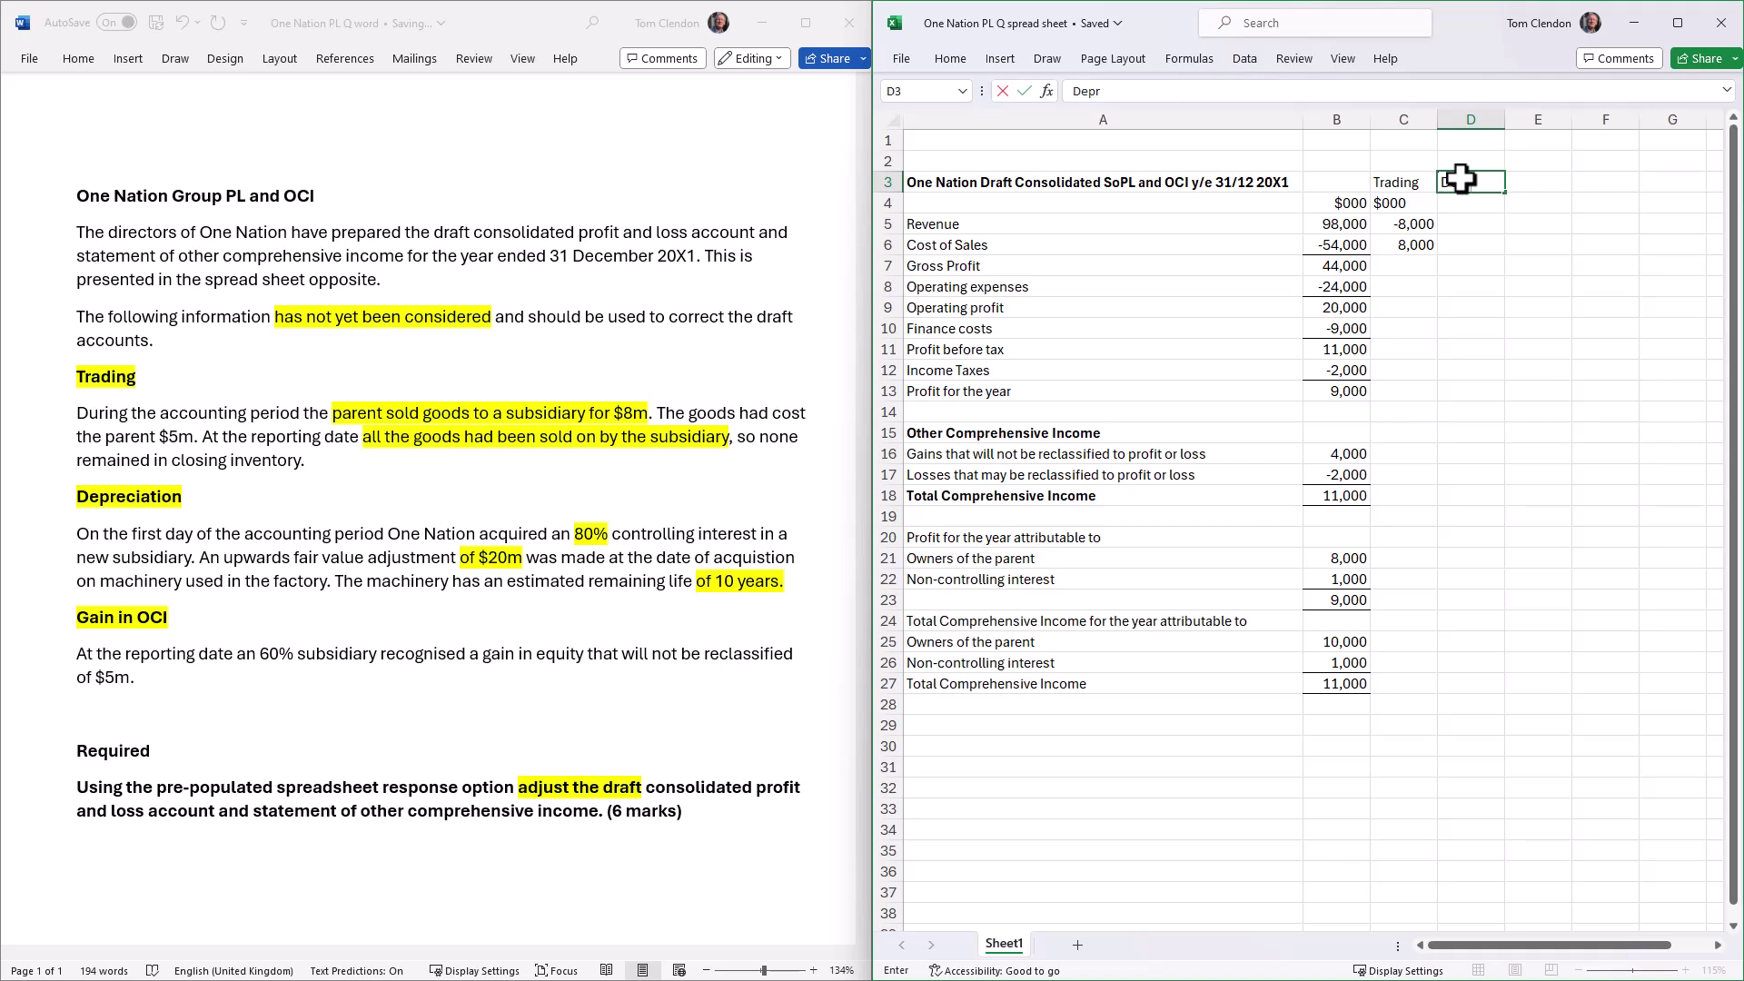
{"action": "left_click", "coordinate": [1457, 243]}
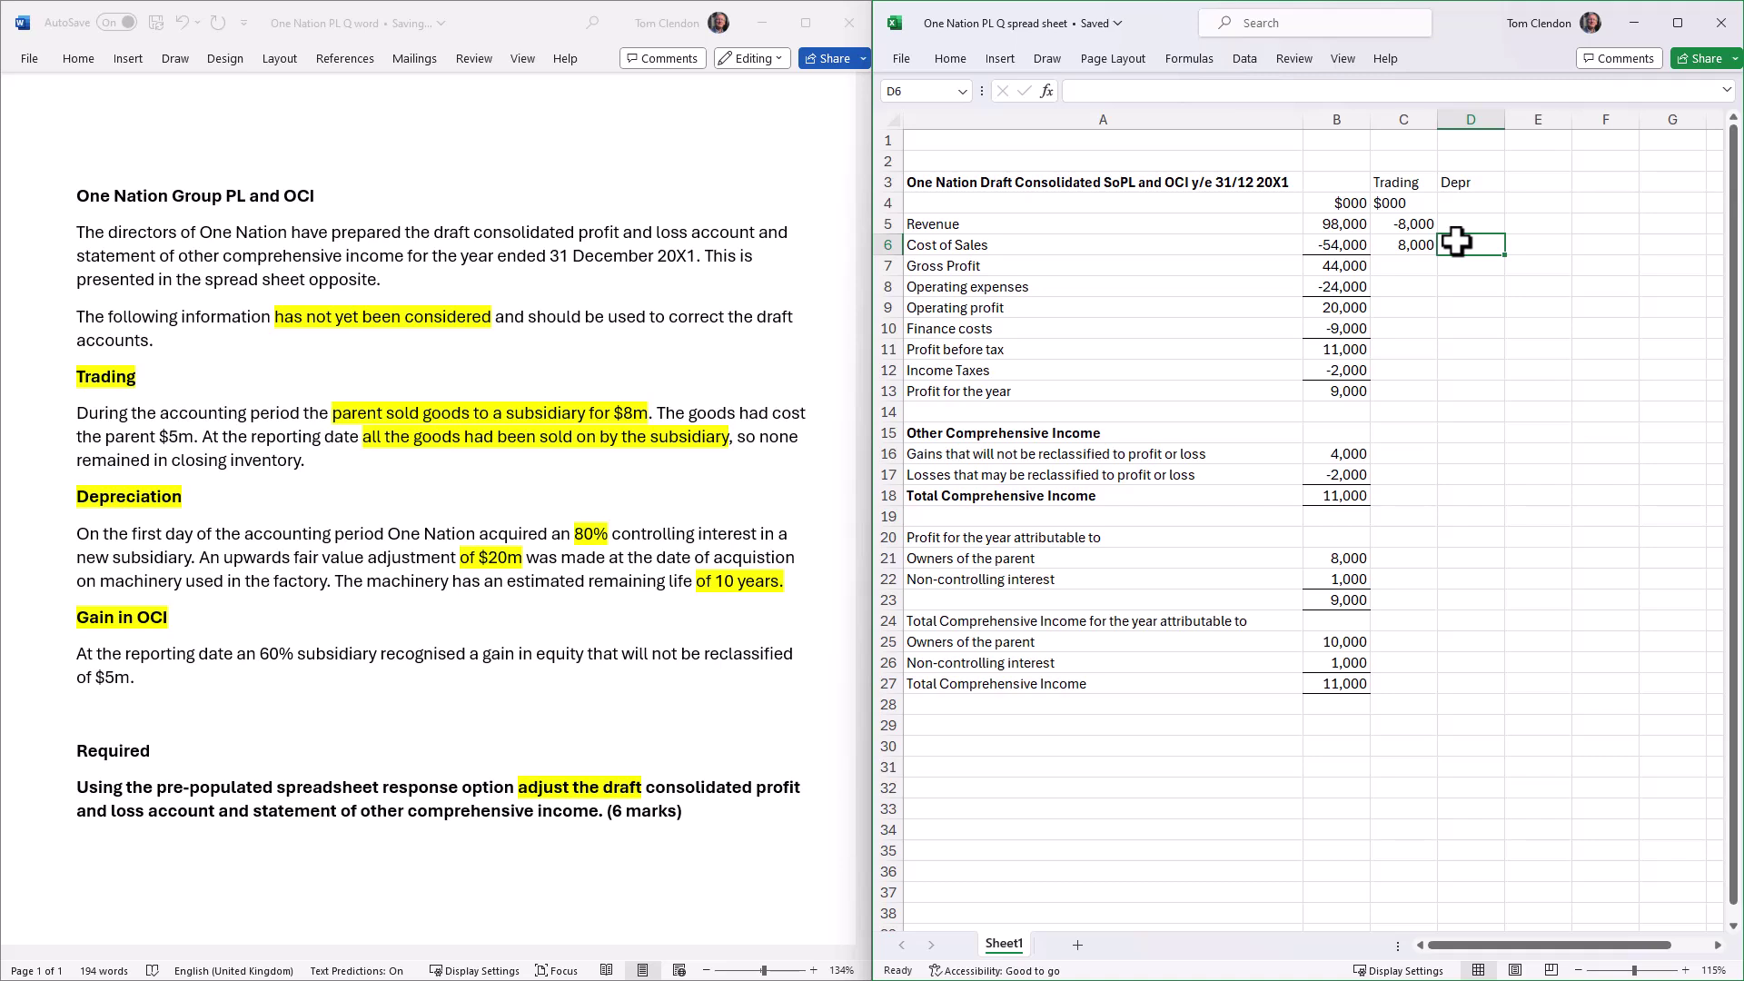
{"action": "type", "text": "-2,000"}
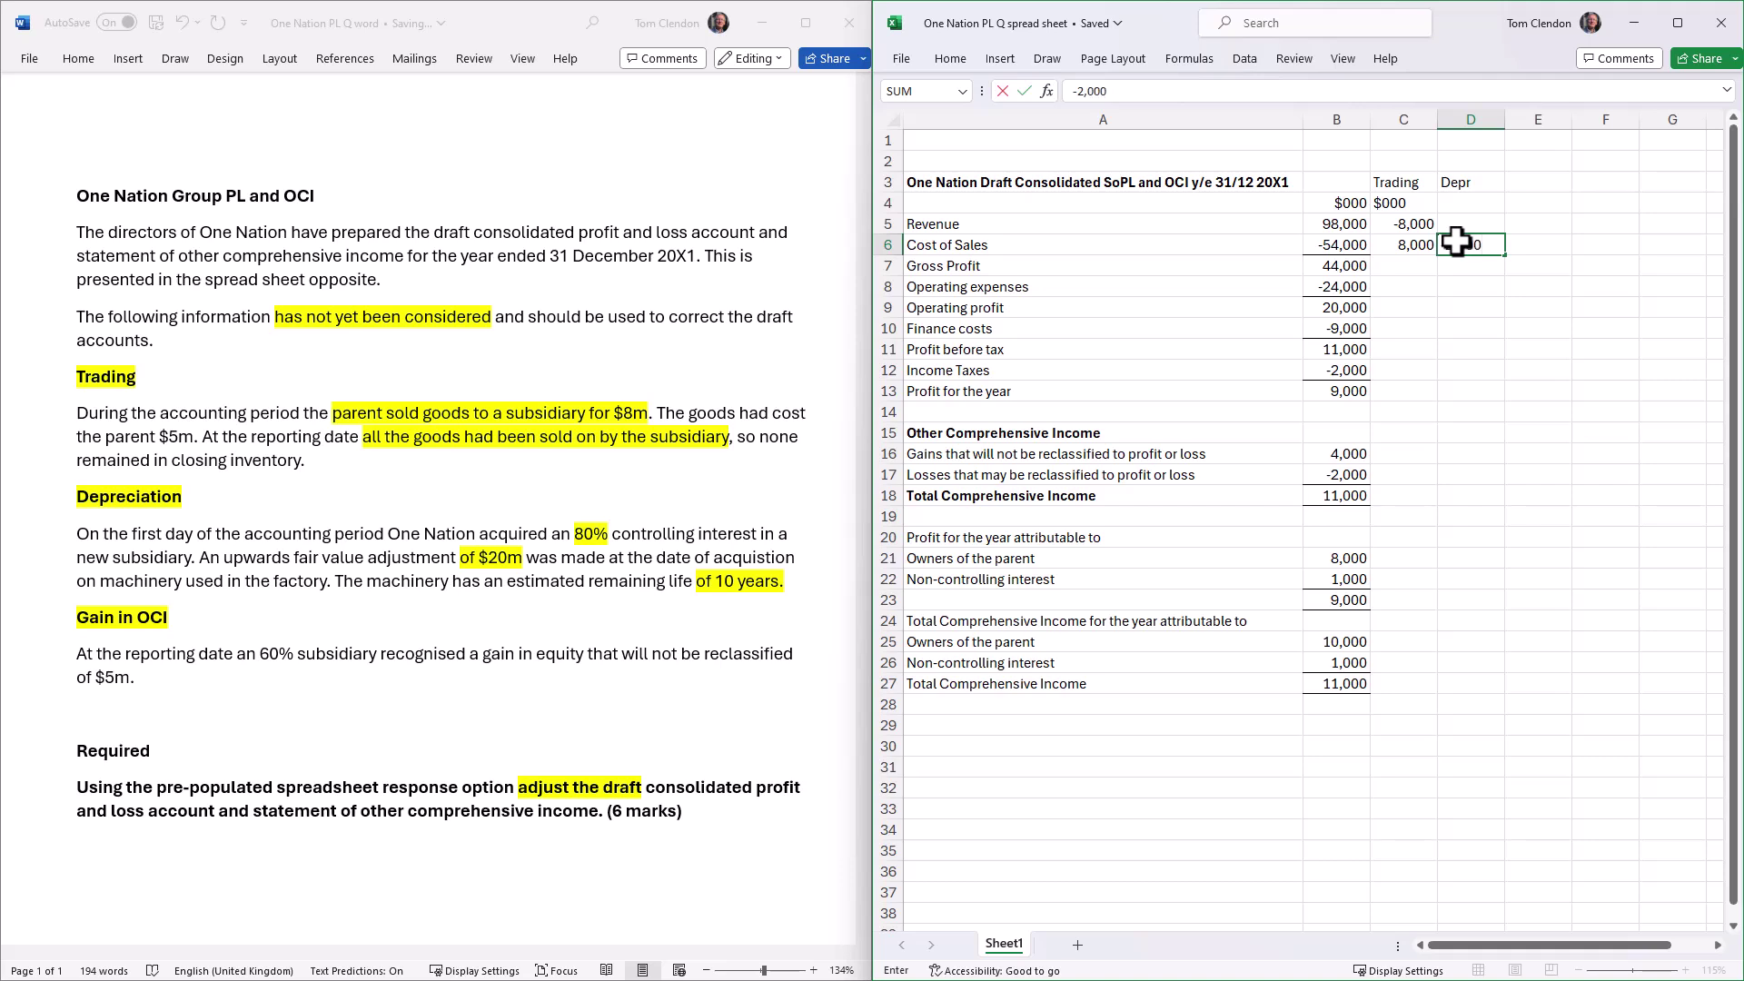
{"action": "left_click", "coordinate": [1538, 247]}
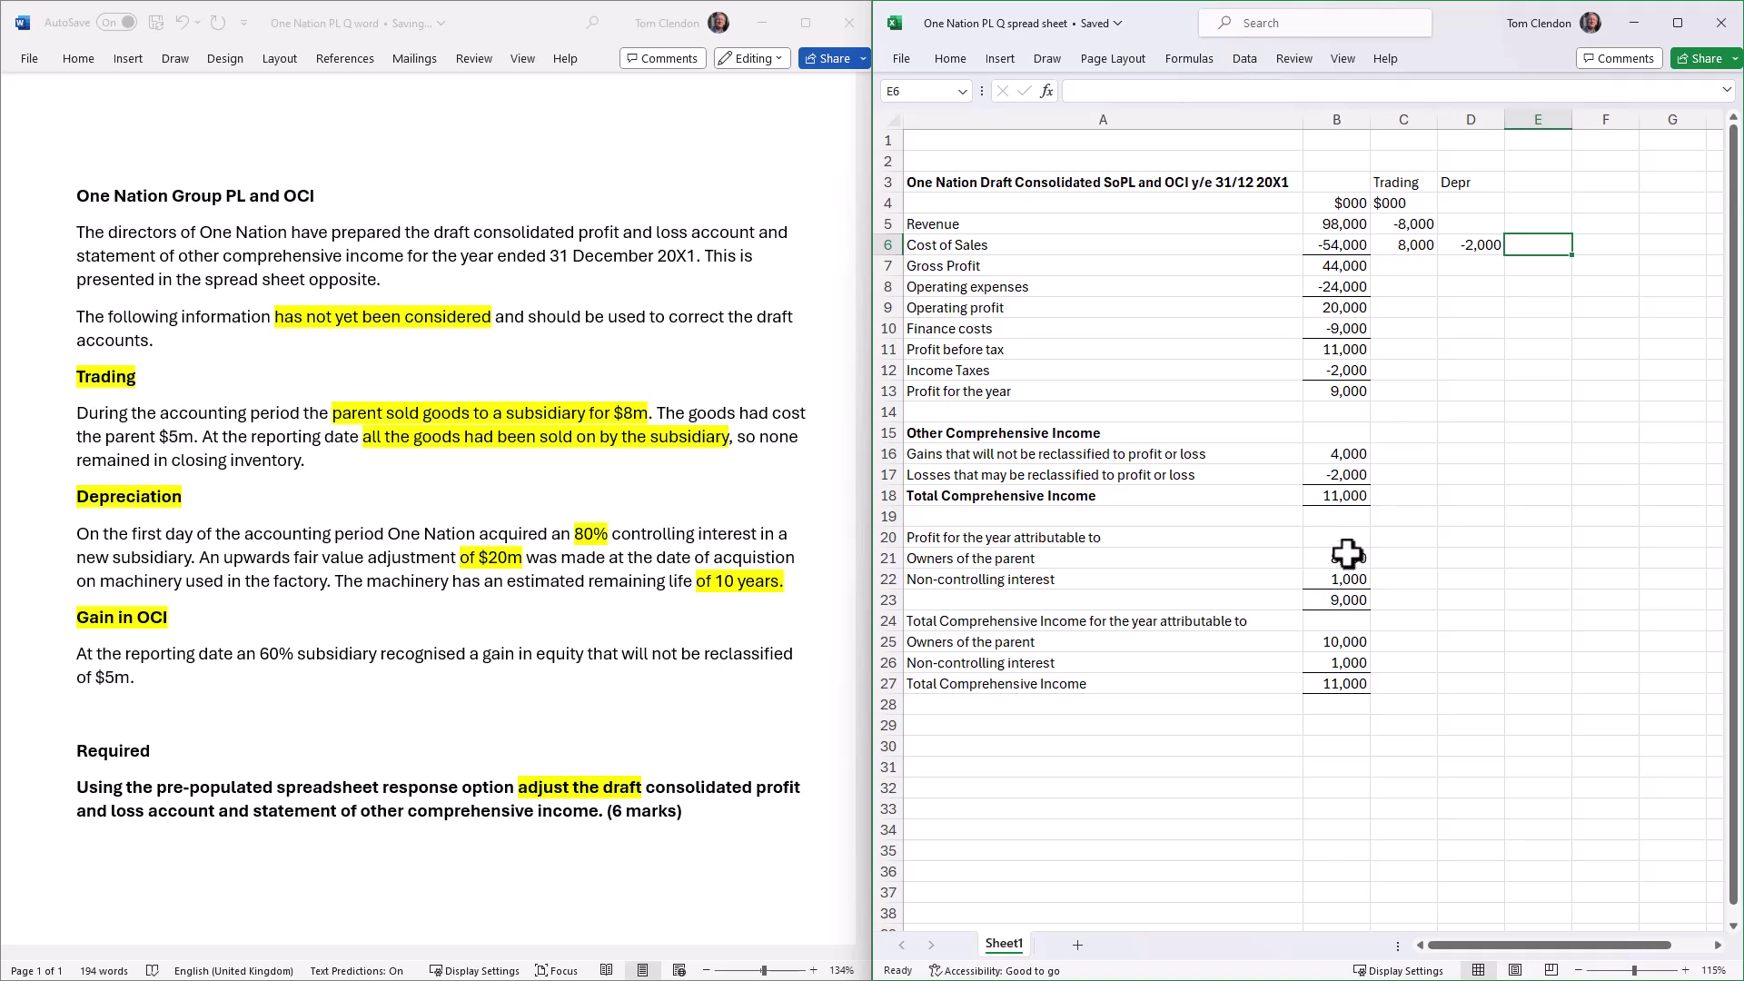
- Split the profit-section depreciation: -1,600 to owners of the parent, -400 to NCI
{"action": "left_click", "coordinate": [1452, 561]}
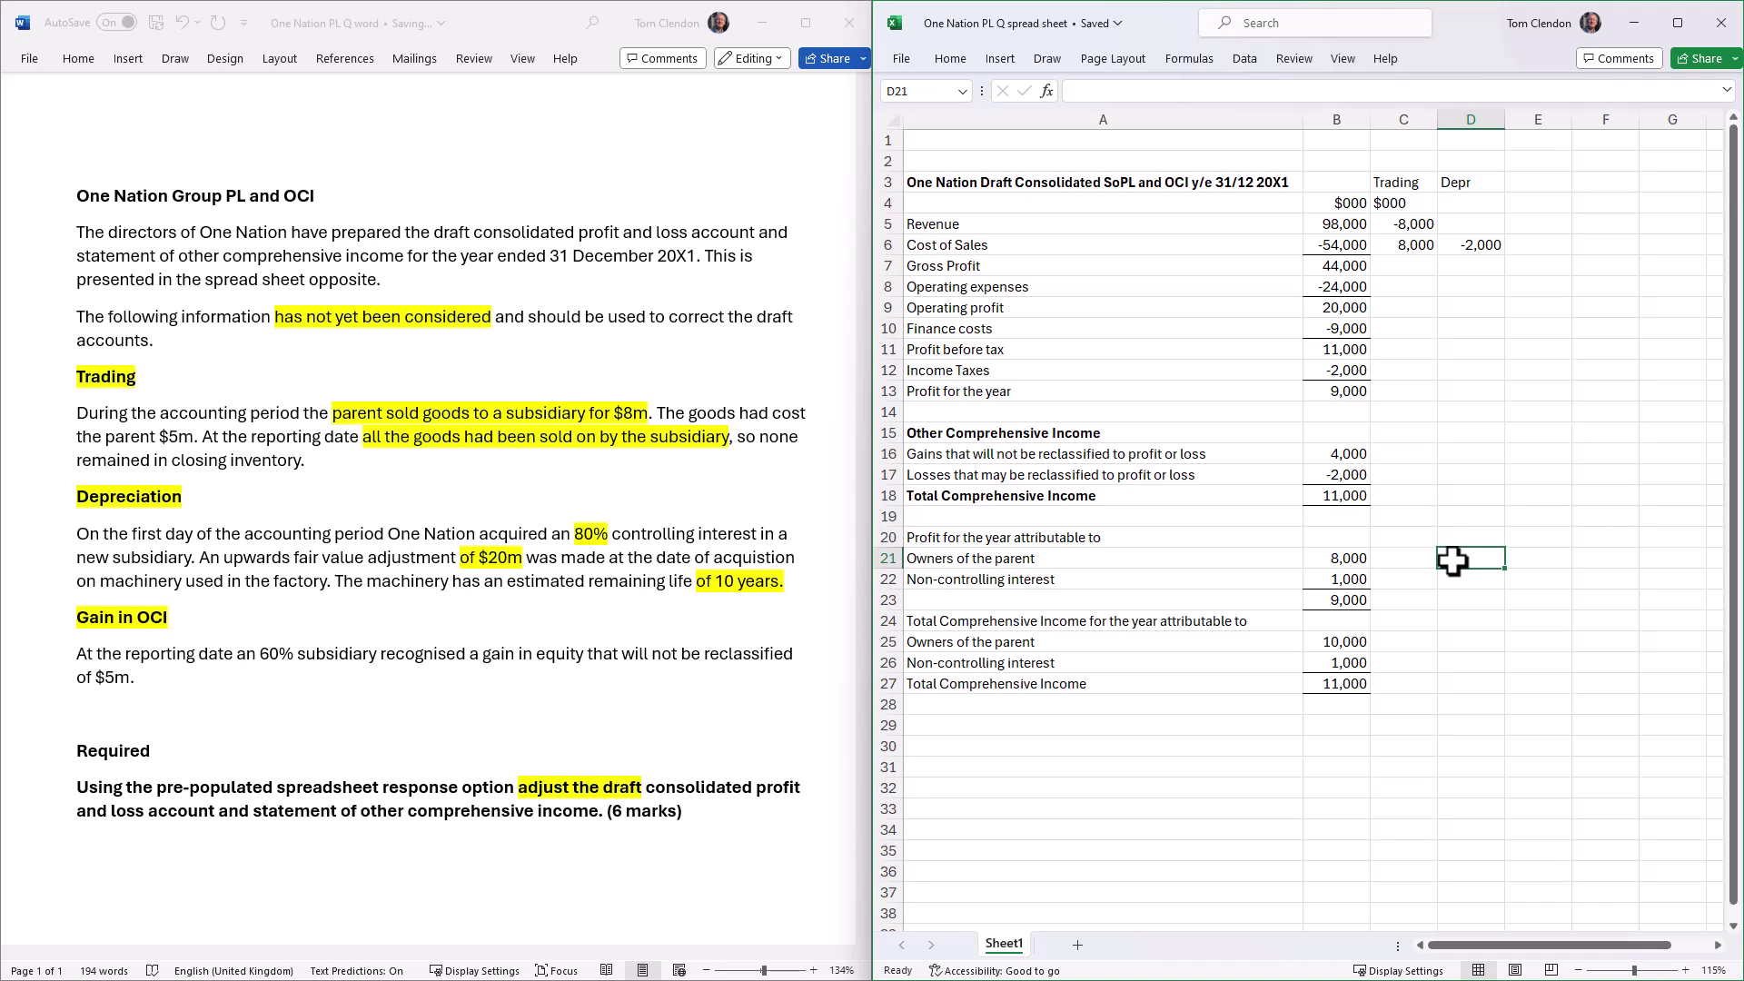
{"action": "type", "text": "-1,6"}
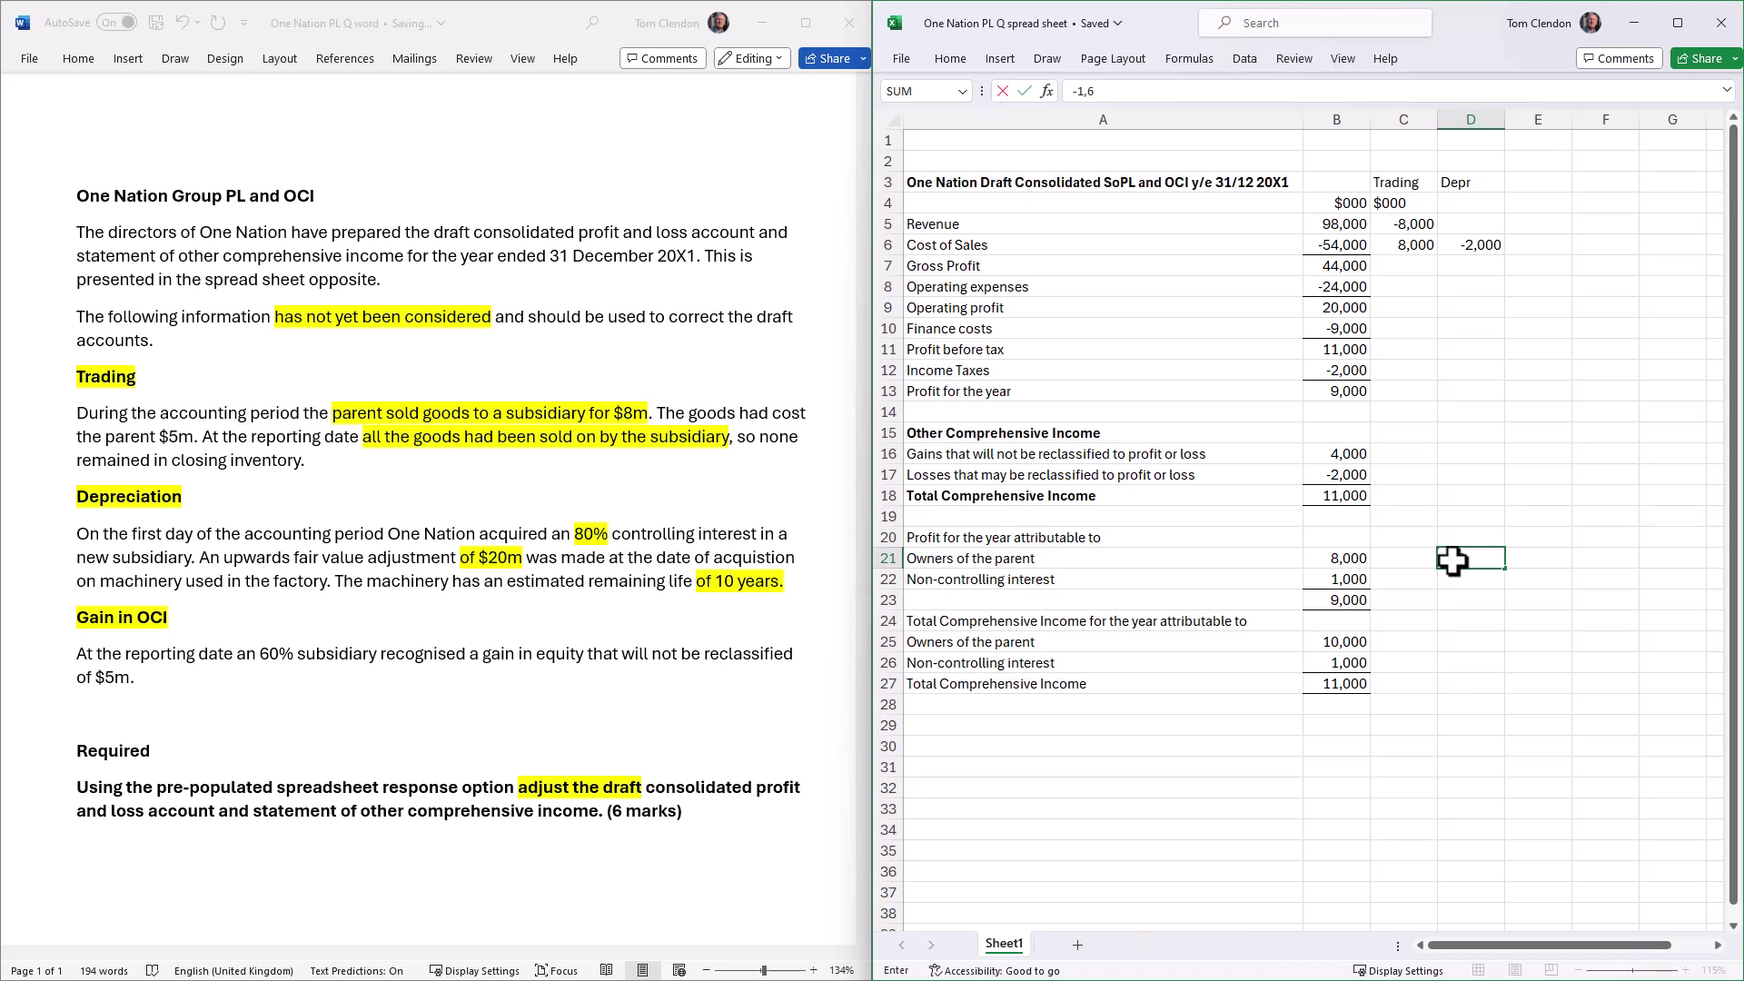
{"action": "type", "text": "00"}
{"action": "left_click", "coordinate": [1458, 579]}
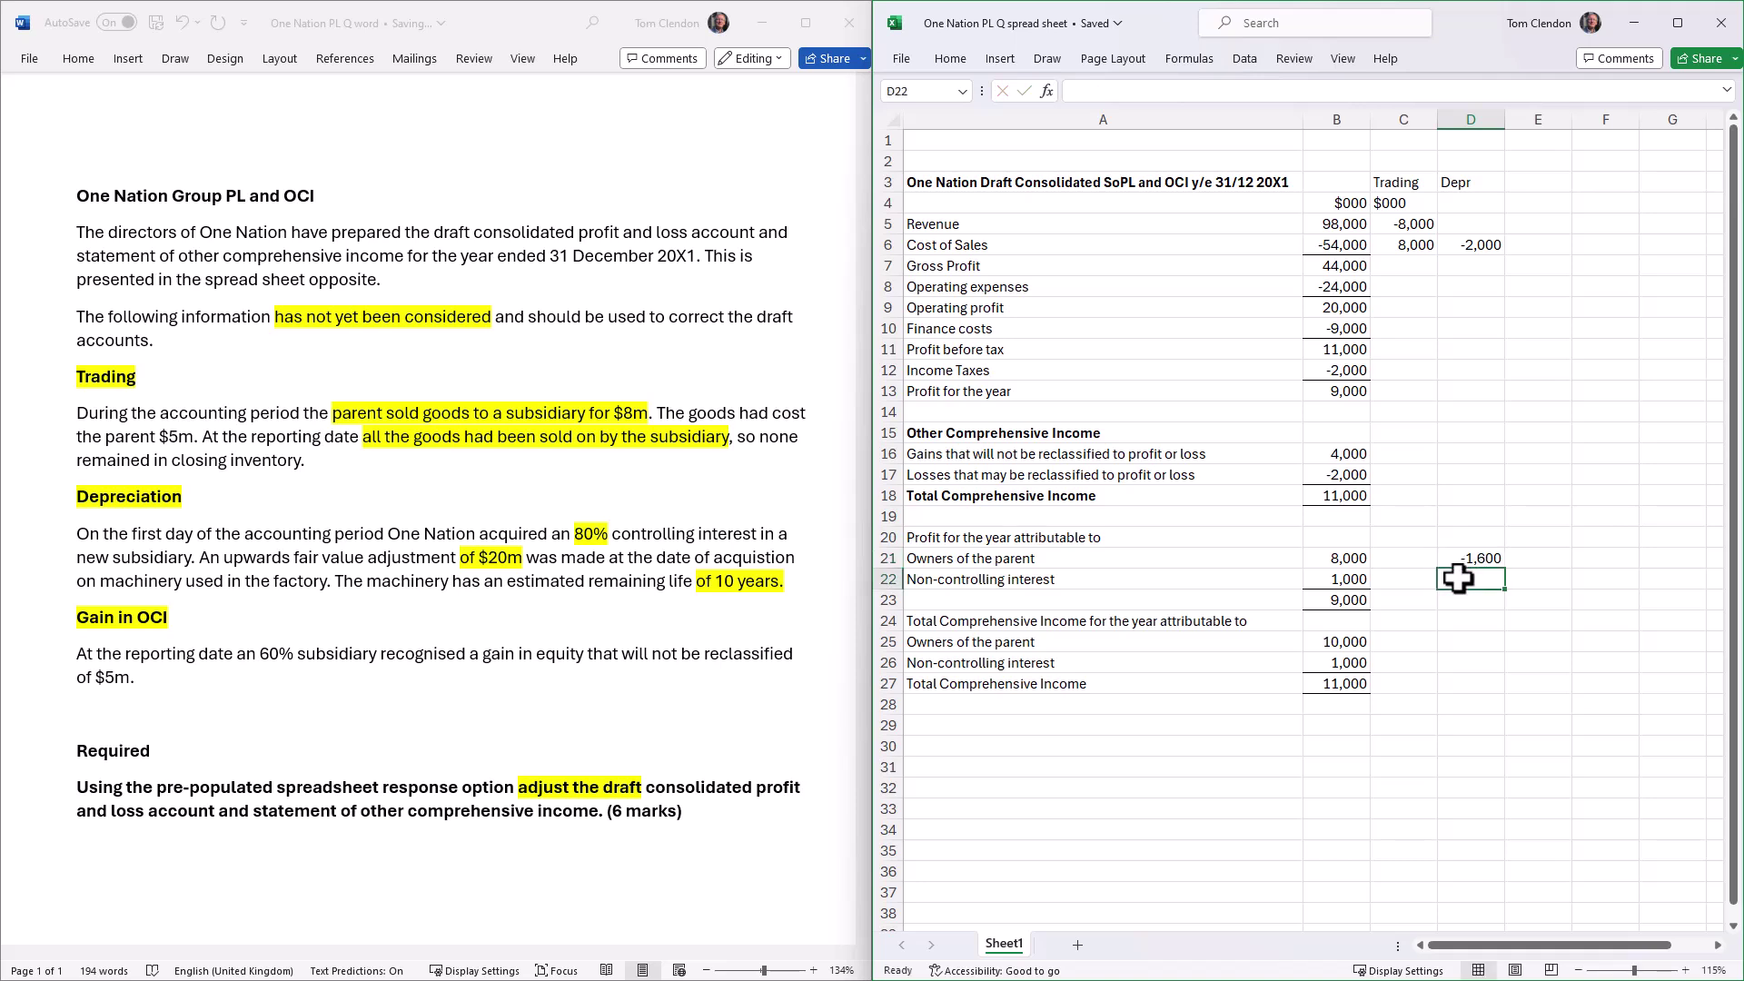
{"action": "type", "text": "-400"}
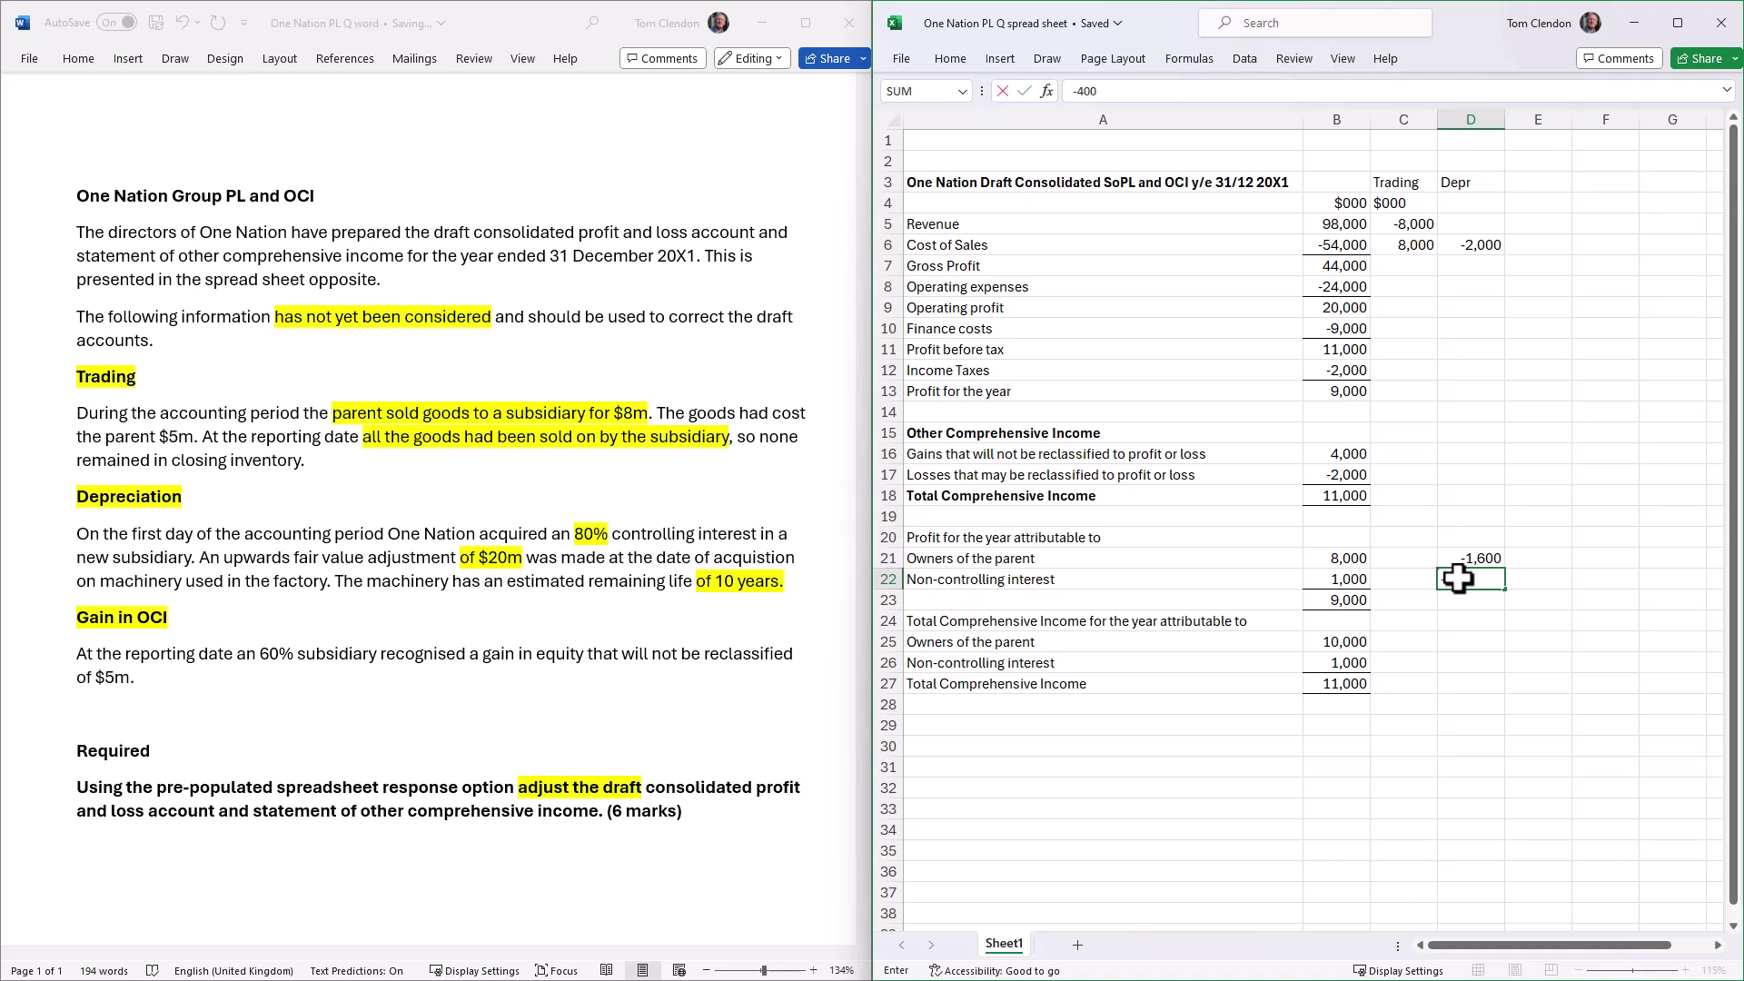
{"action": "left_click", "coordinate": [1522, 579]}
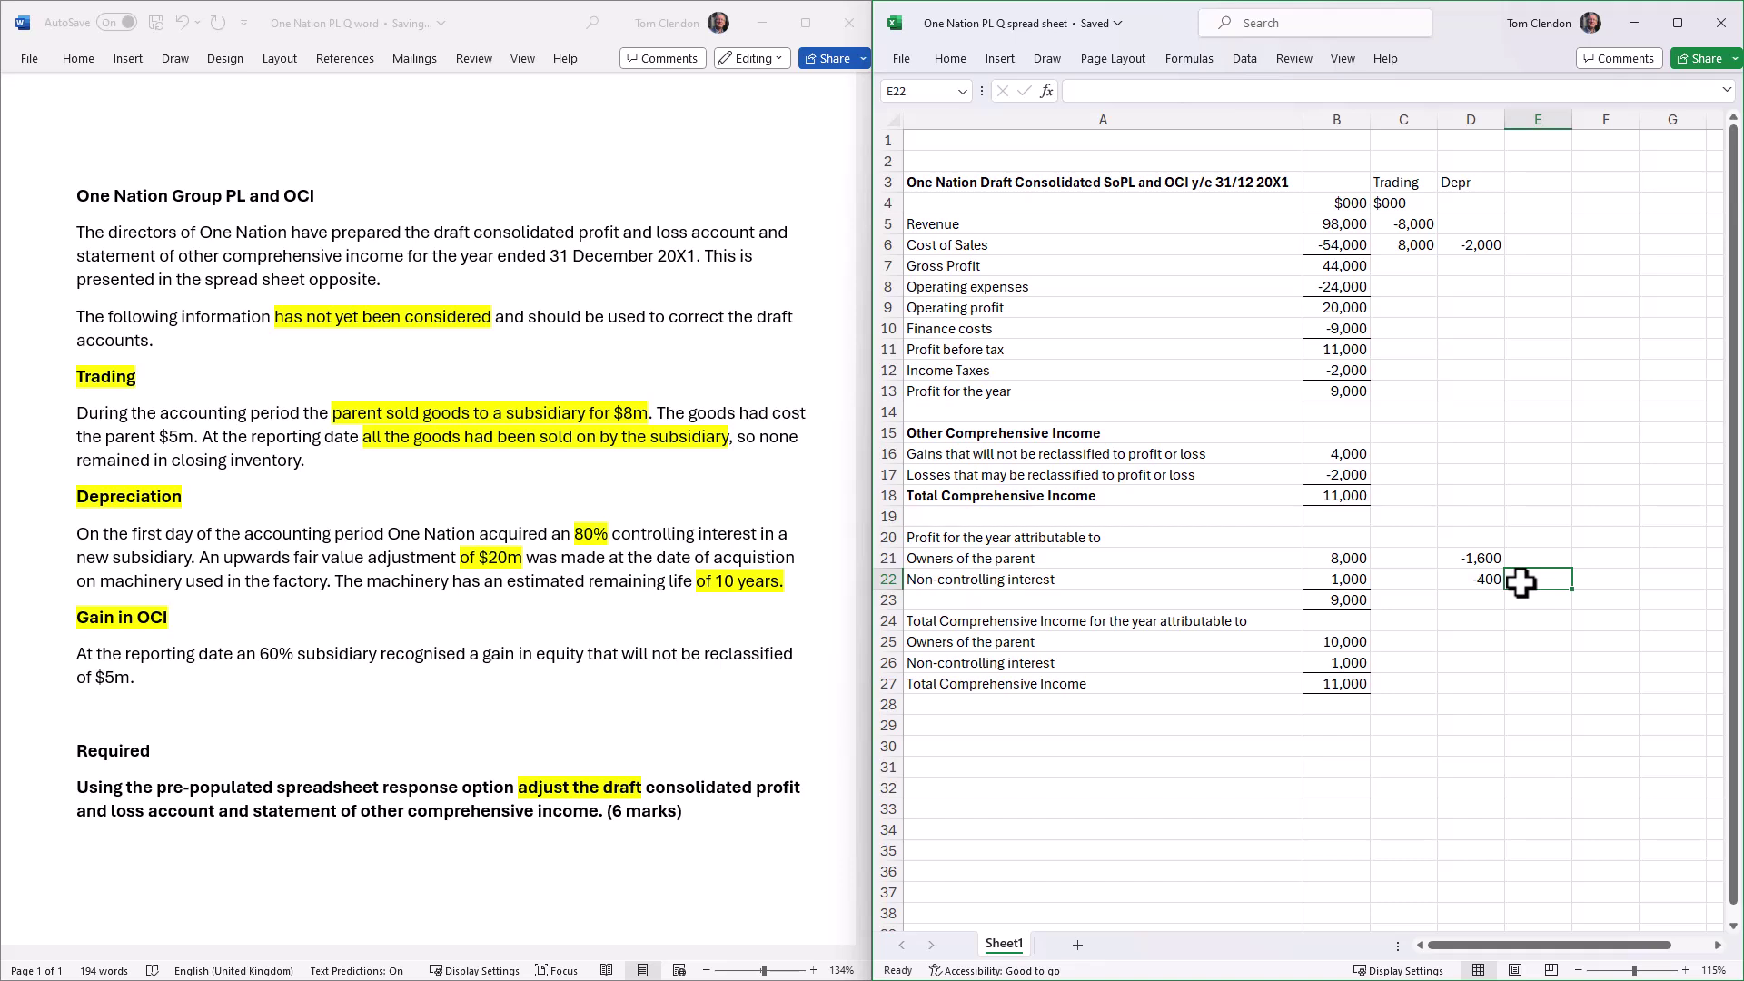
- Repeat the split for total comprehensive income: -1,600 to parent owners, -400 to NCI
{"action": "left_click", "coordinate": [1463, 645]}
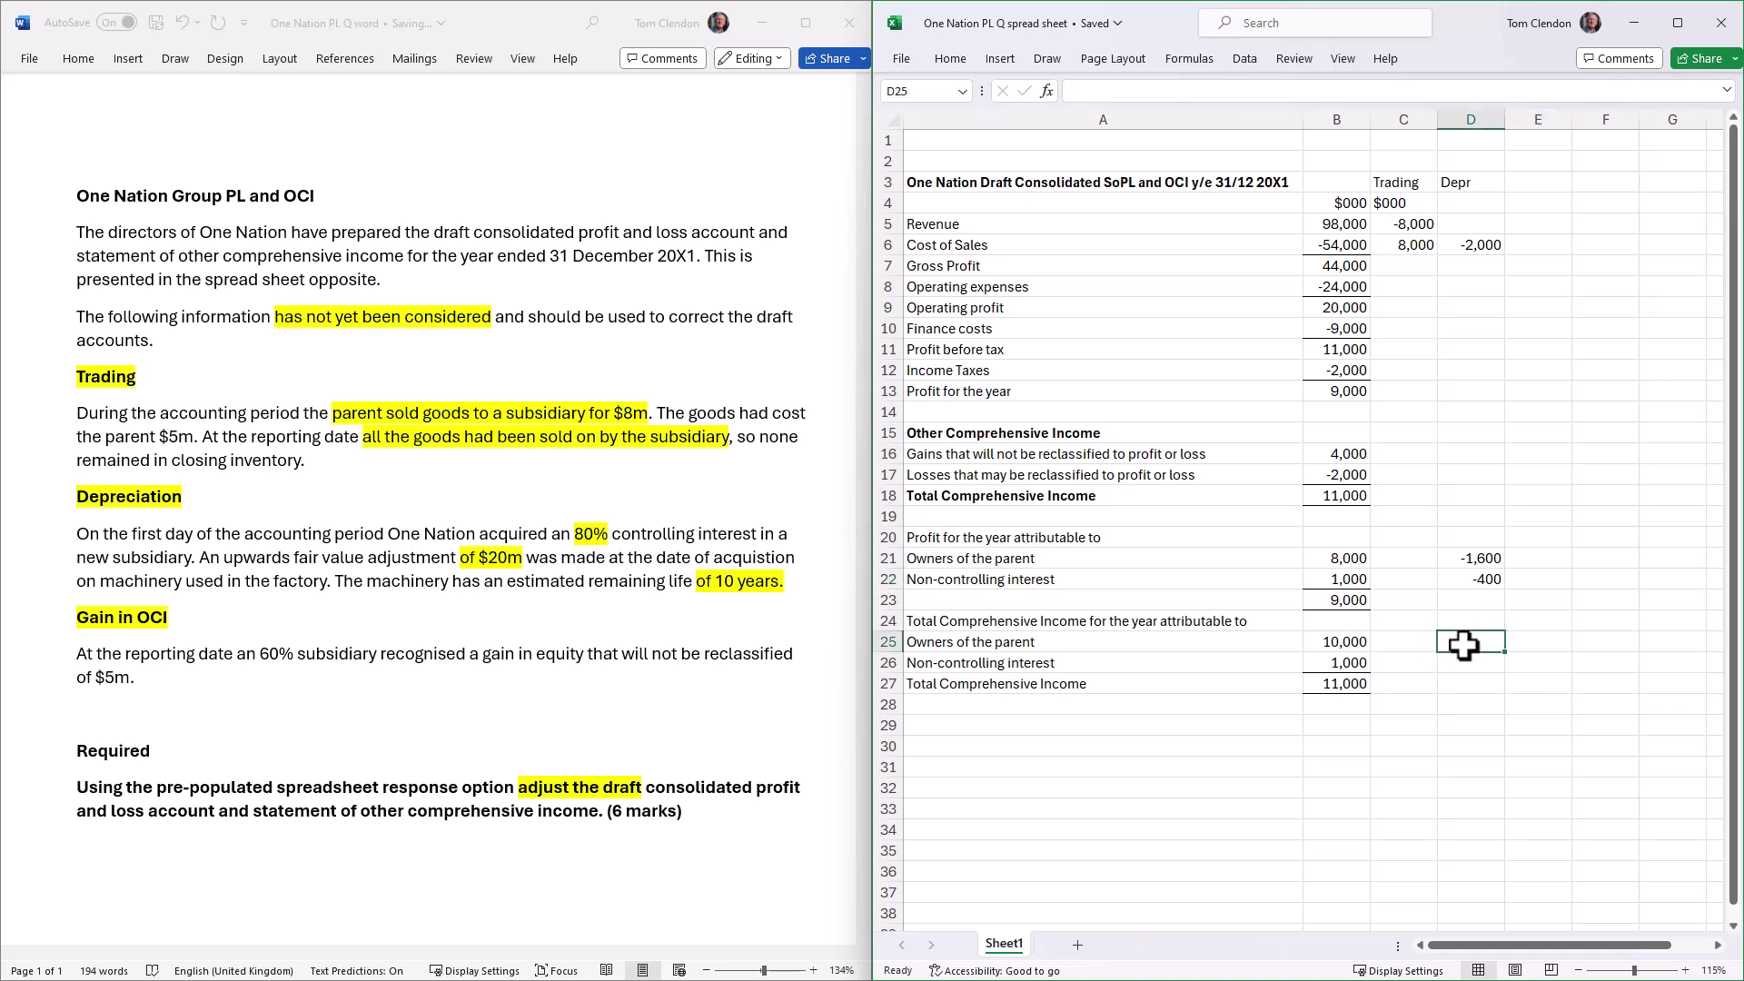
{"action": "type", "text": "-1"}
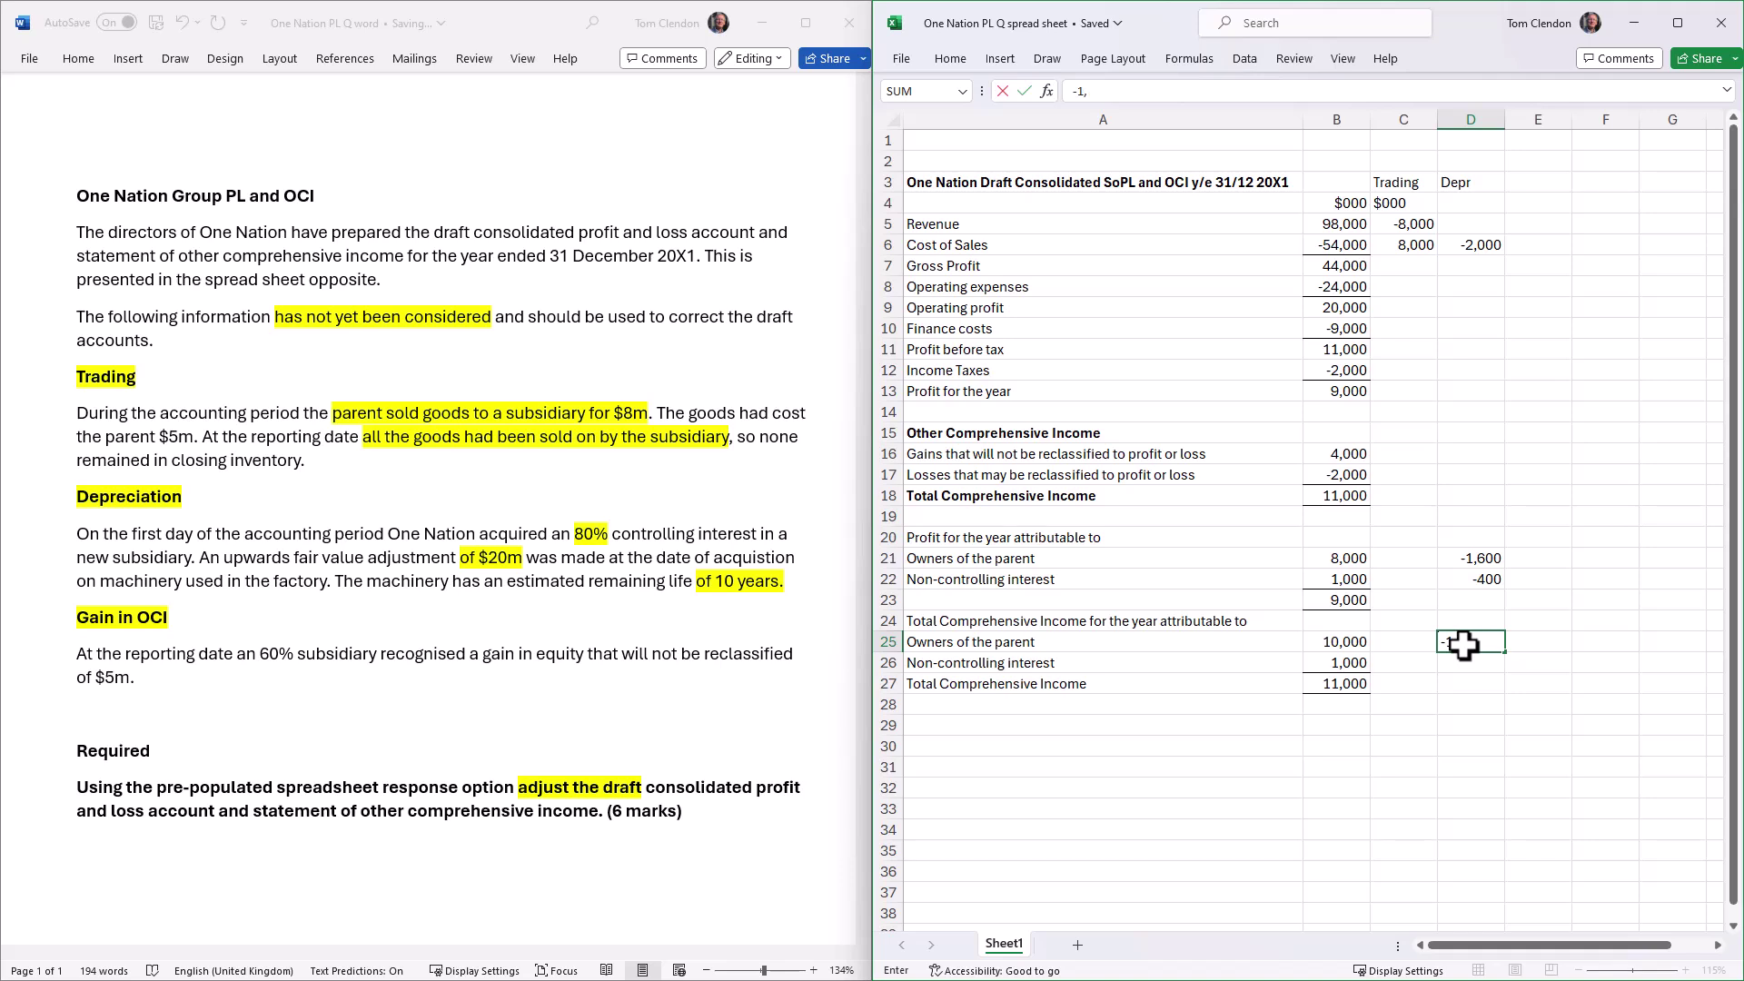
{"action": "type", "text": ",600"}
{"action": "left_click", "coordinate": [1461, 666]}
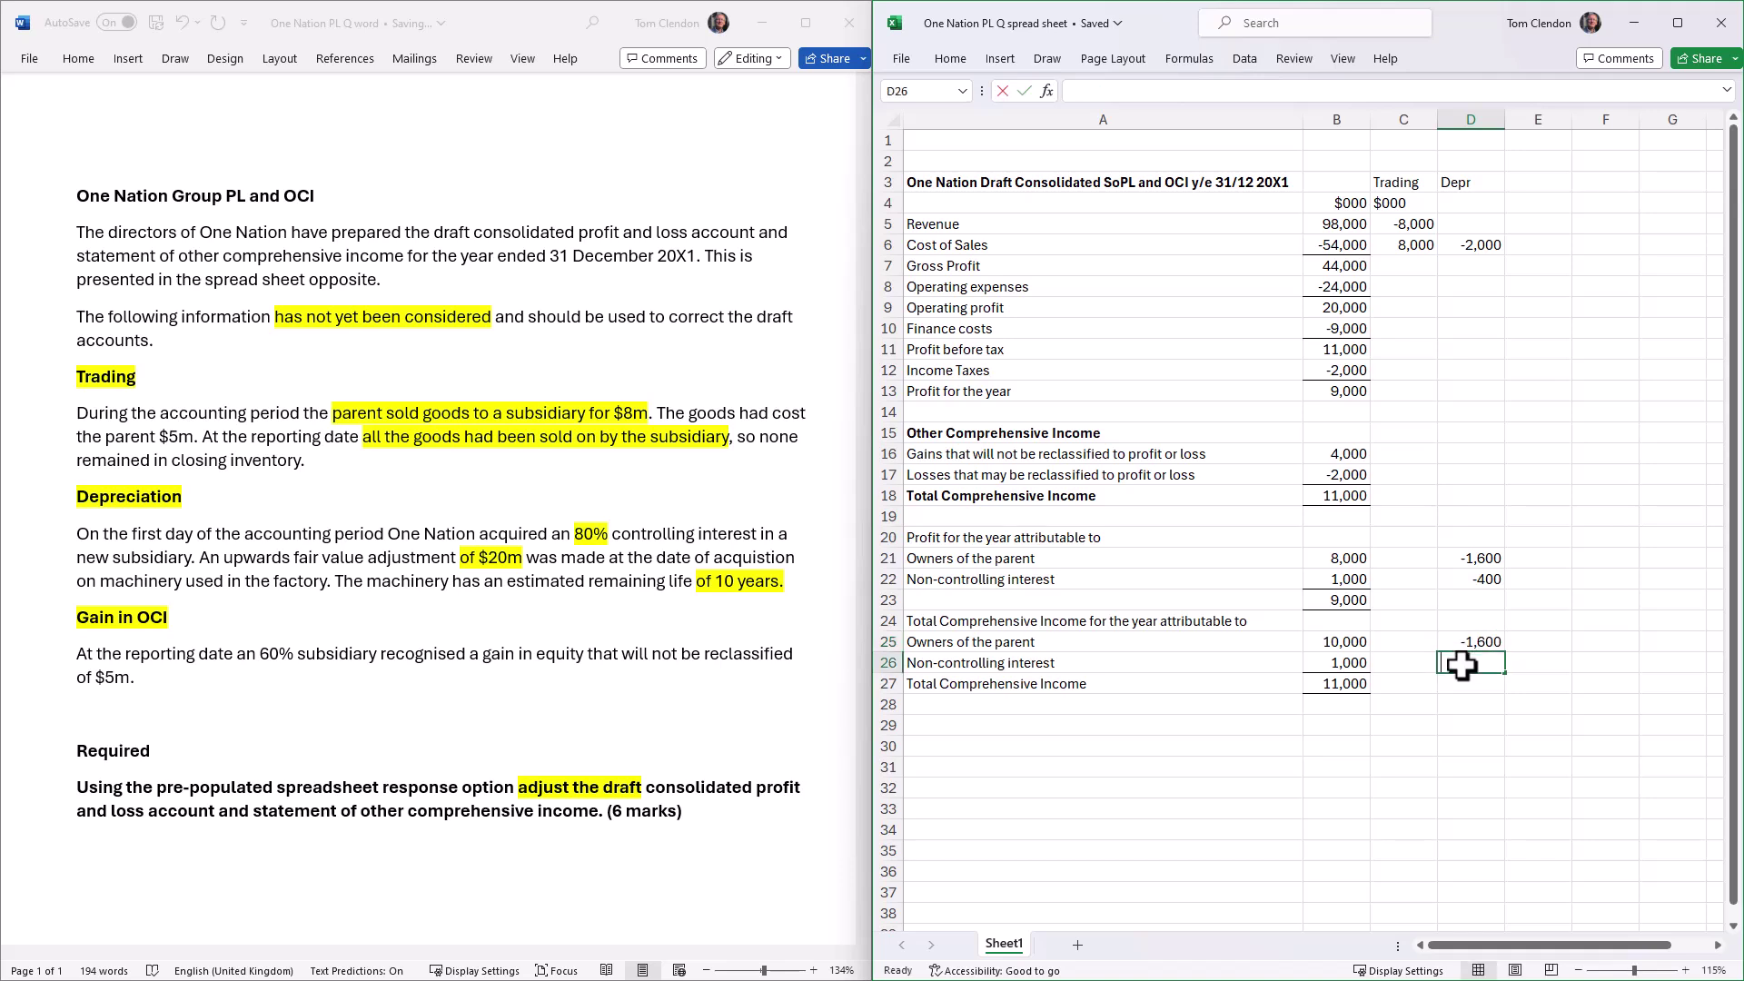
{"action": "type", "text": "-400"}
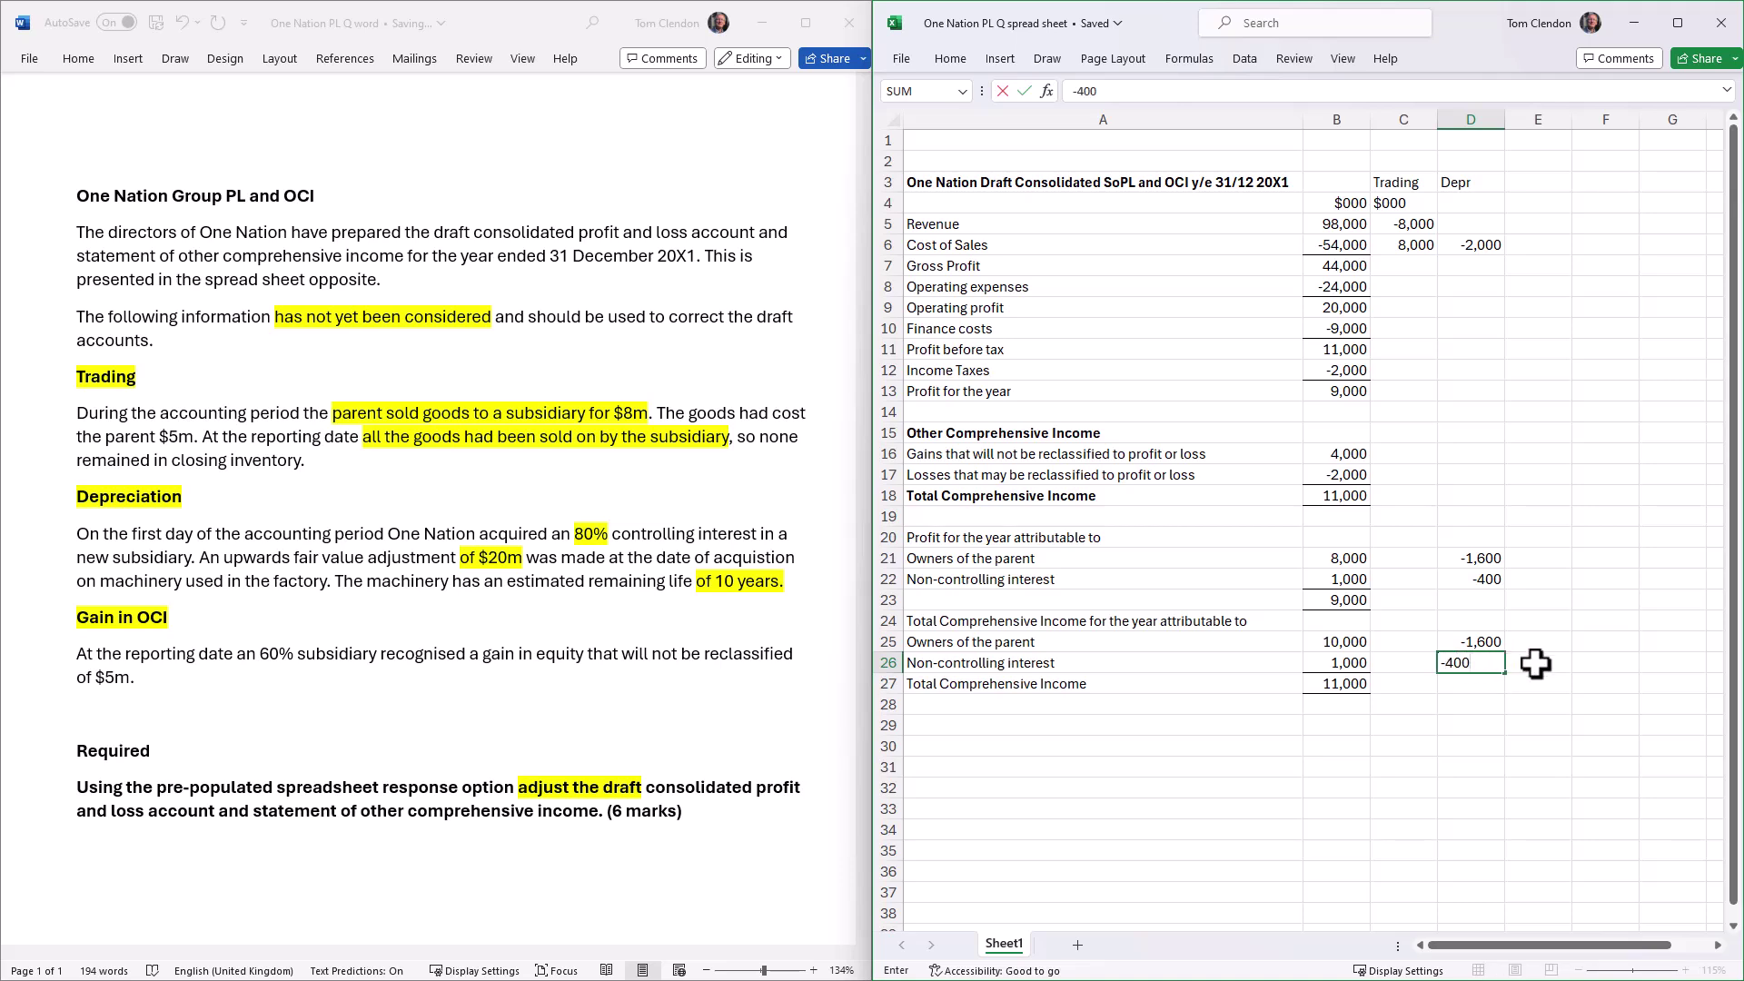
{"action": "left_click", "coordinate": [1542, 666]}
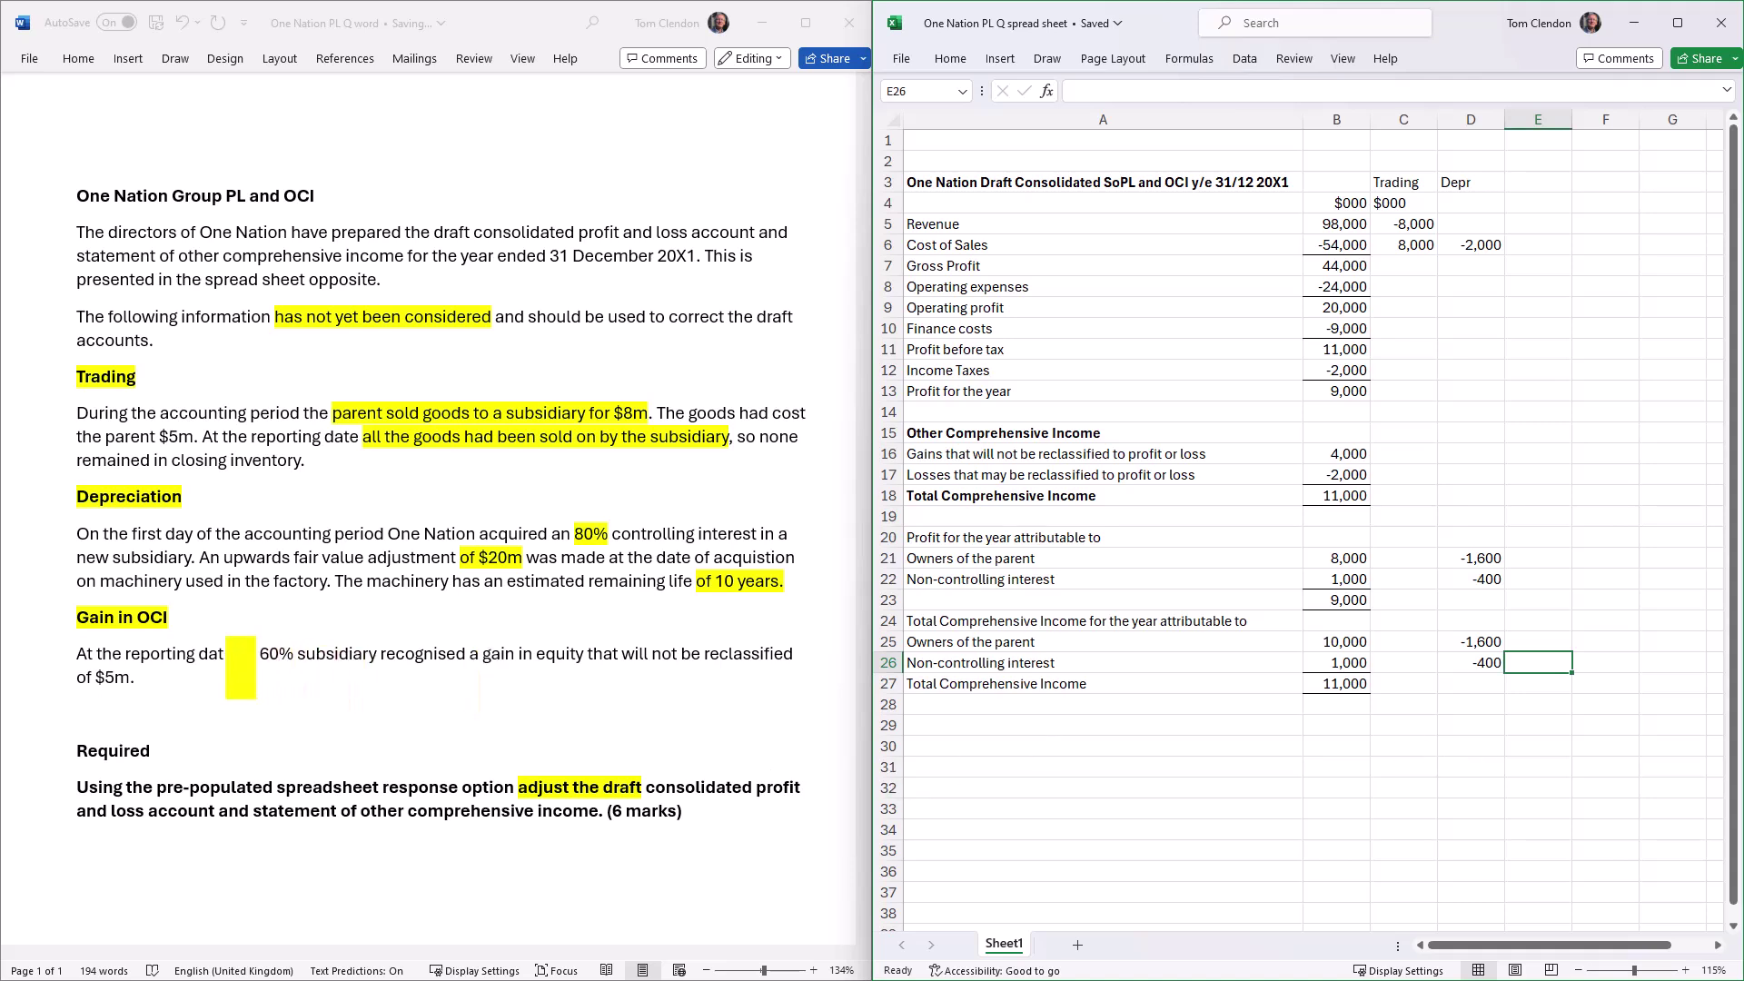
- Highlight '60%', 'a gain in equity' and '$5m.' in the Gain in OCI paragraph
{"action": "left_click", "coordinate": [258, 655]}
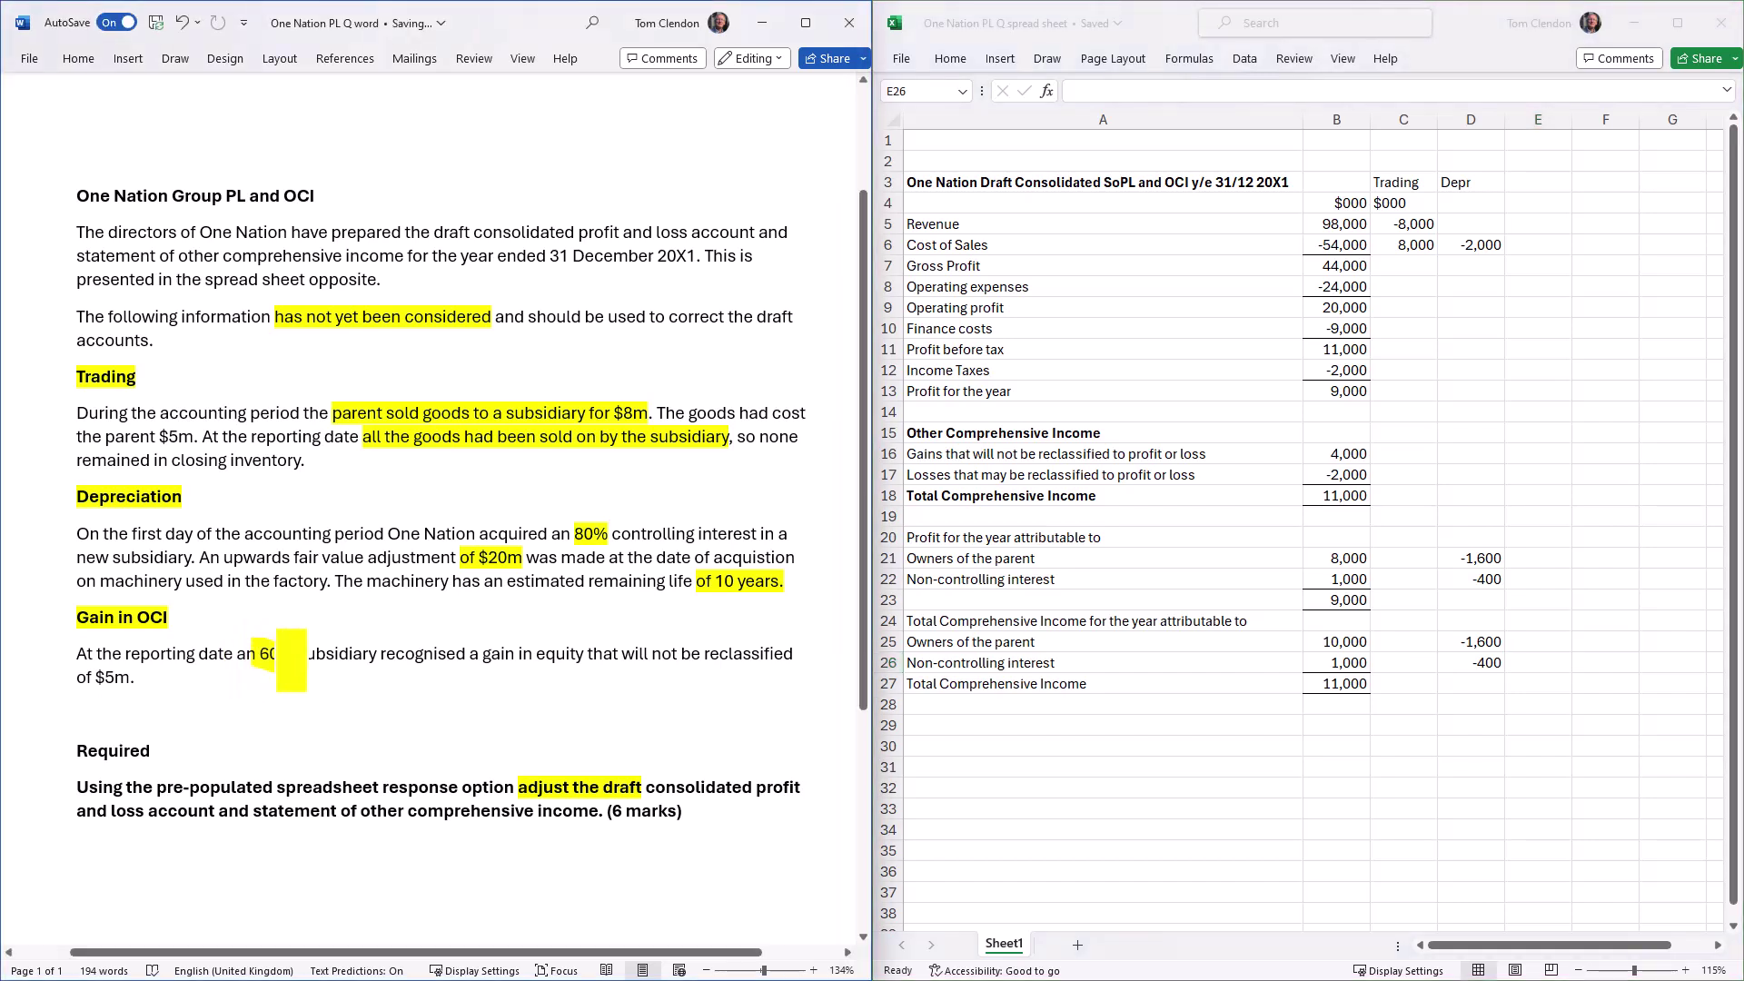
{"action": "left_click_drag", "start_coordinate": [278, 660], "coordinate": [296, 661]}
{"action": "left_click_drag", "start_coordinate": [469, 655], "coordinate": [700, 658]}
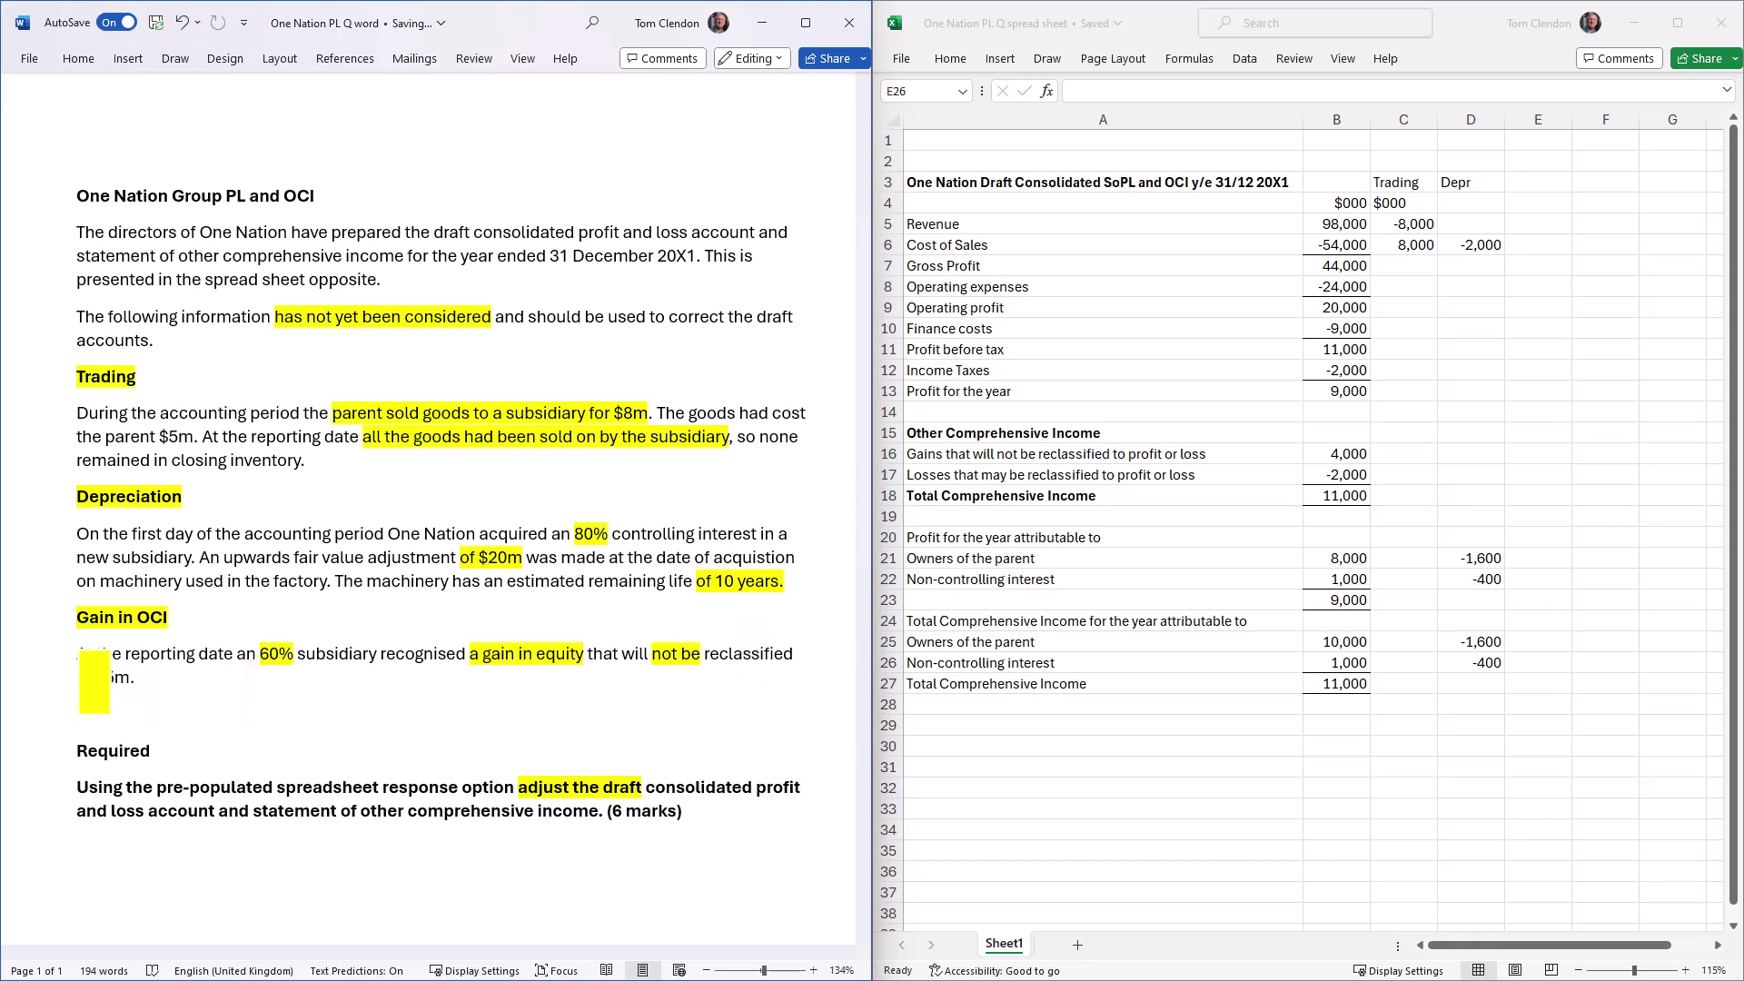
{"action": "left_click_drag", "start_coordinate": [94, 677], "coordinate": [136, 677]}
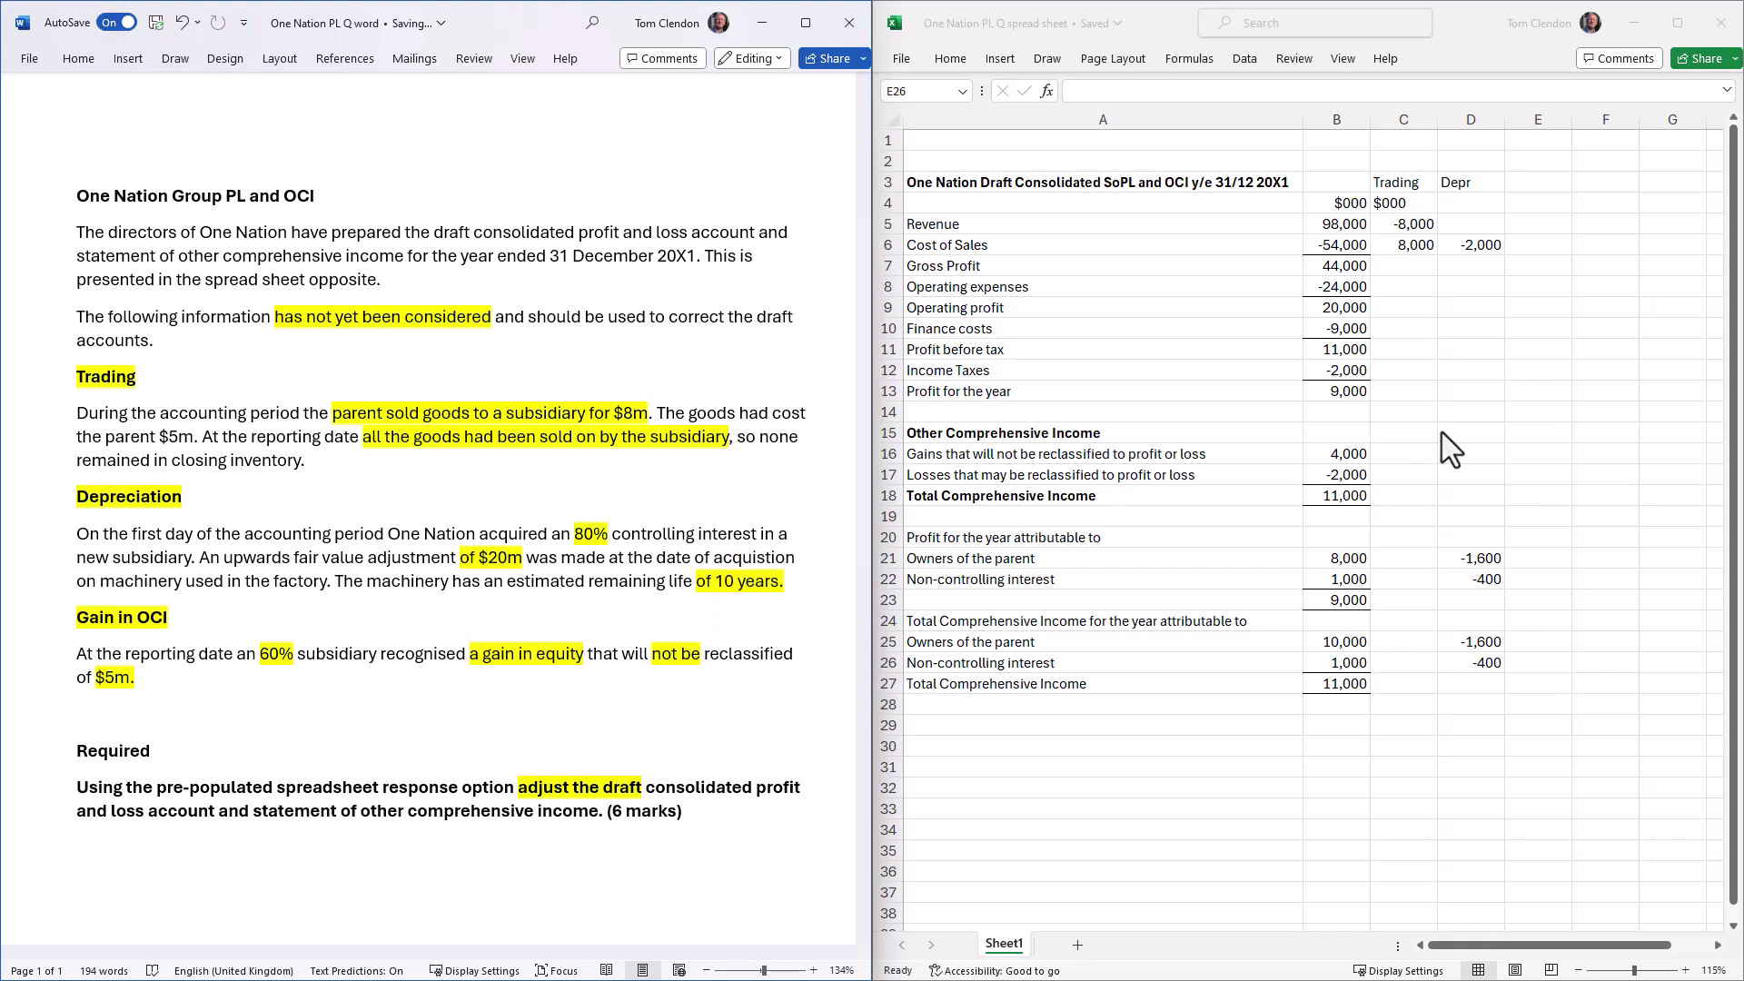
- Enter 5,000 in E16 against gains not reclassified
{"action": "left_click", "coordinate": [1521, 453]}
{"action": "left_click", "coordinate": [1521, 452]}
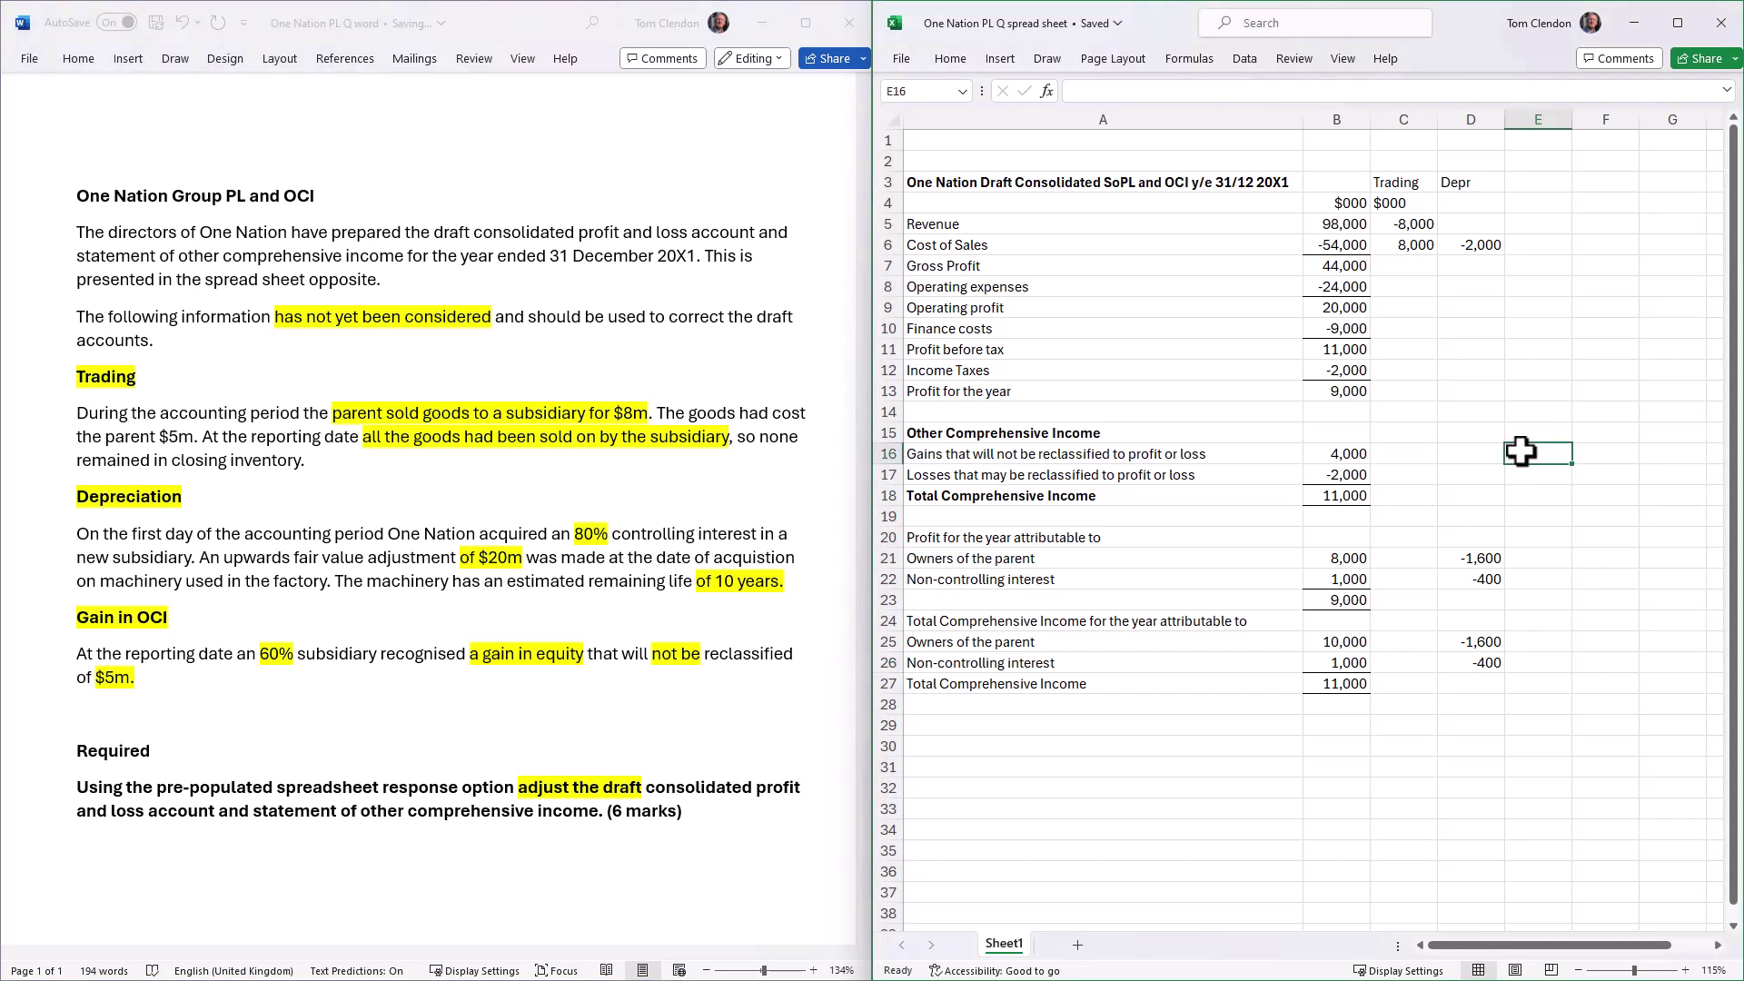
{"action": "type", "text": "5,000"}
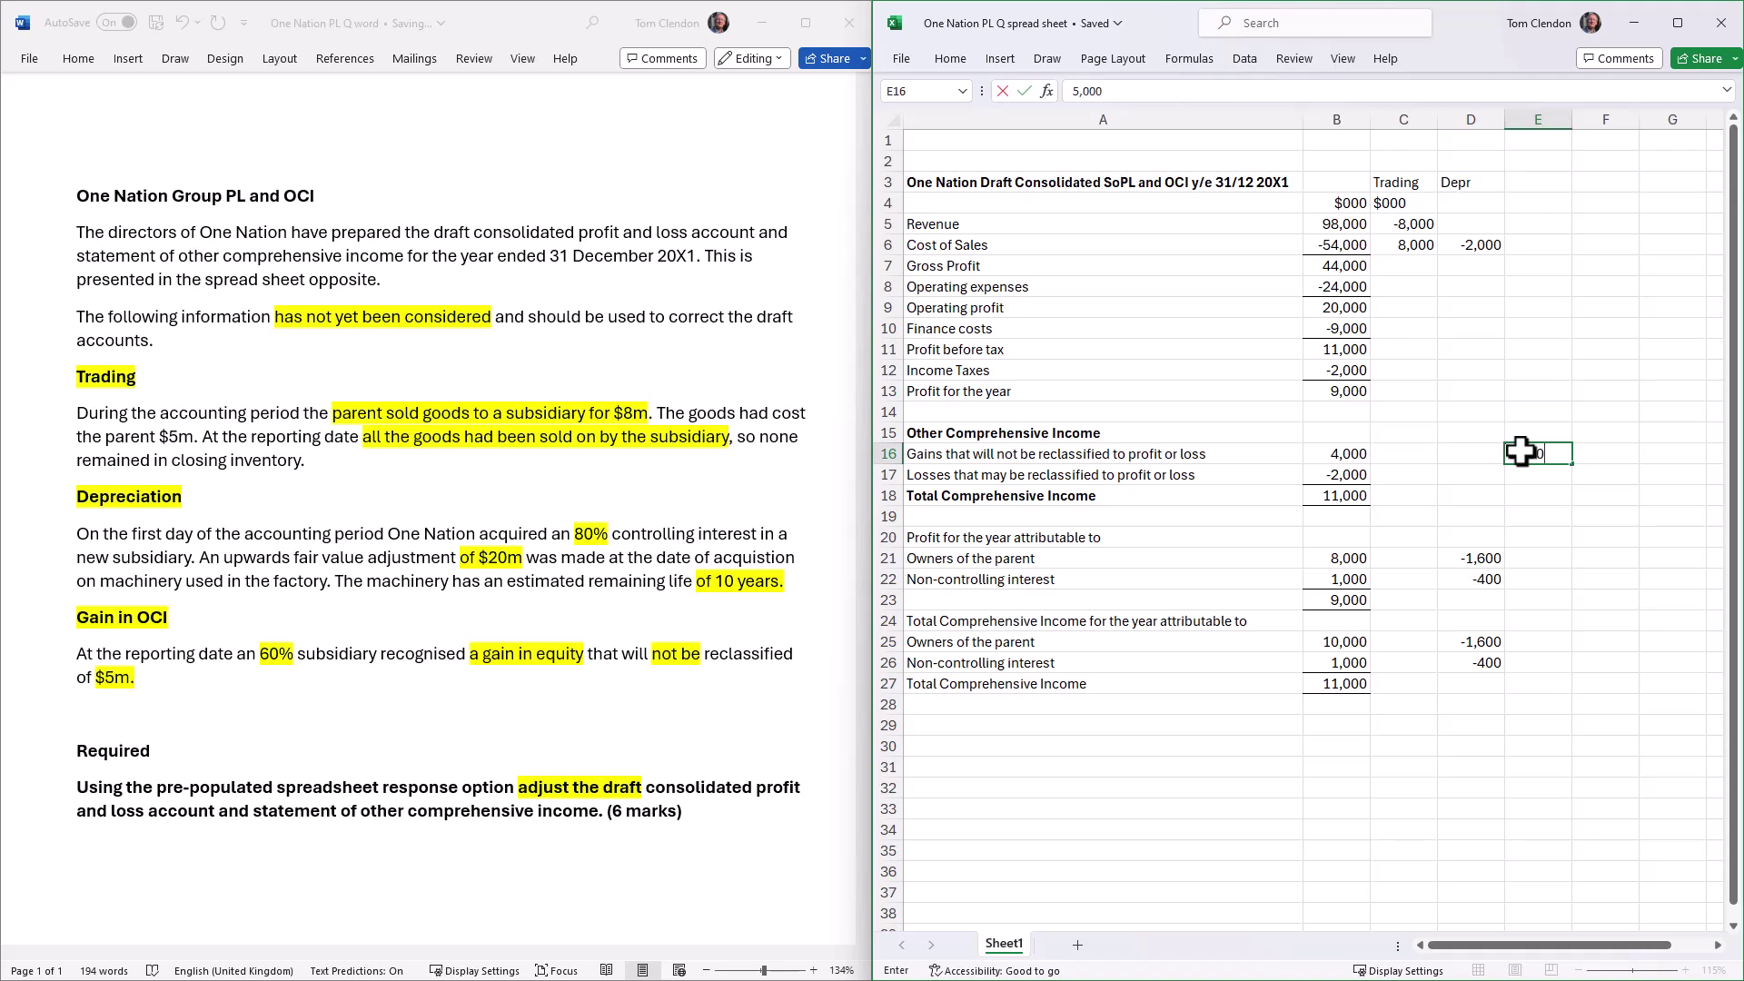
- Add $000 unit labels in D4 and E4 and head column E 'Gain'
{"action": "left_click", "coordinate": [1469, 202]}
{"action": "type", "text": "$000"}
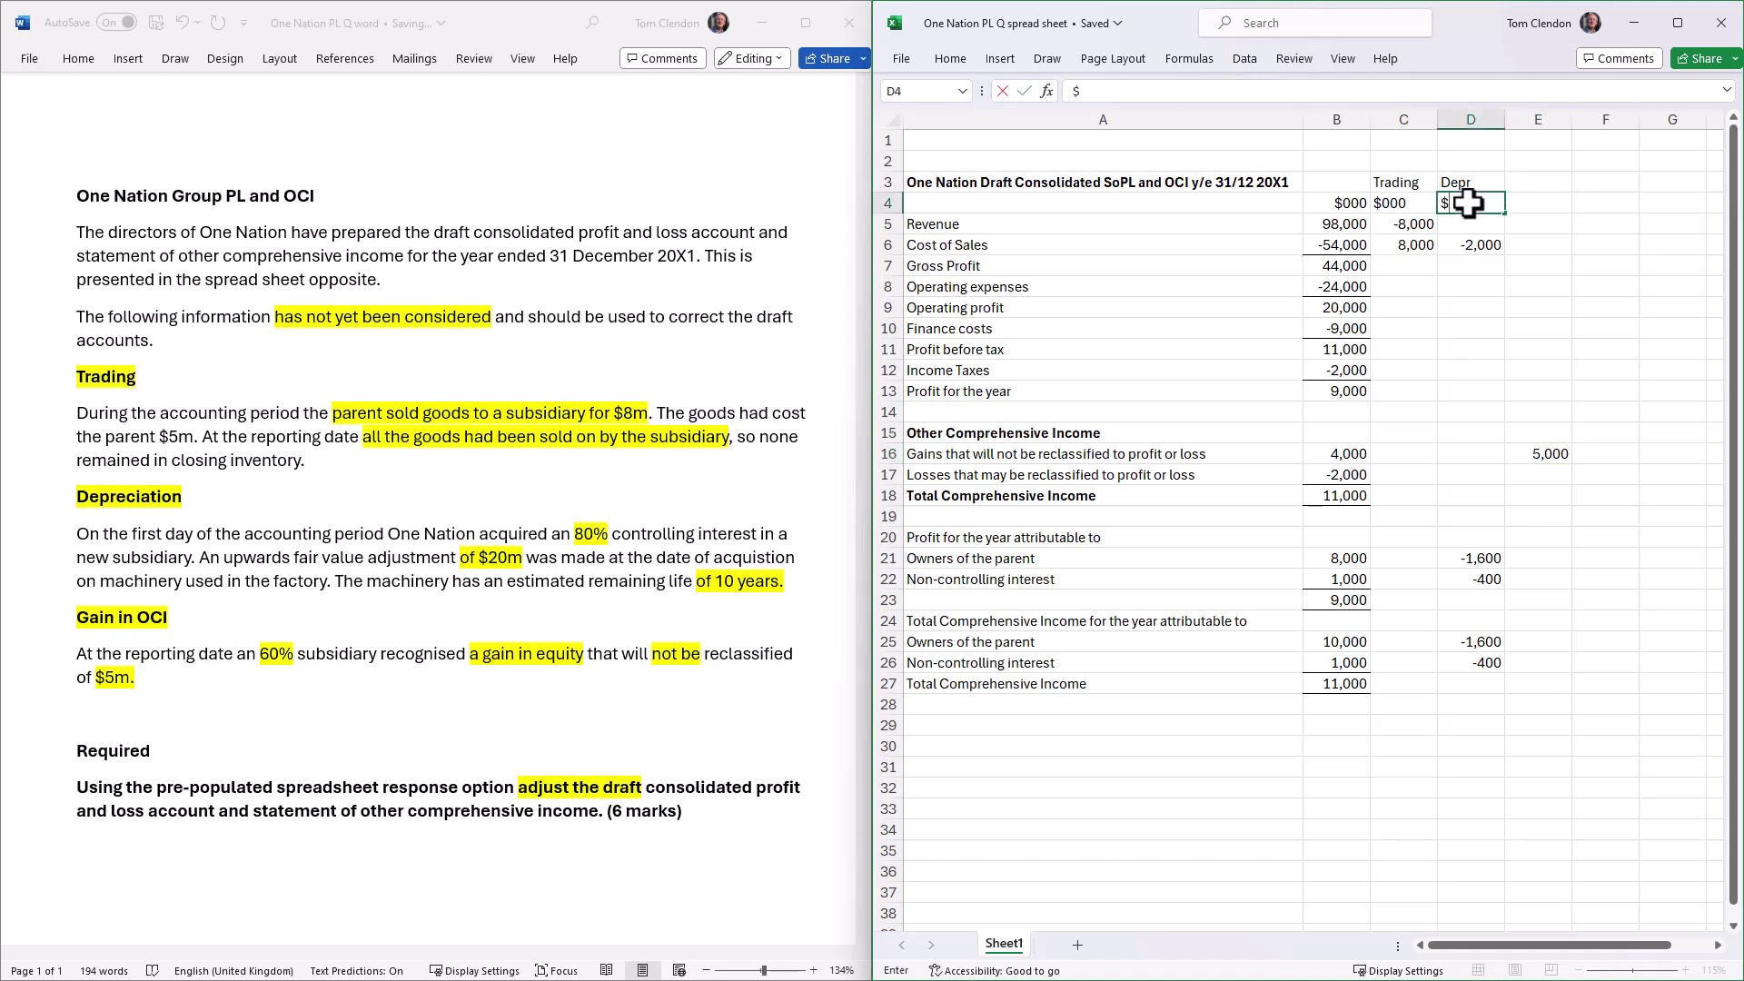
{"action": "left_click", "coordinate": [1523, 202]}
{"action": "type", "text": "$0"}
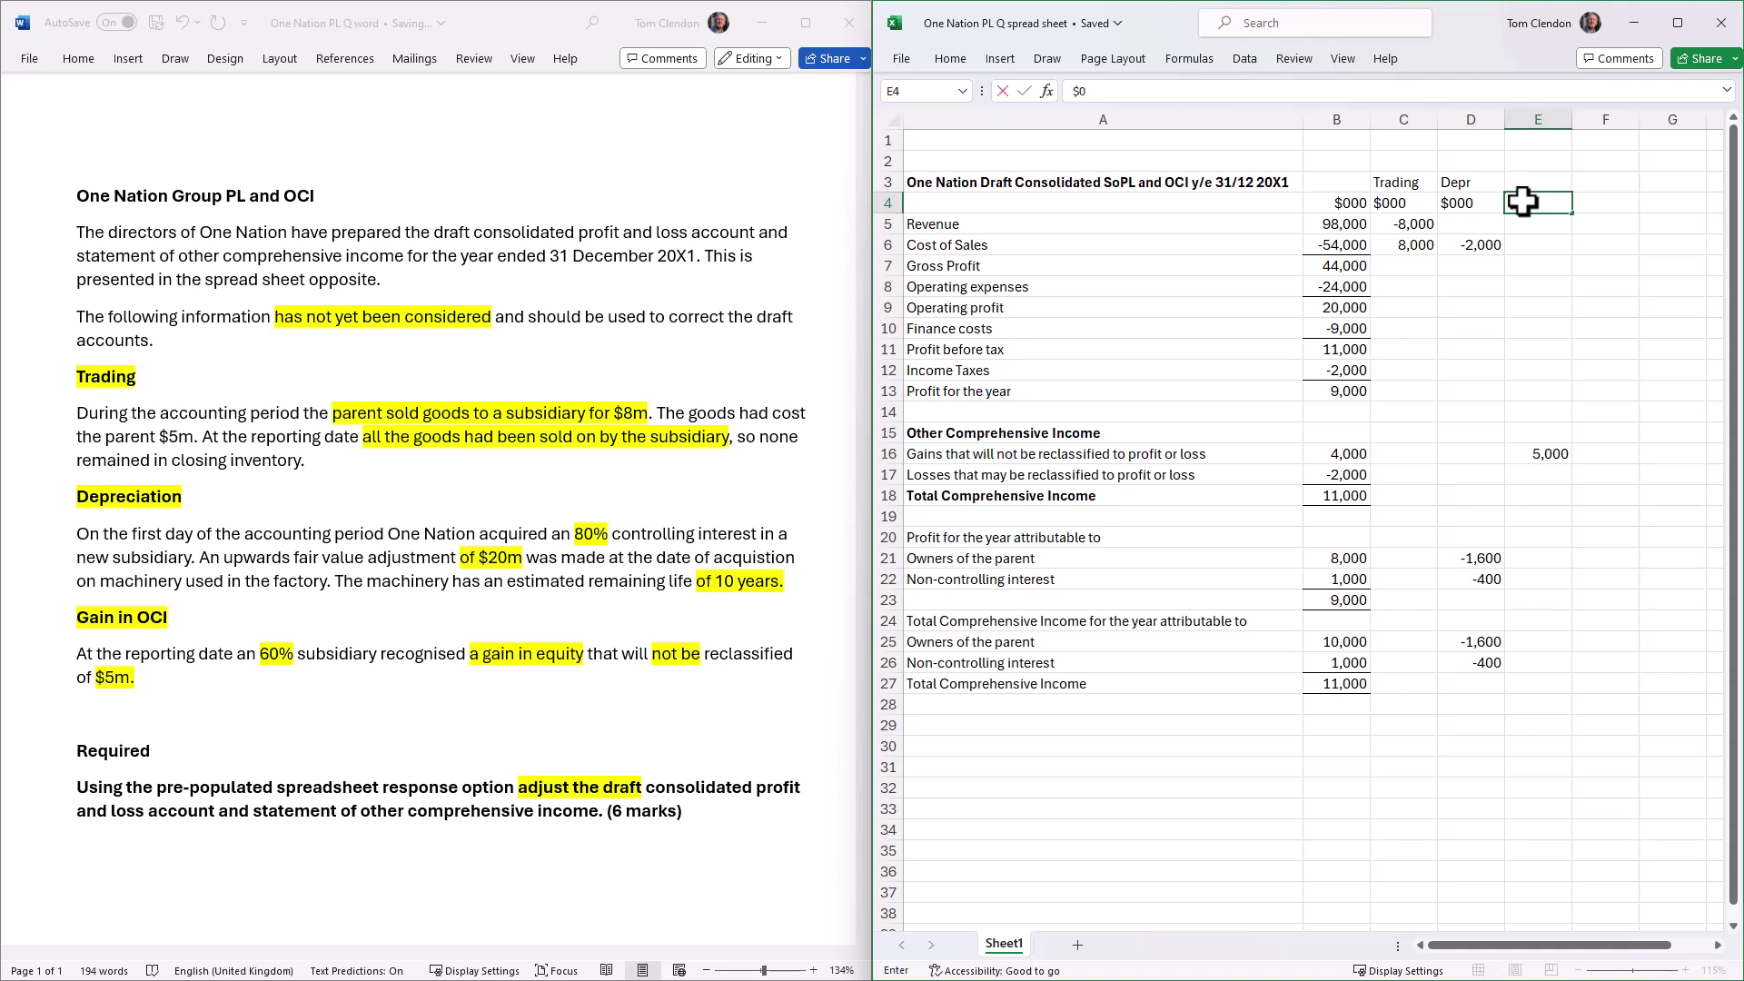
{"action": "type", "text": "00"}
{"action": "left_click", "coordinate": [1519, 181]}
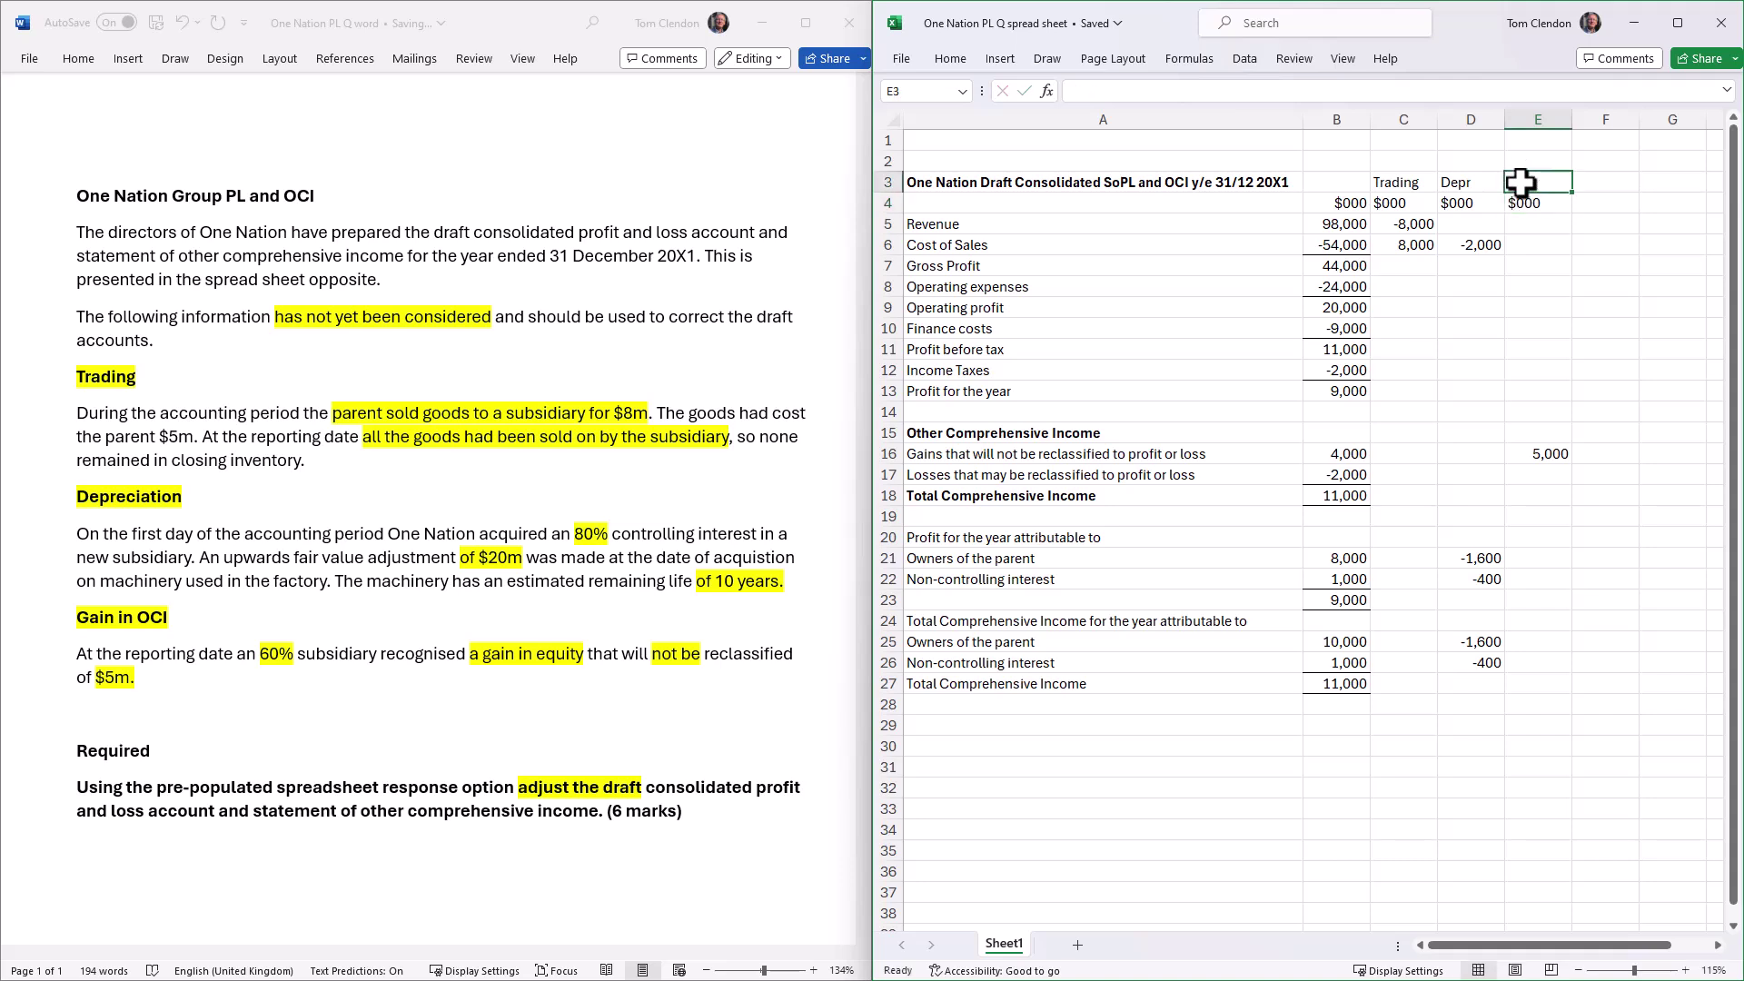
{"action": "type", "text": "Gain"}
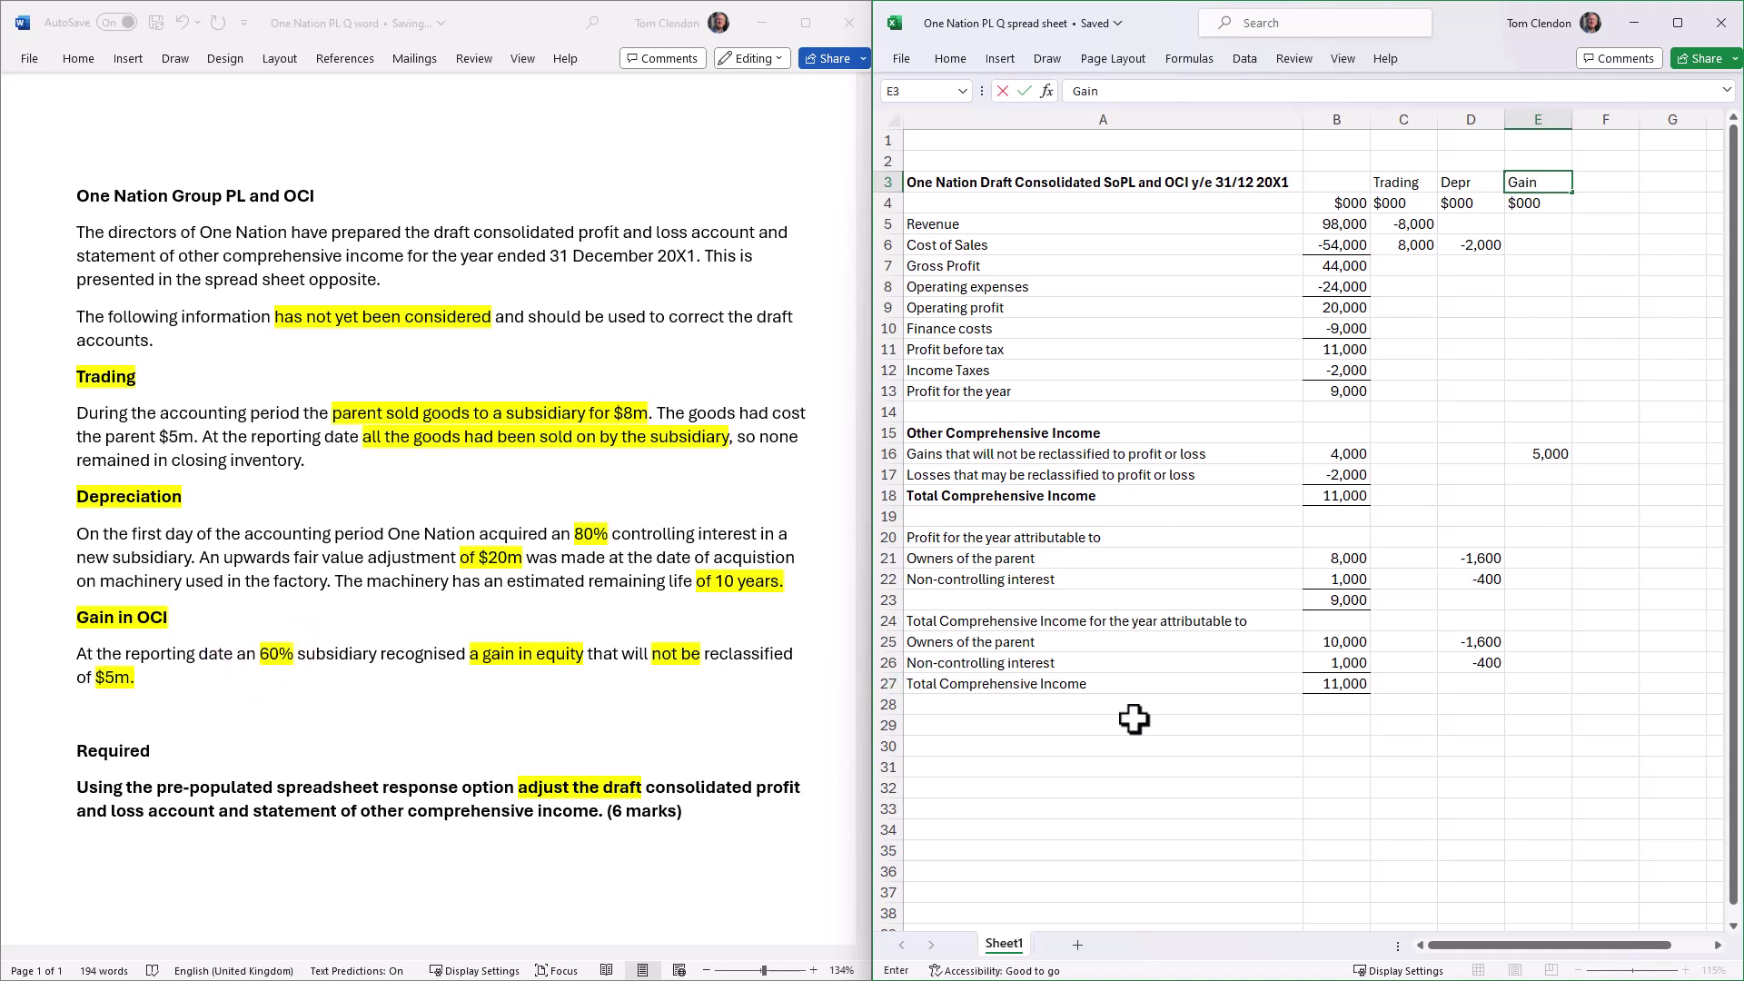
- Enter 2,000 for non-controlling interest in E26 and 3,000 for owners of the parent in E25
{"action": "left_click", "coordinate": [1545, 664]}
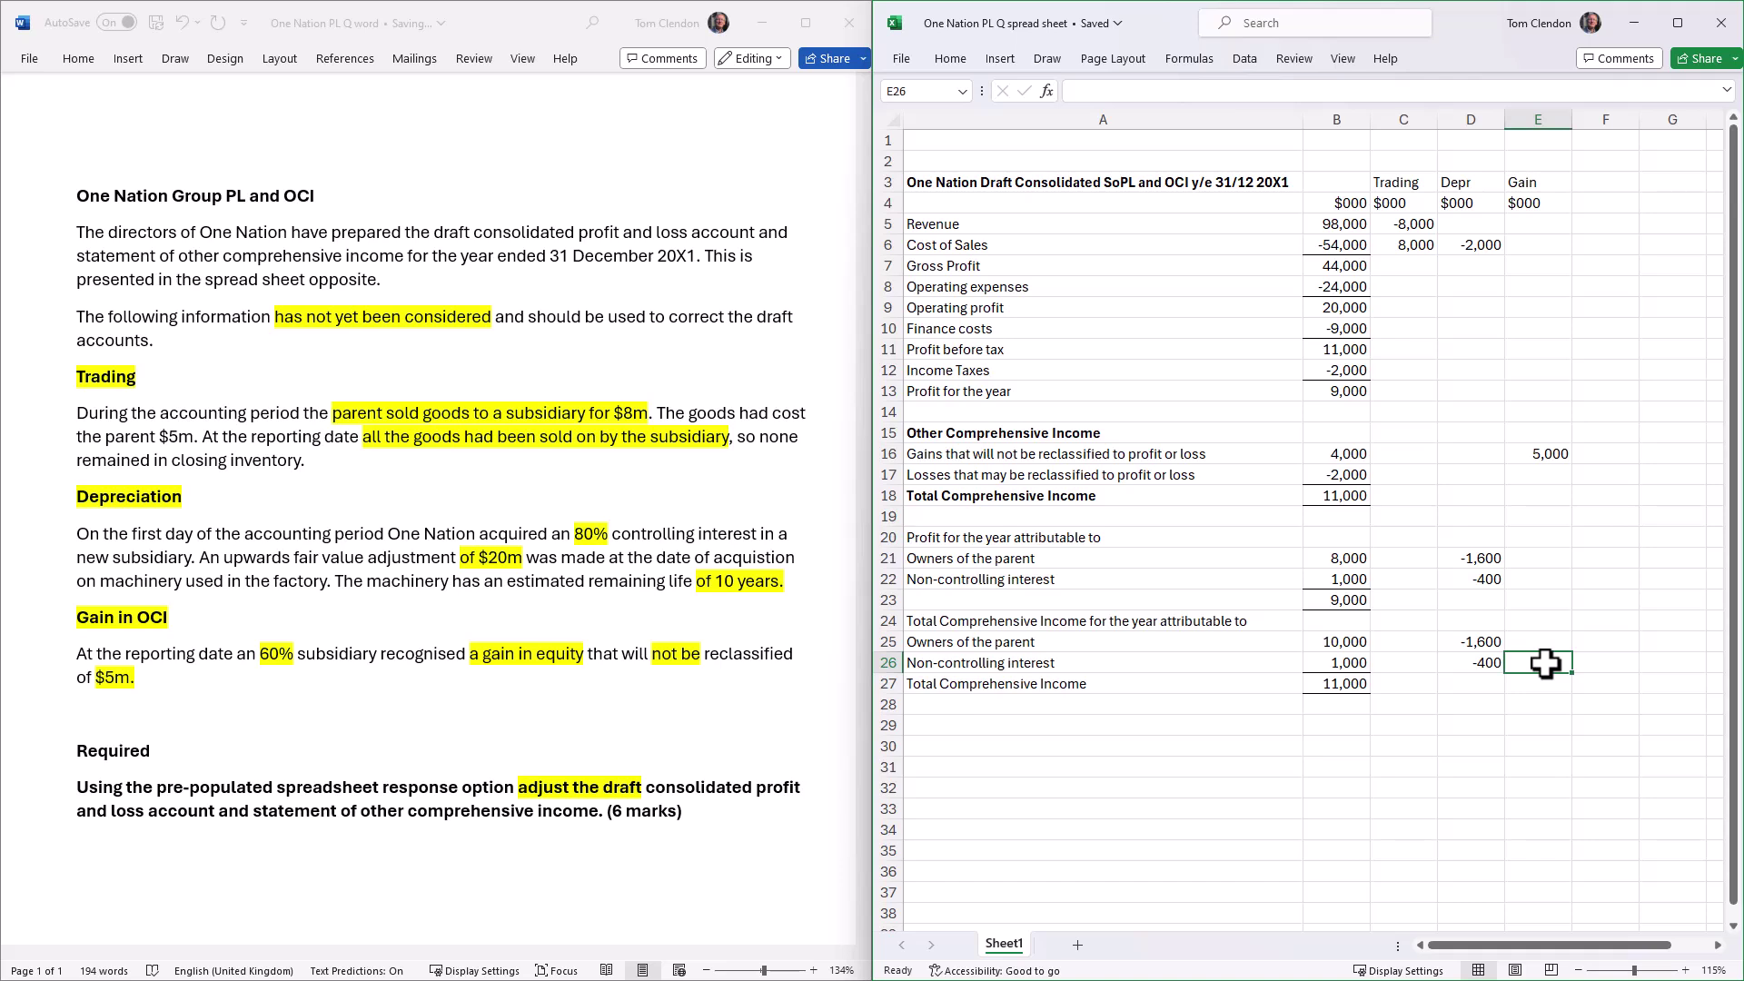
{"action": "type", "text": "2,000"}
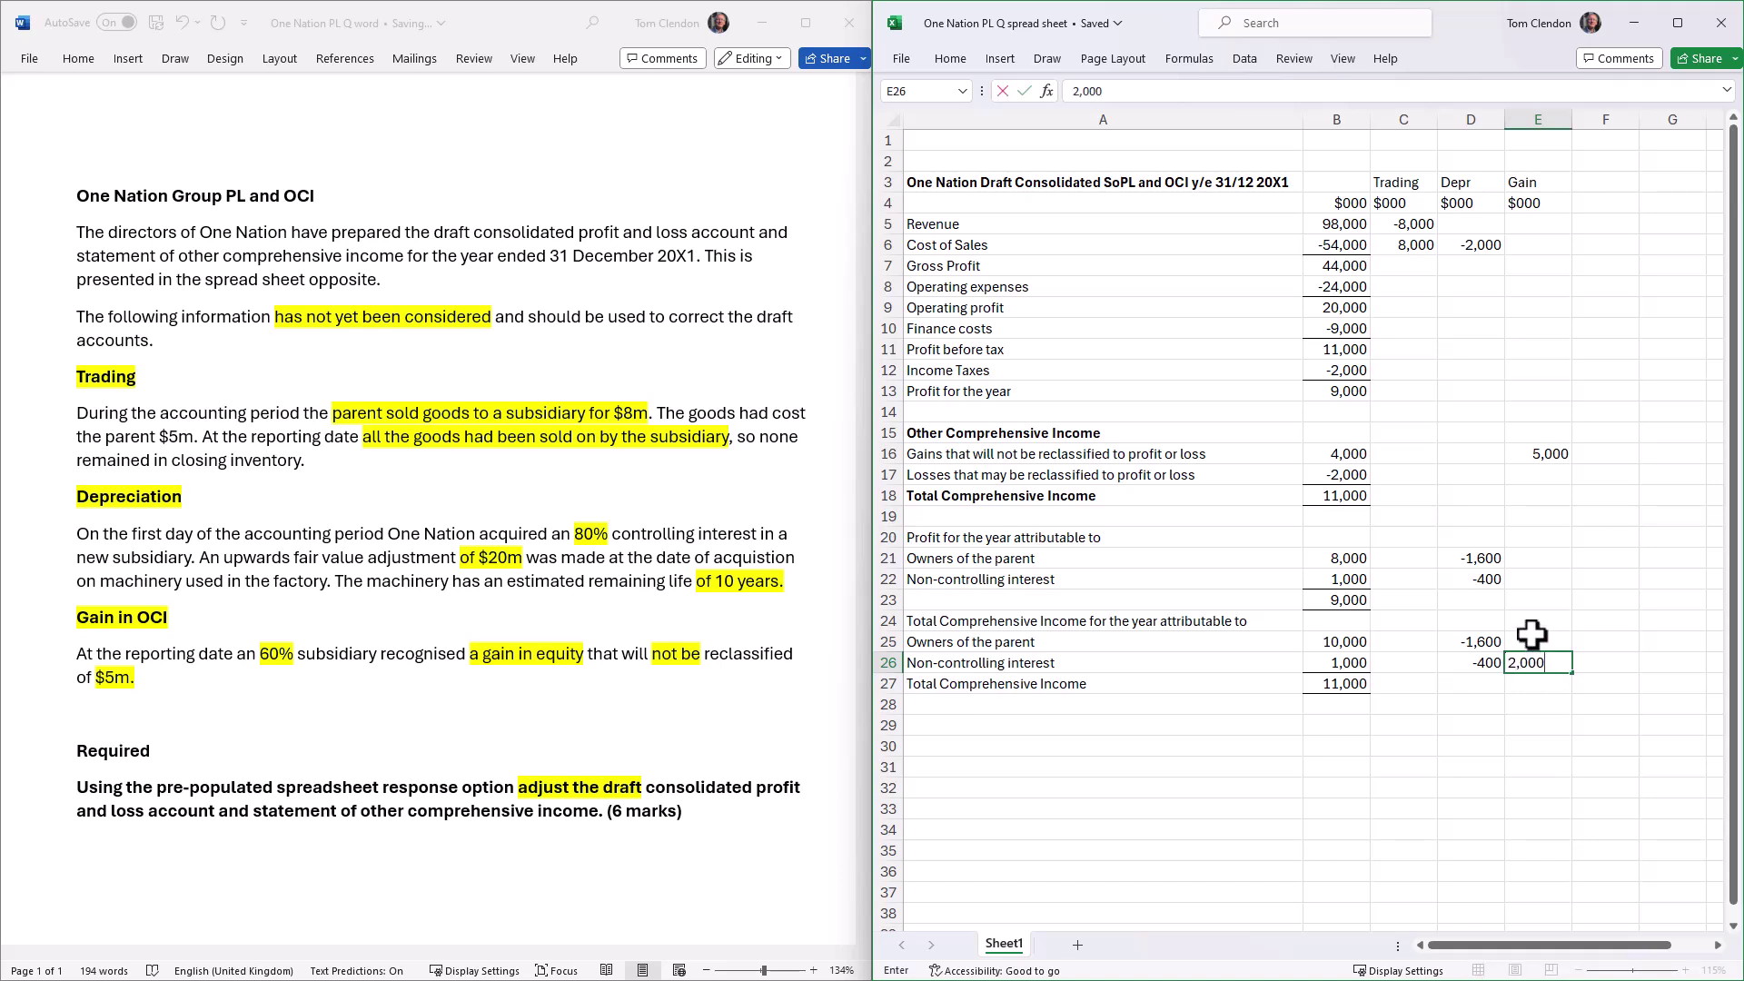
{"action": "left_click", "coordinate": [1532, 640]}
{"action": "type", "text": "3,000"}
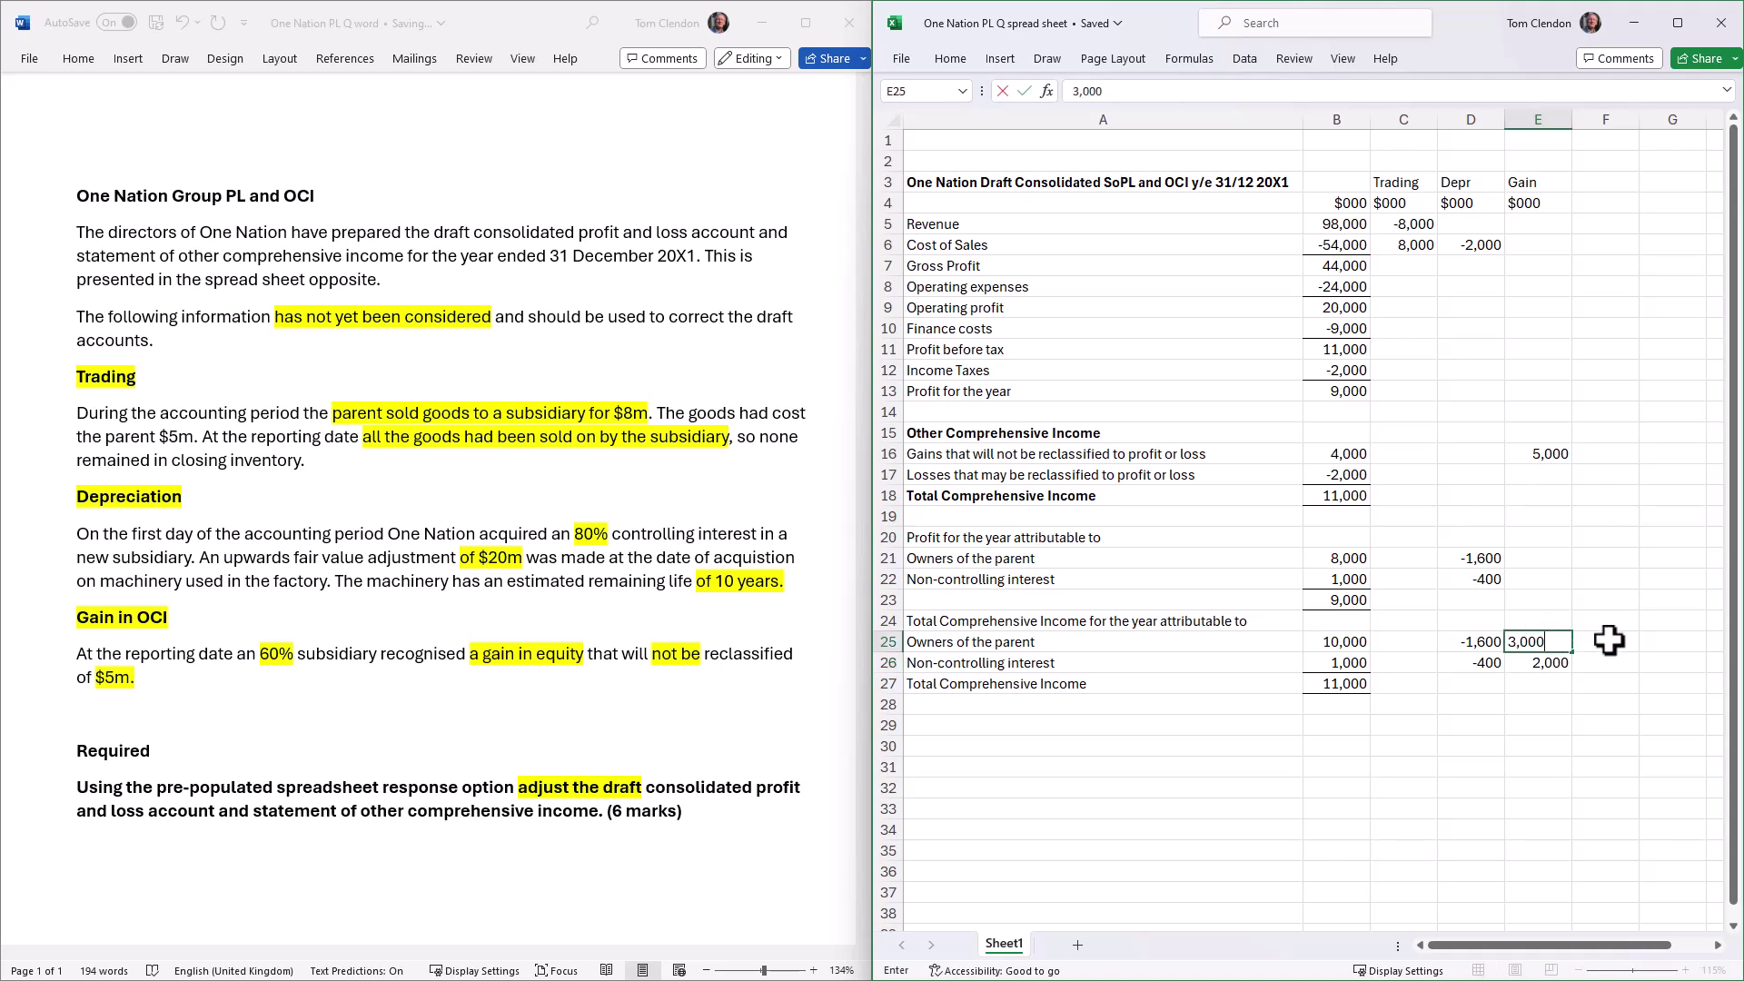
{"action": "left_click", "coordinate": [1608, 640]}
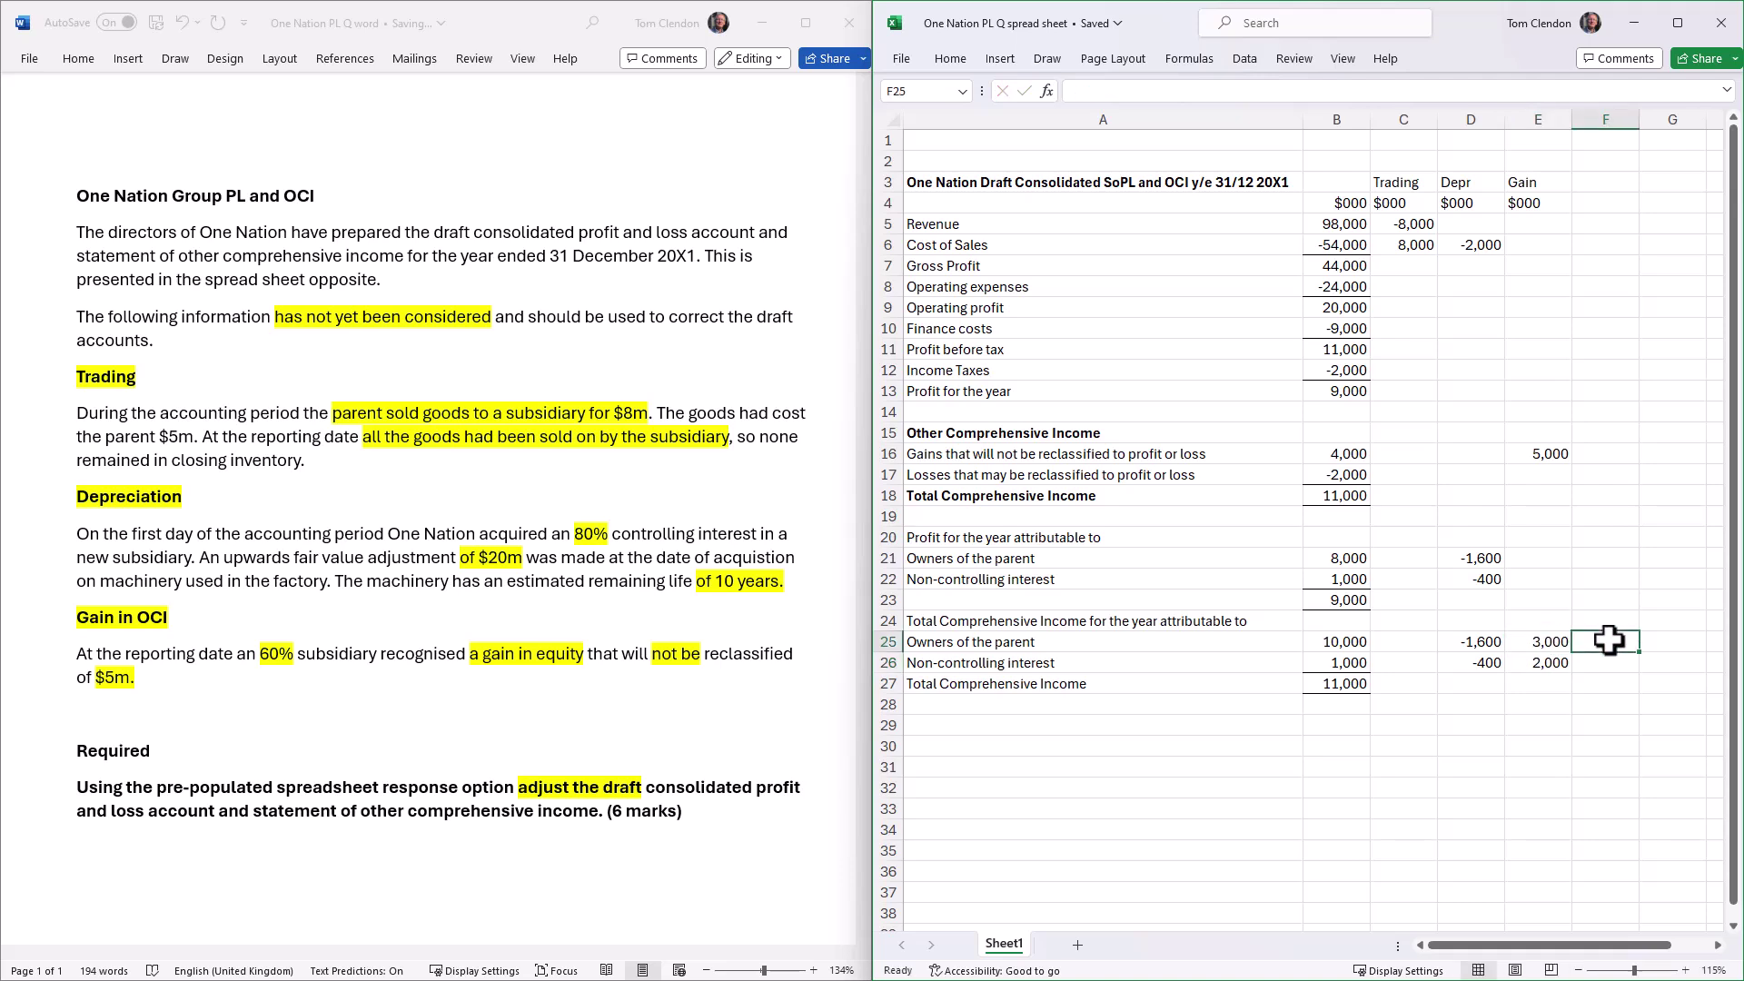